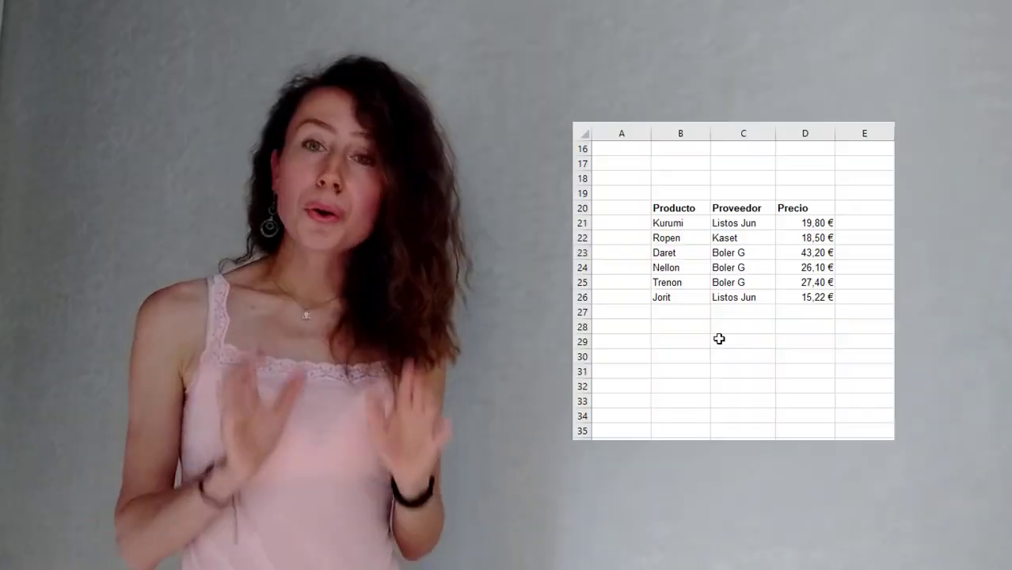
# Step: Convert the product range B20:D26 into a formatted table with headers
pyautogui.moveTo(657, 209); pyautogui.dragTo(791, 295)
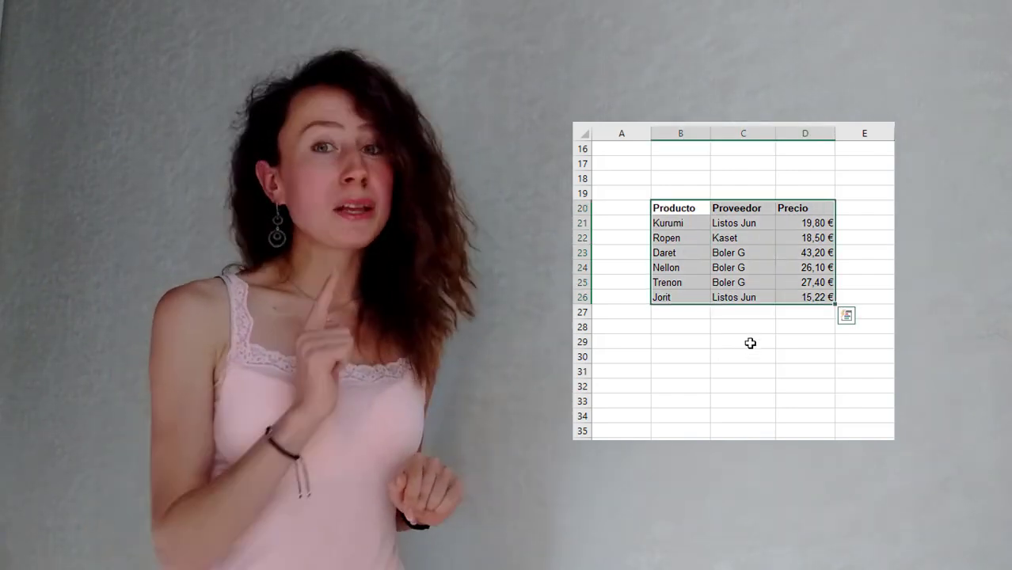
pyautogui.hotkey('ctrl', 't')
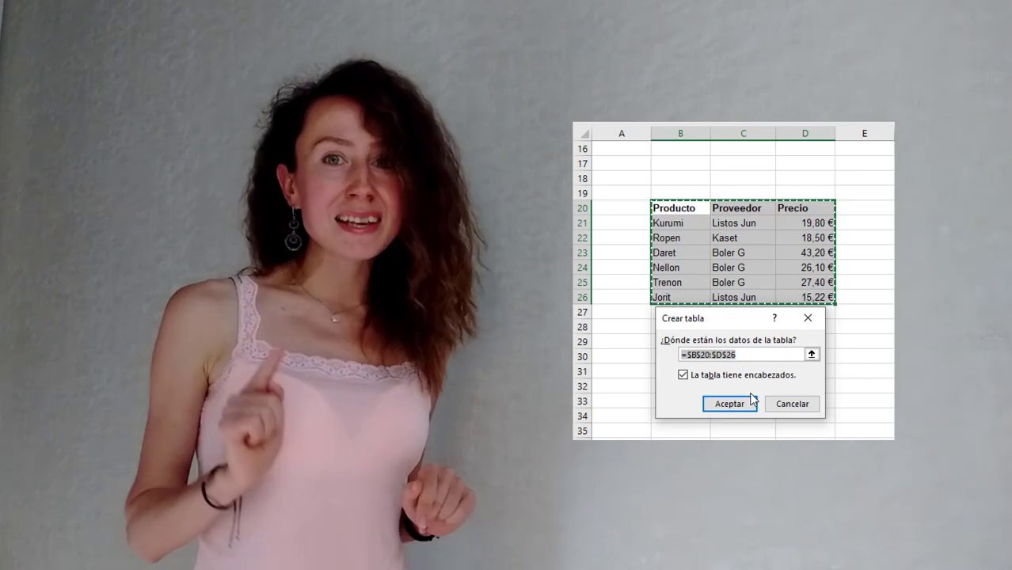
pyautogui.click(732, 405)
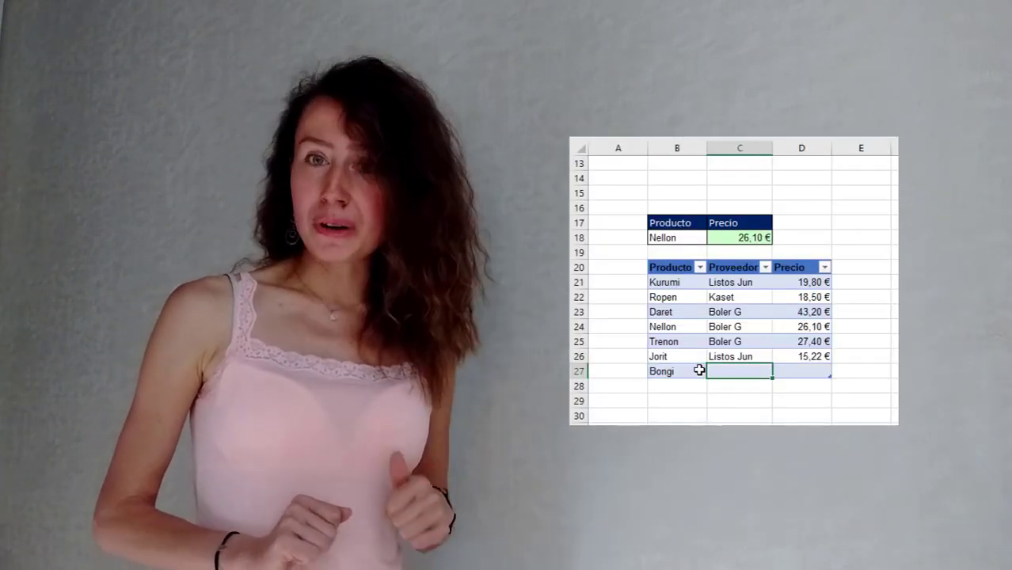
# Step: Add a new table row for Bongi, supplier Listos Jun, priced at 12,90 €
pyautogui.write('L')
pyautogui.press('Tab')
pyautogui.write('1')
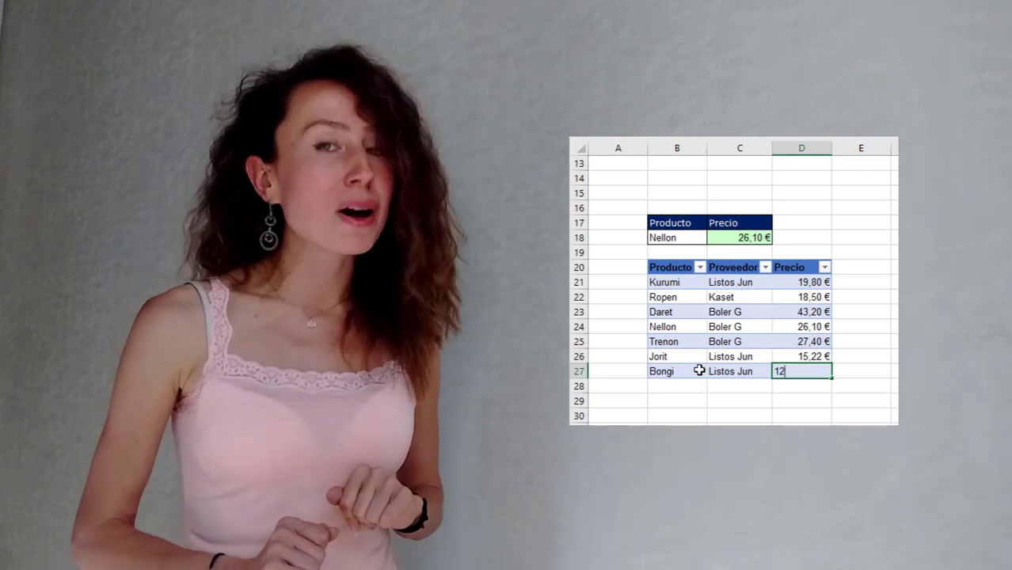
pyautogui.write('2,90')
pyautogui.press('Return')
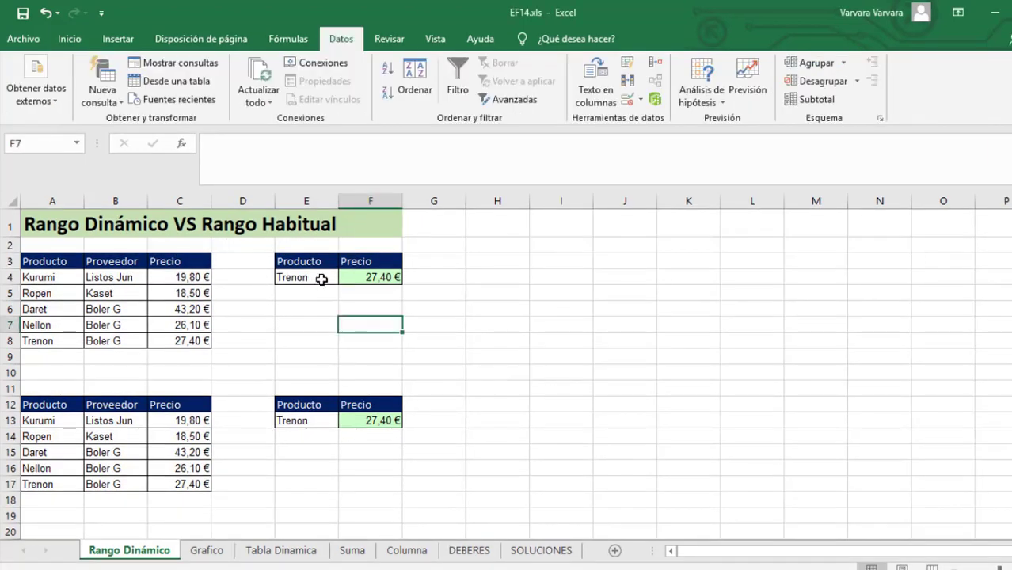
# Step: Check E4's product list, then inspect the F4 BUSCARV price formula without changing it
pyautogui.click(336, 279)
pyautogui.click(345, 278)
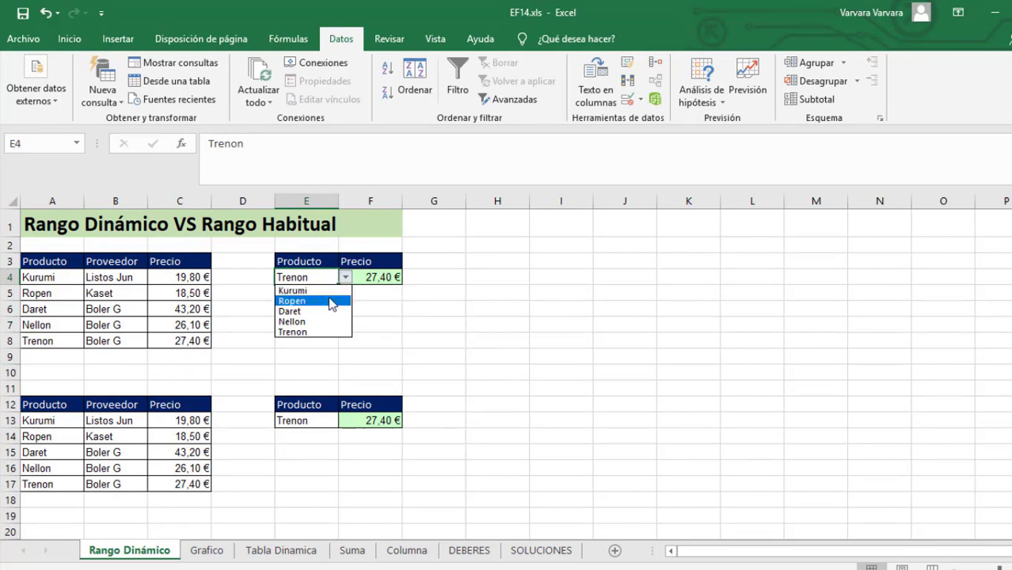
pyautogui.click(385, 276)
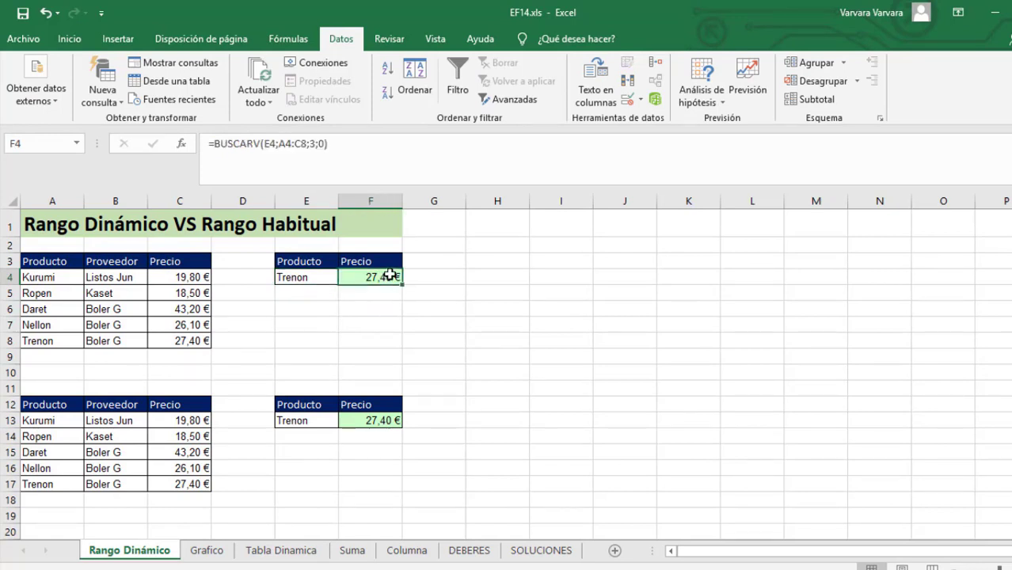
pyautogui.doubleClick(390, 275)
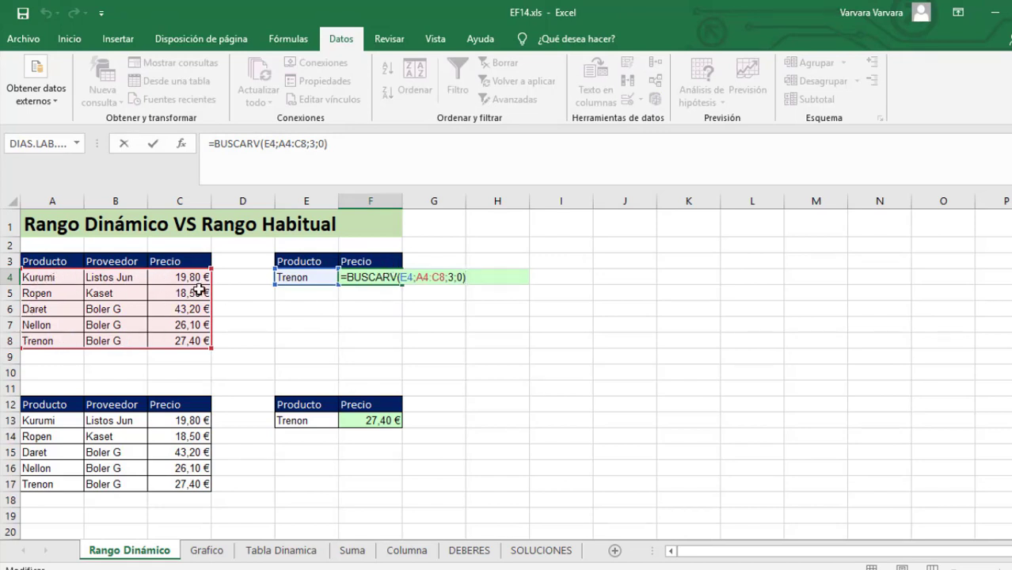
pyautogui.press('Escape')
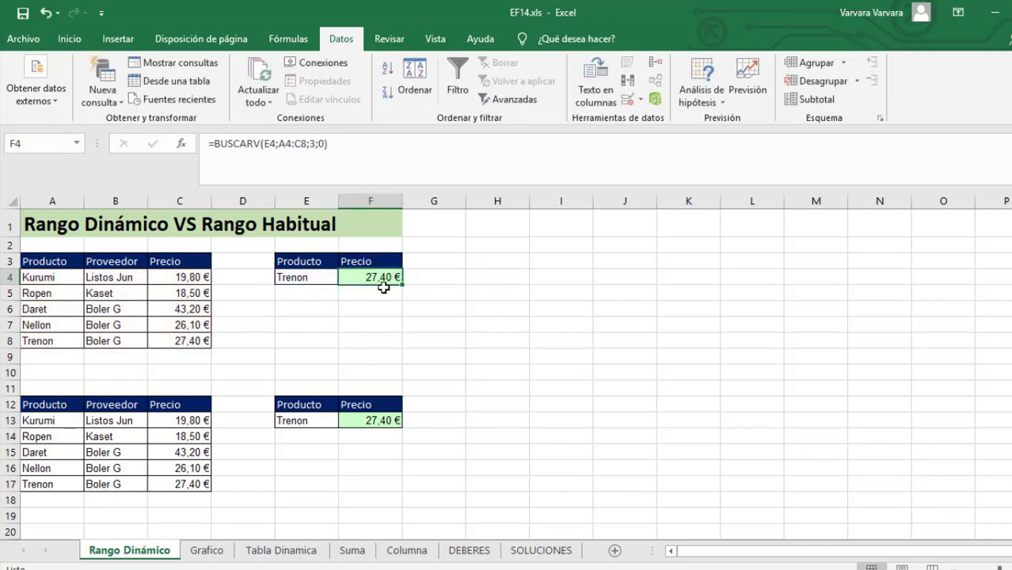
# Step: Switch the E4 lookup product through Kurumi and Ropen, ending on Nellon
pyautogui.click(316, 280)
pyautogui.click(346, 277)
pyautogui.click(326, 289)
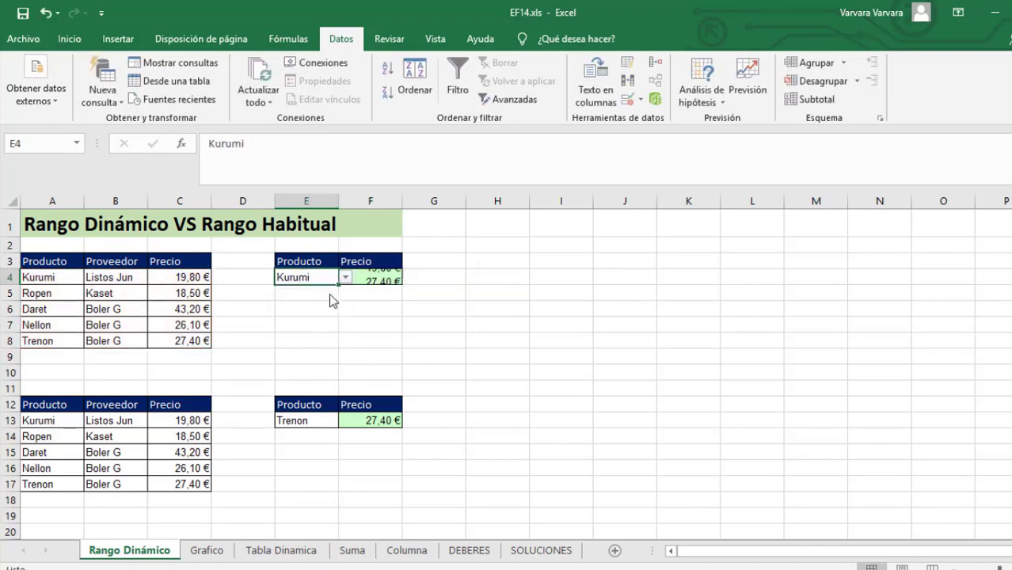
pyautogui.click(346, 277)
pyautogui.click(337, 302)
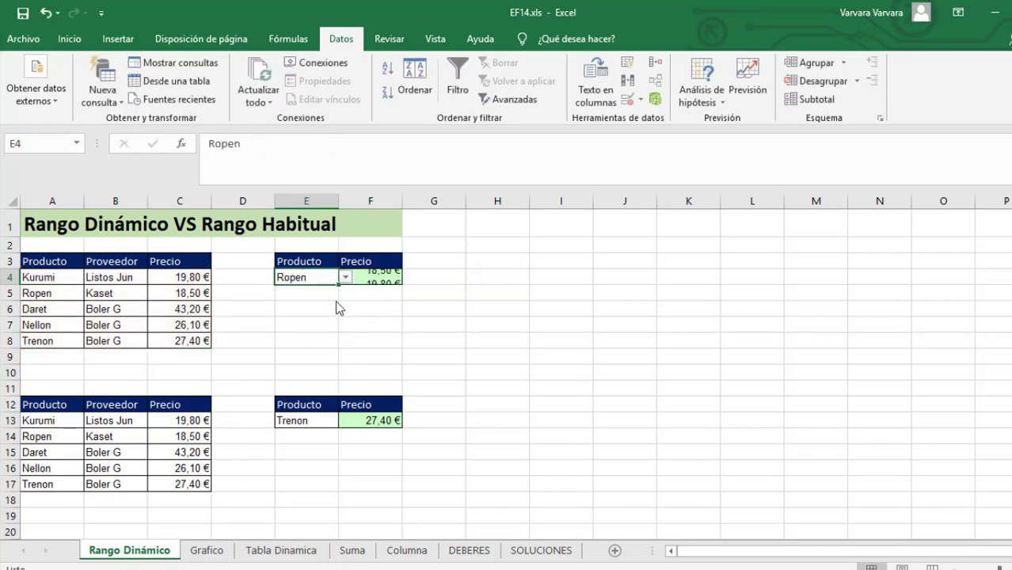
pyautogui.click(346, 277)
pyautogui.click(331, 322)
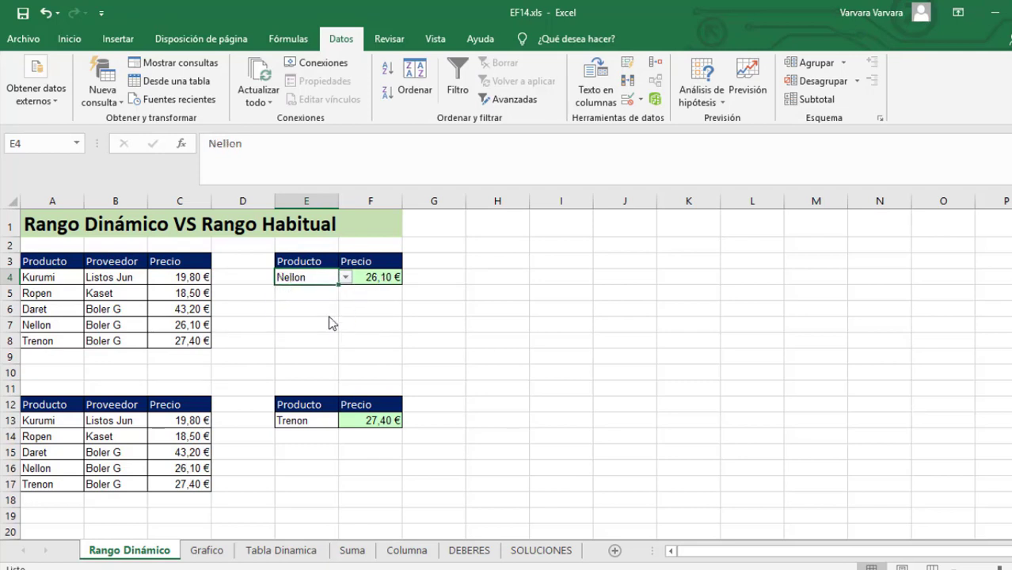
pyautogui.click(60, 361)
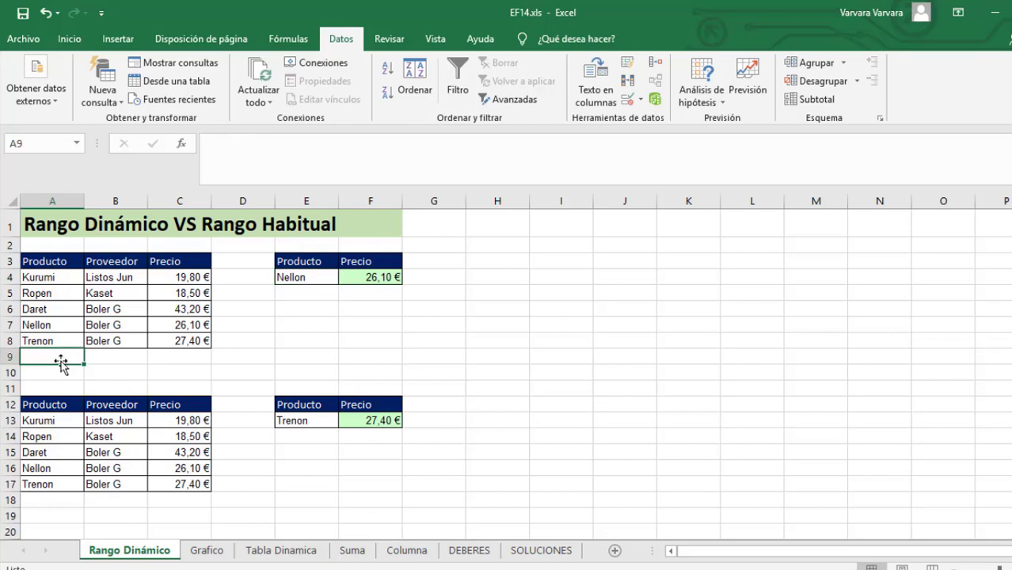
# Step: Enter Jorit, Listos Jun and 15,22 in row 9, then check E4's product list
pyautogui.write('Jorit')
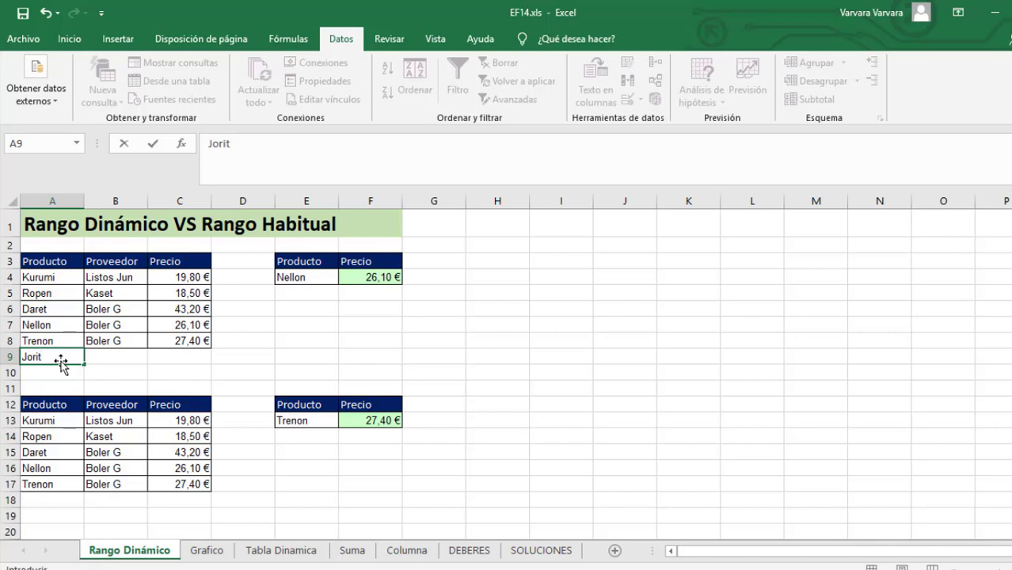
pyautogui.press('Tab')
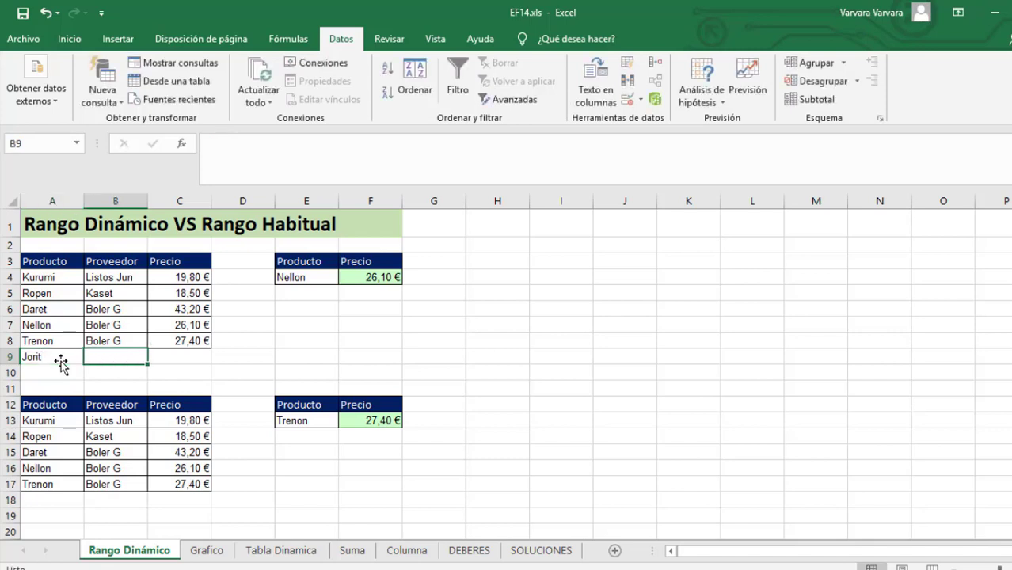
pyautogui.write('Listos Jun')
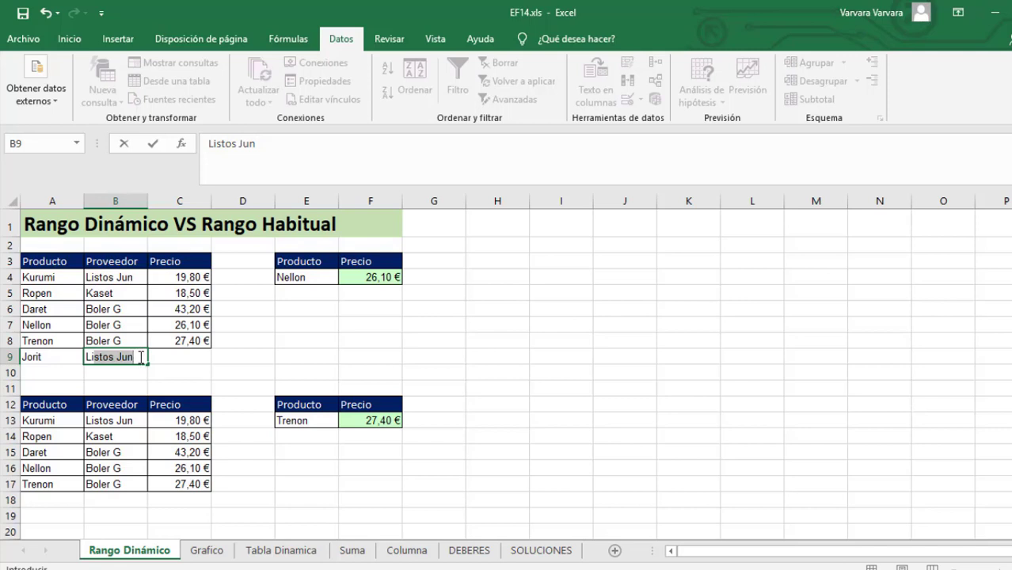
pyautogui.press('Tab')
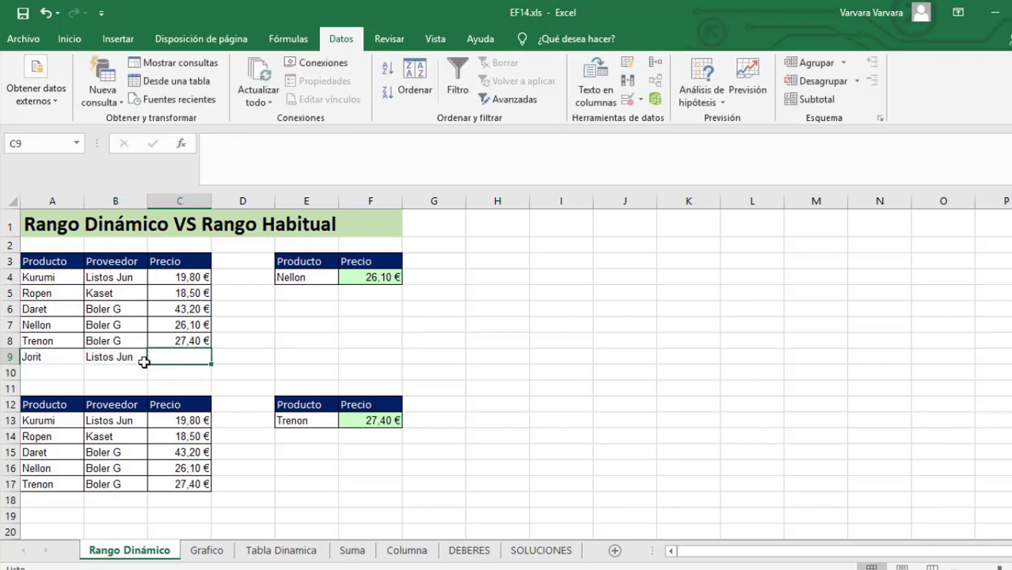
pyautogui.write('15,22')
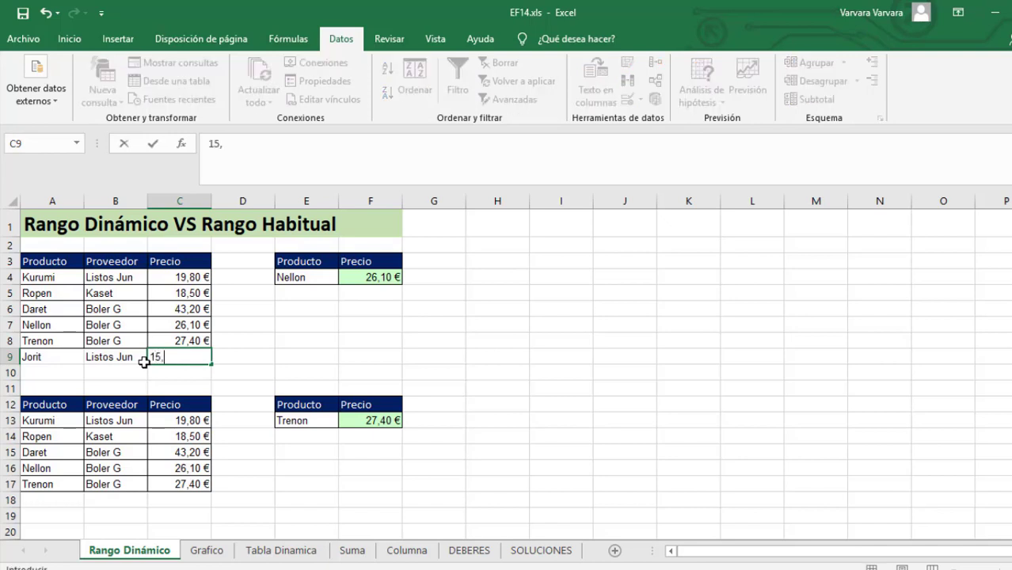
pyautogui.click(298, 280)
pyautogui.click(345, 277)
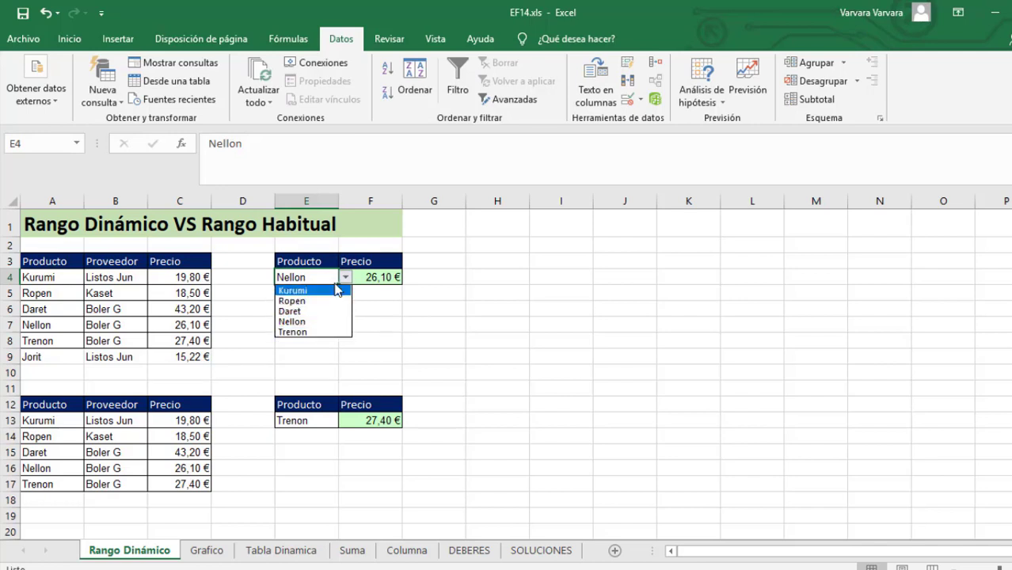
# Step: Review the F4 lookup formula's range against the product data A4:C9 and lookup E3:F4
pyautogui.click(383, 277)
pyautogui.click(385, 277)
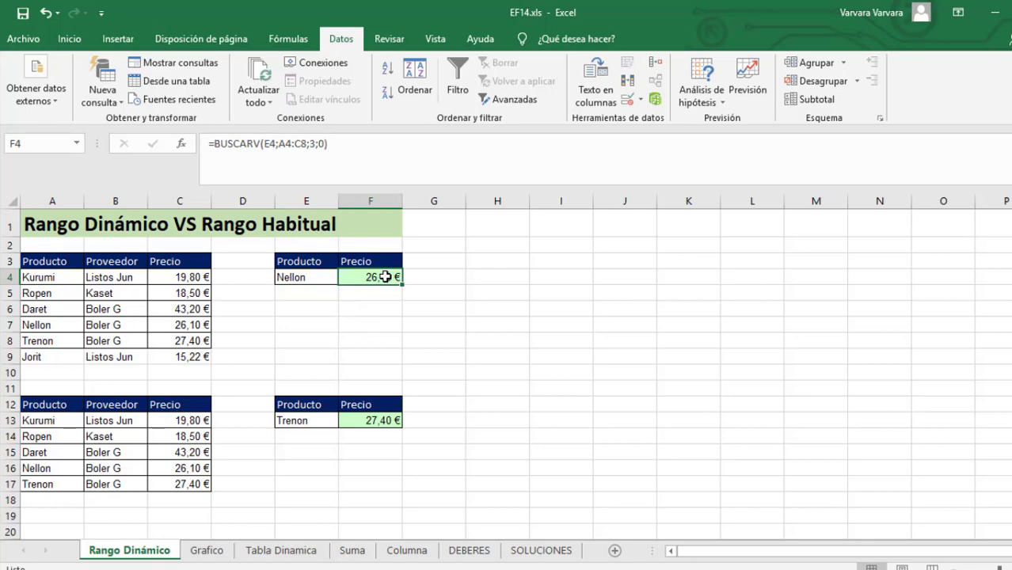
pyautogui.doubleClick(384, 277)
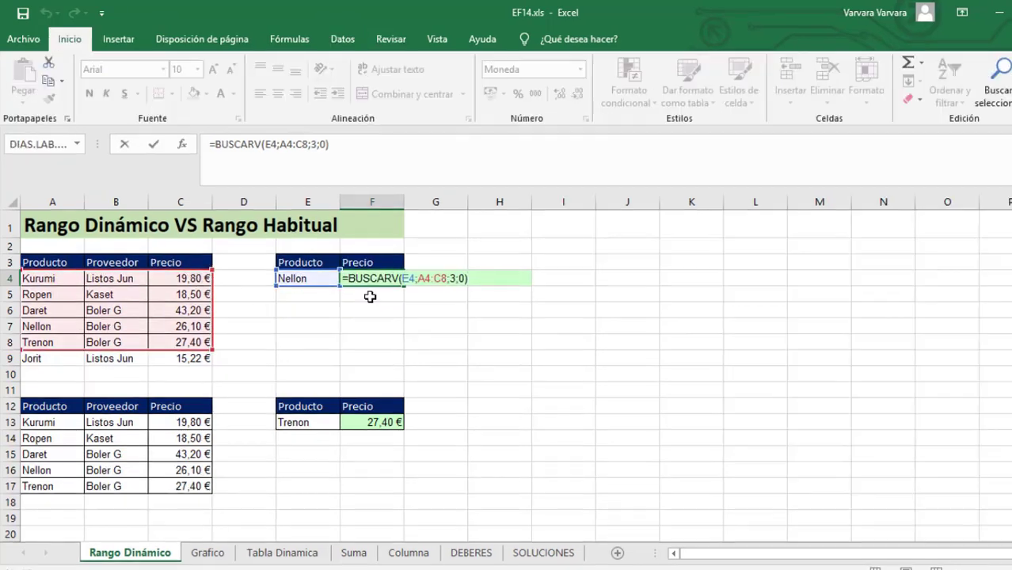
pyautogui.moveTo(47, 278); pyautogui.dragTo(188, 356)
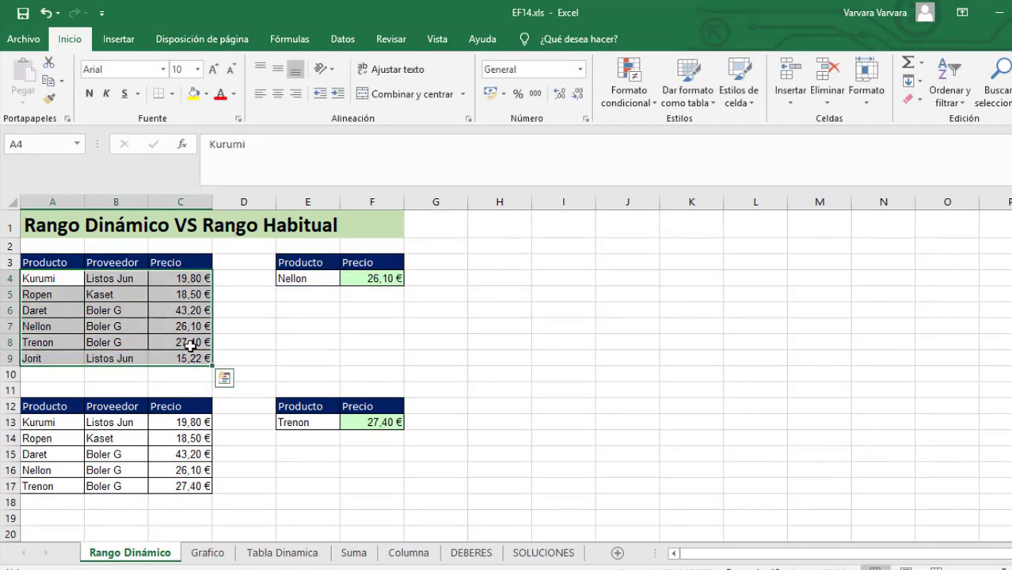
pyautogui.moveTo(307, 260); pyautogui.dragTo(379, 278)
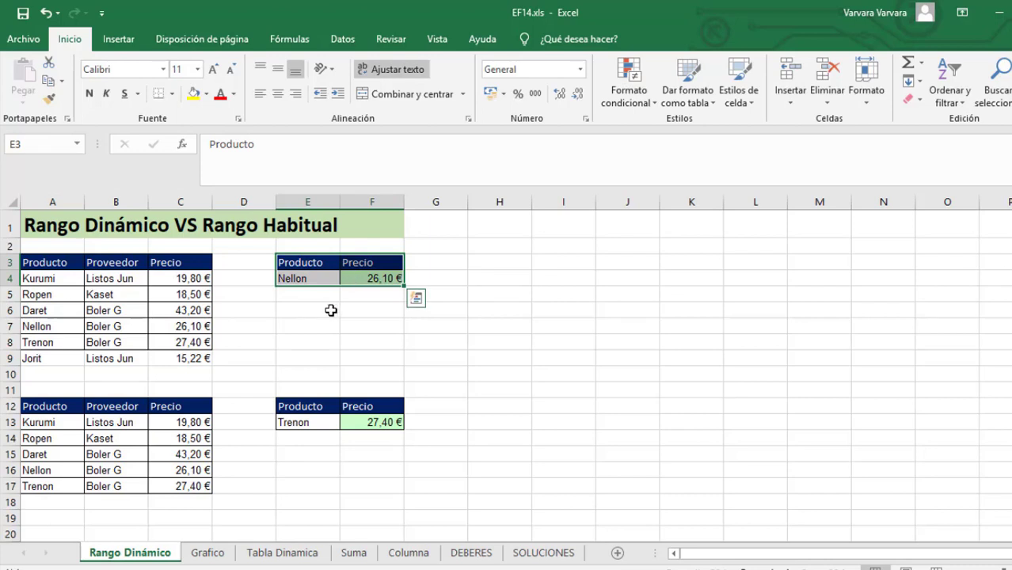
pyautogui.moveTo(27, 360); pyautogui.dragTo(181, 365)
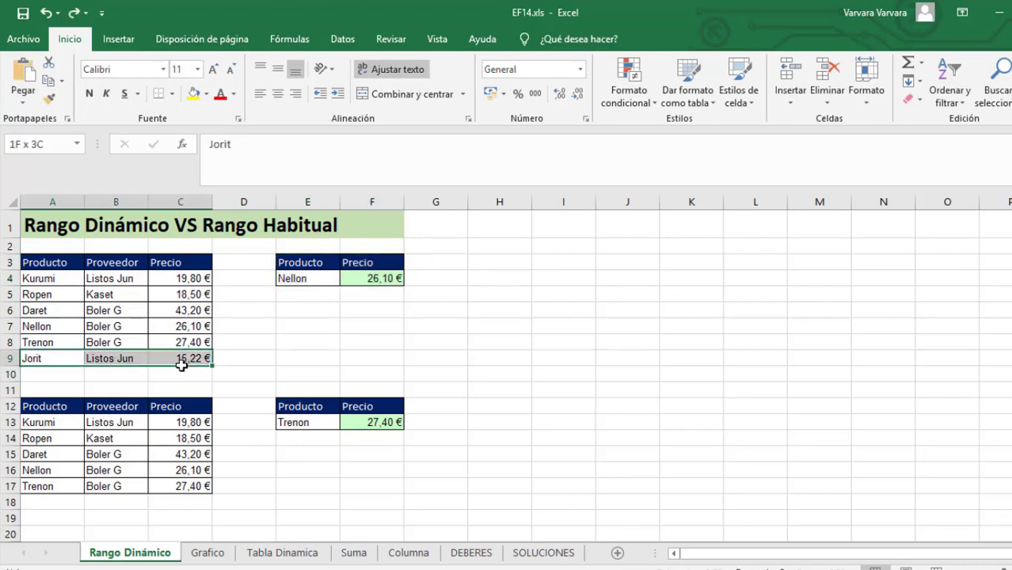
pyautogui.moveTo(307, 262); pyautogui.dragTo(372, 278)
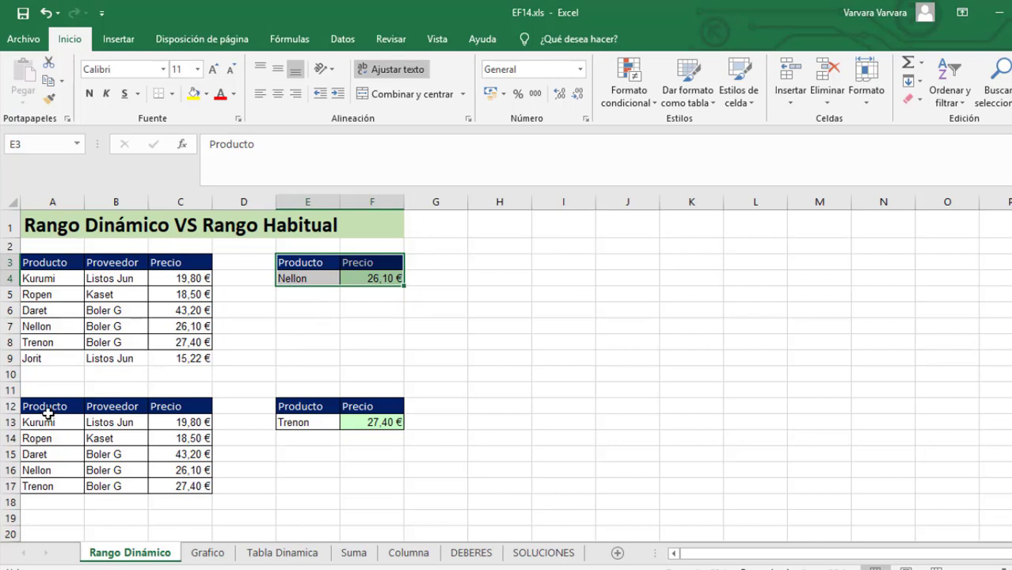
# Step: Select the lower product table from its header row through the last product row
pyautogui.moveTo(43, 407); pyautogui.dragTo(180, 478)
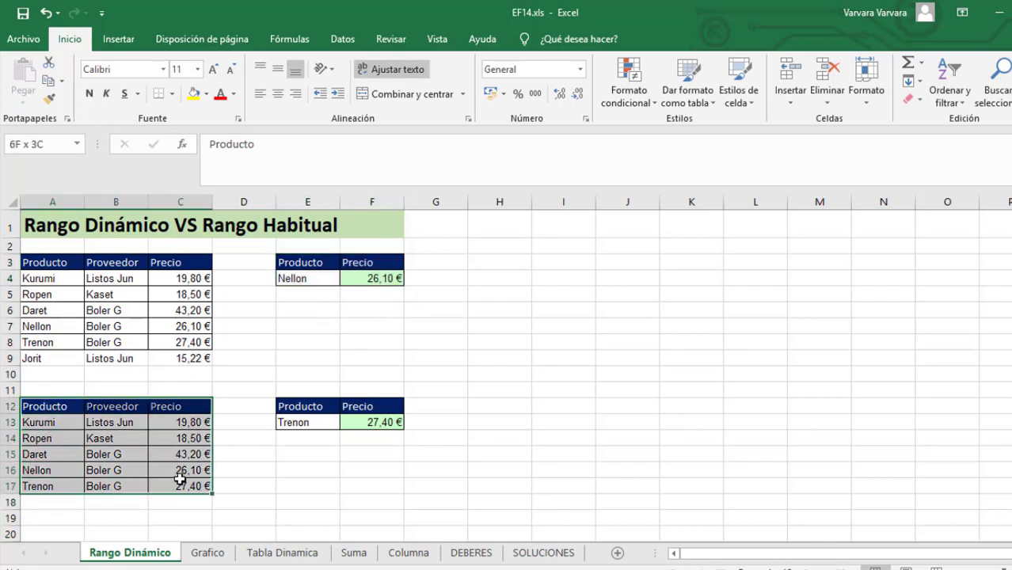
pyautogui.moveTo(29, 390); pyautogui.dragTo(186, 390)
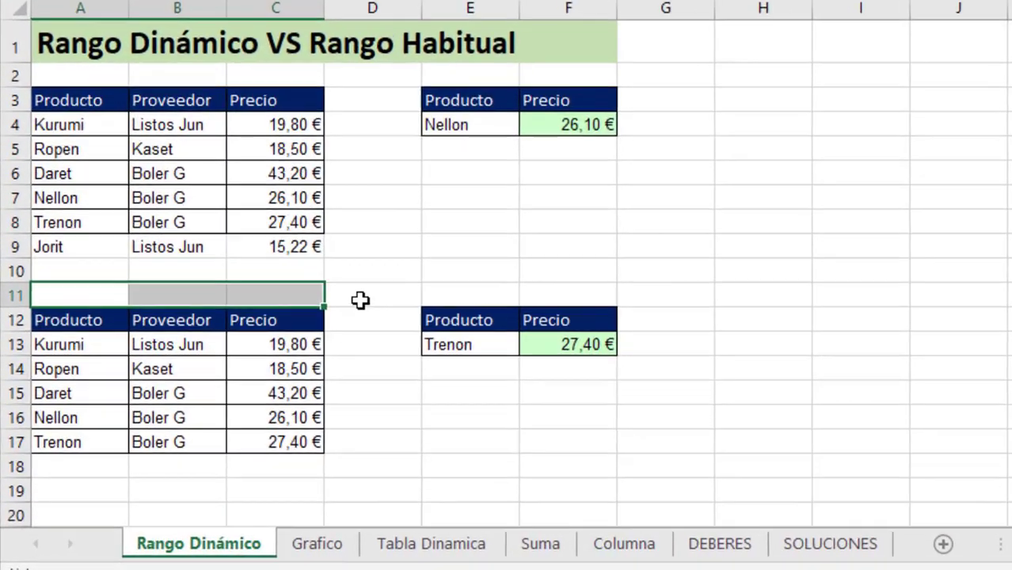
pyautogui.moveTo(360, 300); pyautogui.dragTo(355, 445)
pyautogui.moveTo(38, 465); pyautogui.dragTo(358, 444)
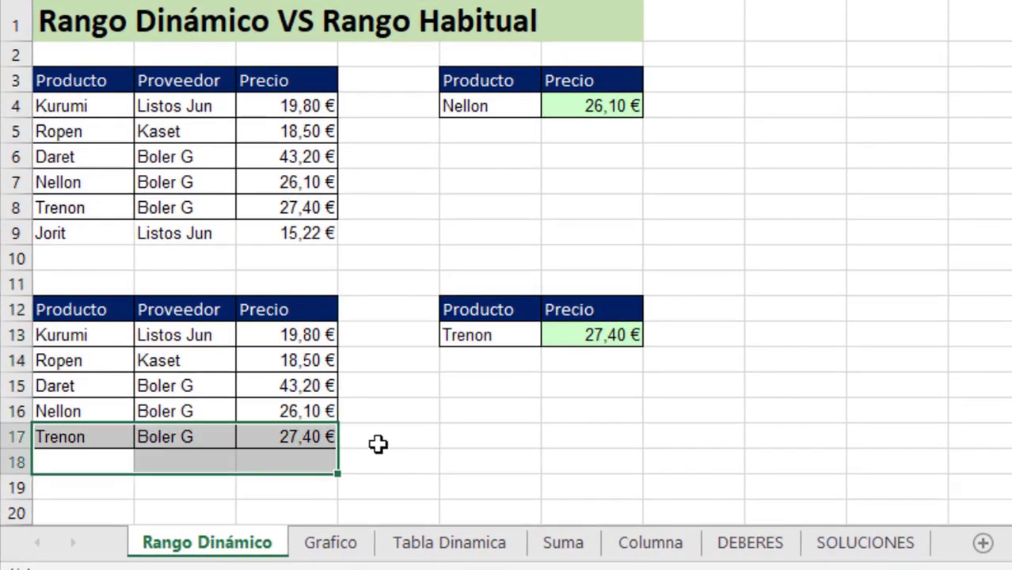
pyautogui.moveTo(56, 344); pyautogui.dragTo(261, 350)
pyautogui.moveTo(70, 361); pyautogui.dragTo(261, 362)
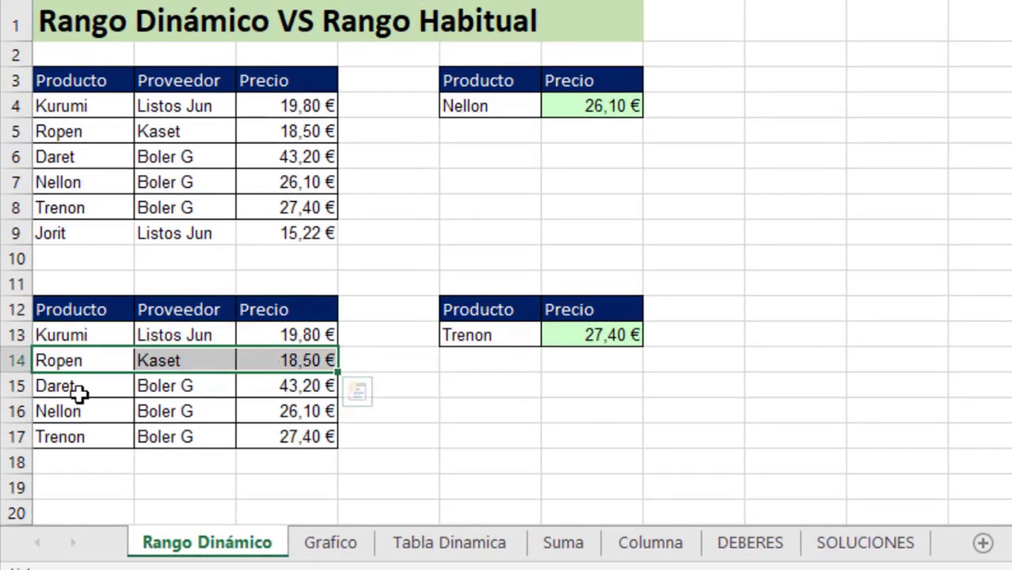
pyautogui.moveTo(74, 391); pyautogui.dragTo(272, 379)
pyautogui.click(78, 311)
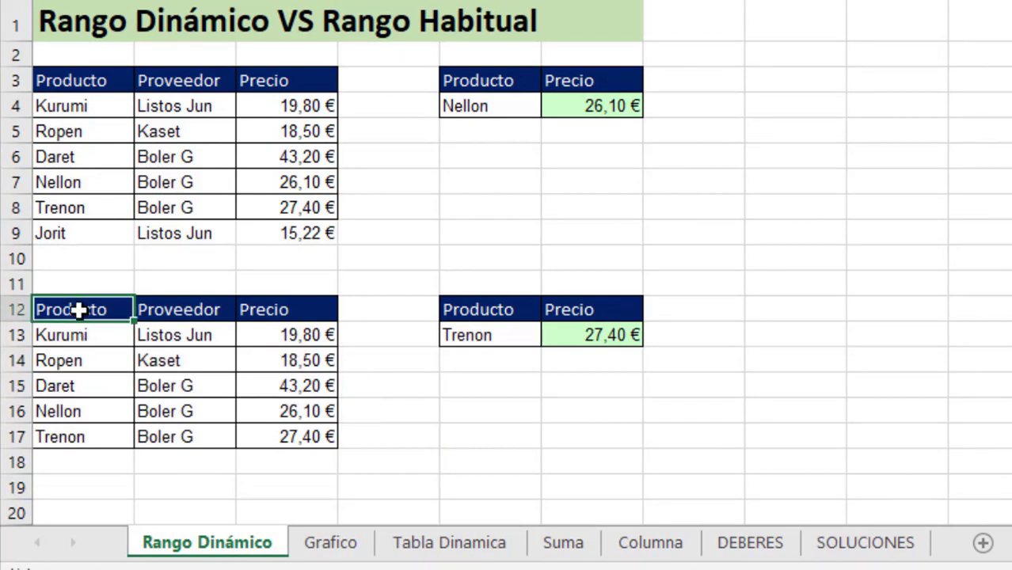
pyautogui.click(206, 312)
pyautogui.click(278, 313)
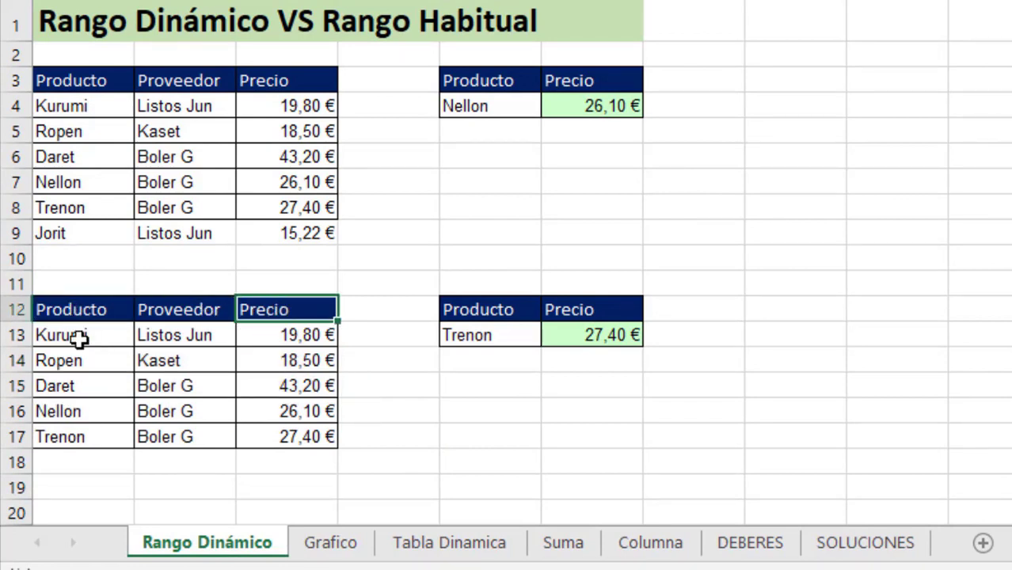
pyautogui.moveTo(61, 312); pyautogui.dragTo(261, 309)
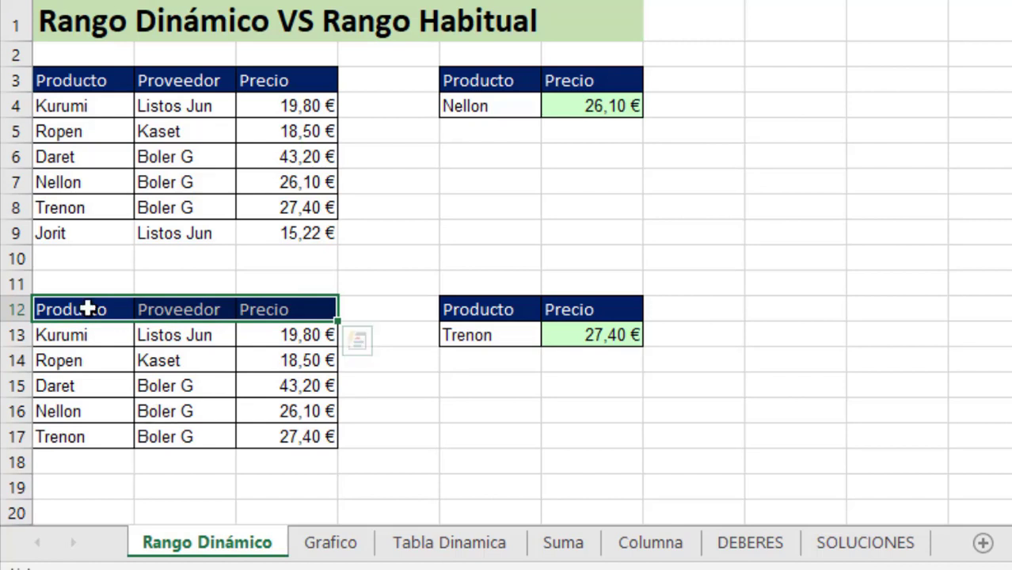
pyautogui.moveTo(83, 307); pyautogui.dragTo(295, 432)
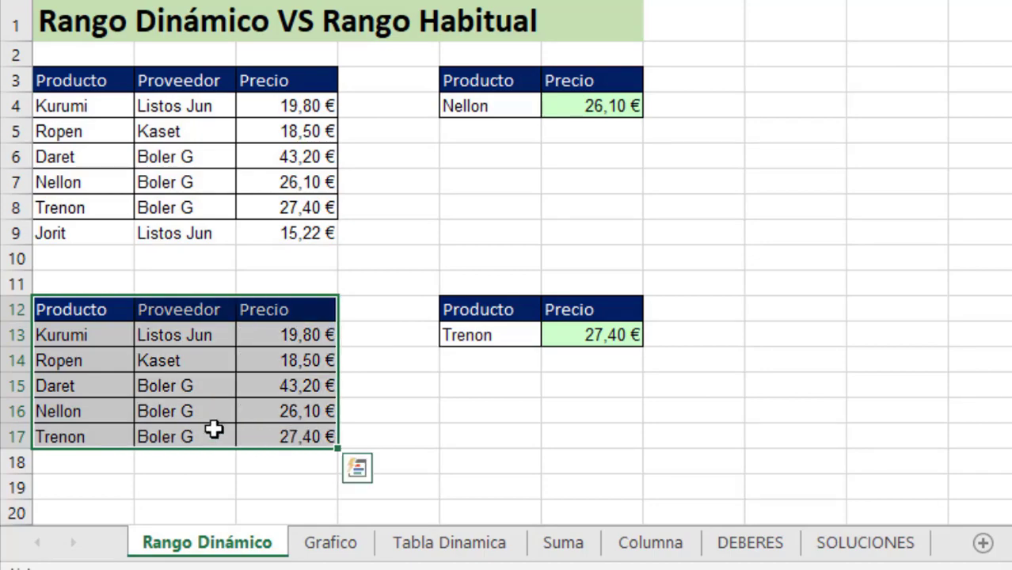
# Step: Convert the lower product range into a formatted table with headers via Insertar > Tabla
pyautogui.click(187, 387)
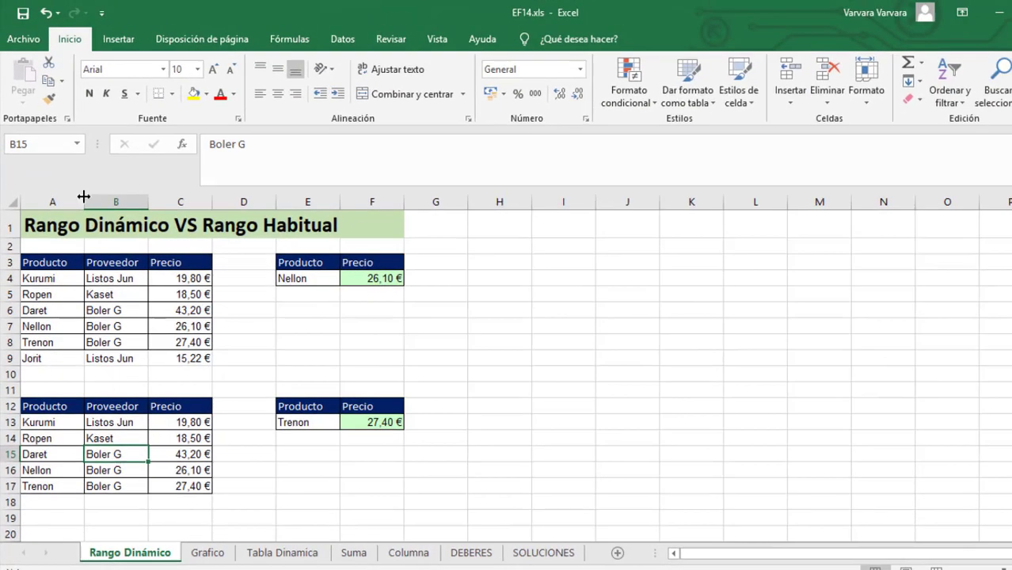
pyautogui.click(133, 35)
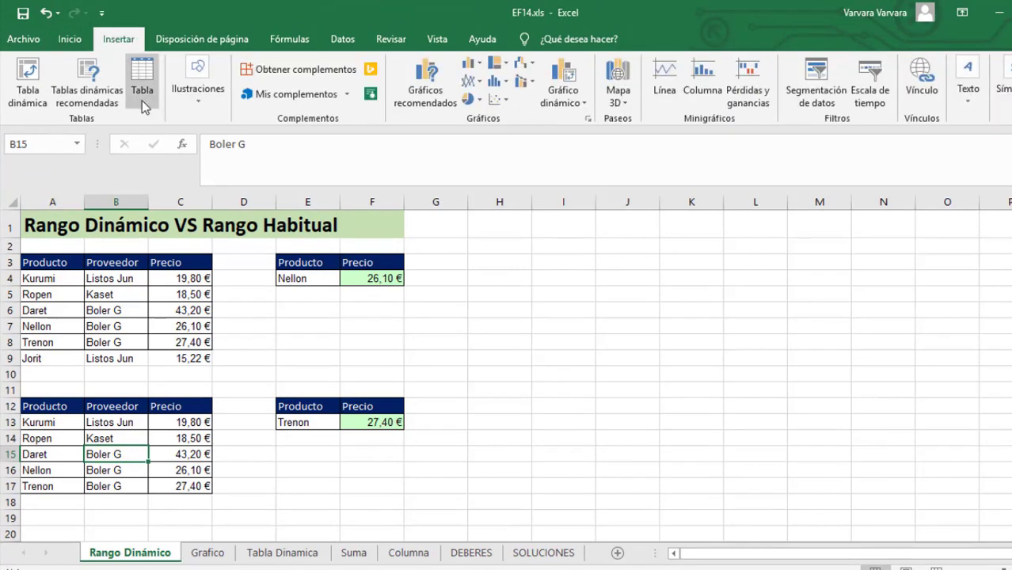
pyautogui.click(142, 100)
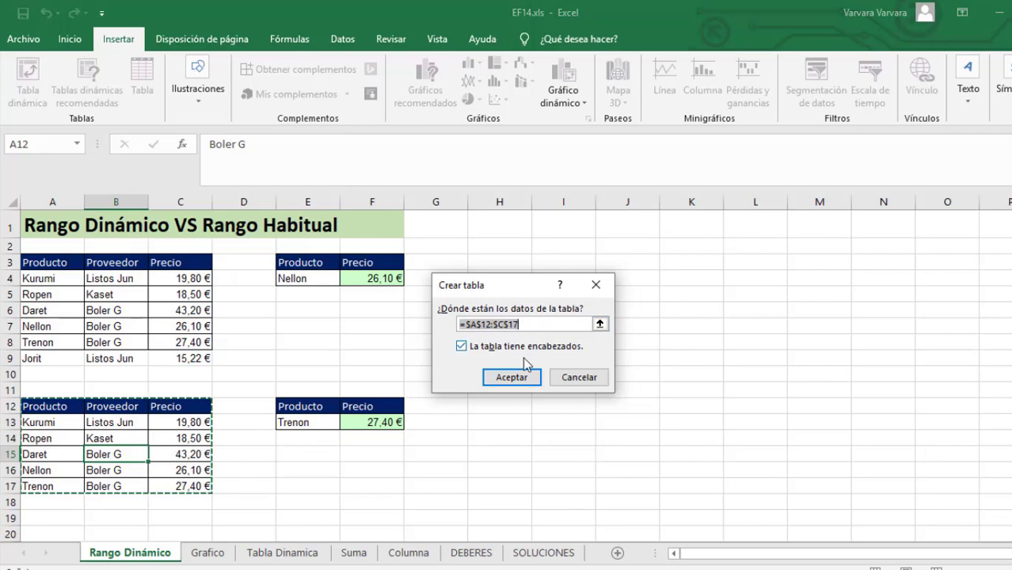
pyautogui.click(513, 377)
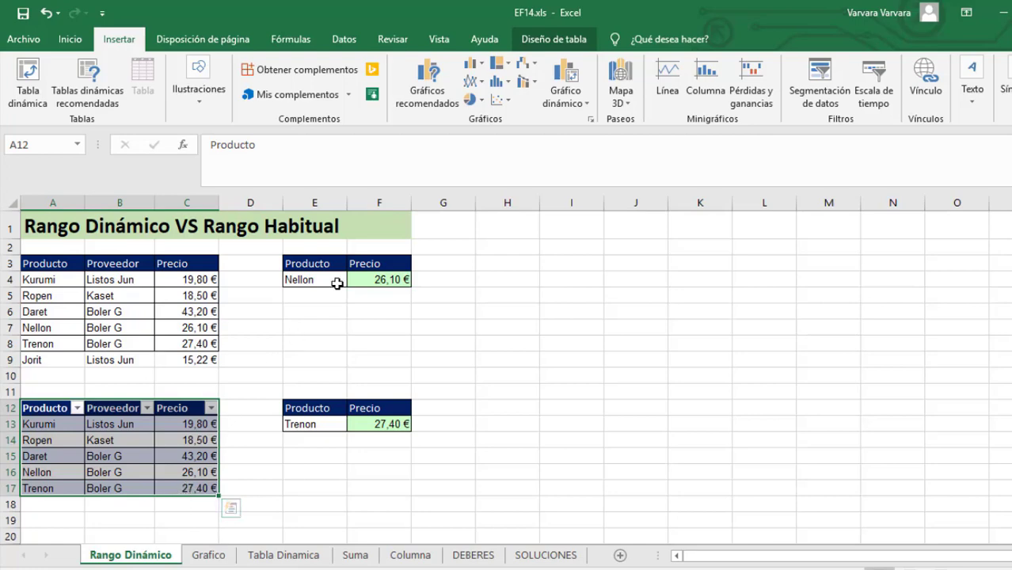
# Step: Name the new table PrecioProducto, fixing the rejected name that contained a space
pyautogui.click(545, 42)
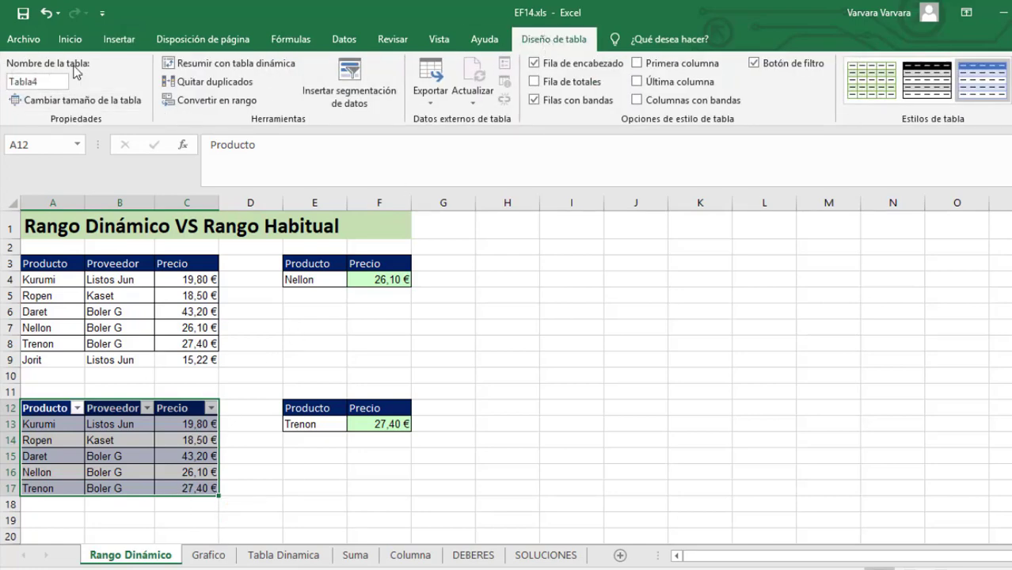
pyautogui.click(48, 82)
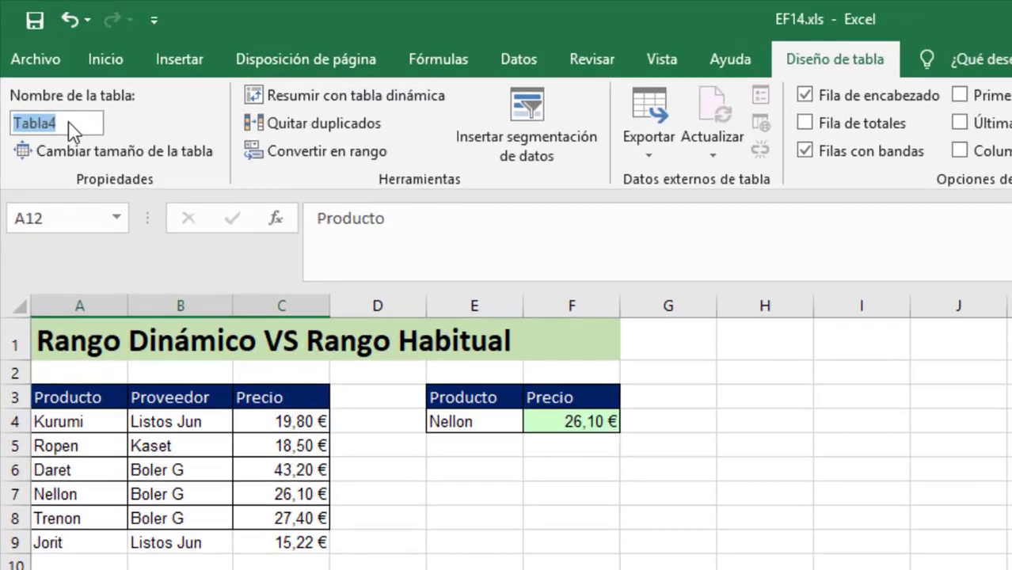
pyautogui.write('PrecioProducto')
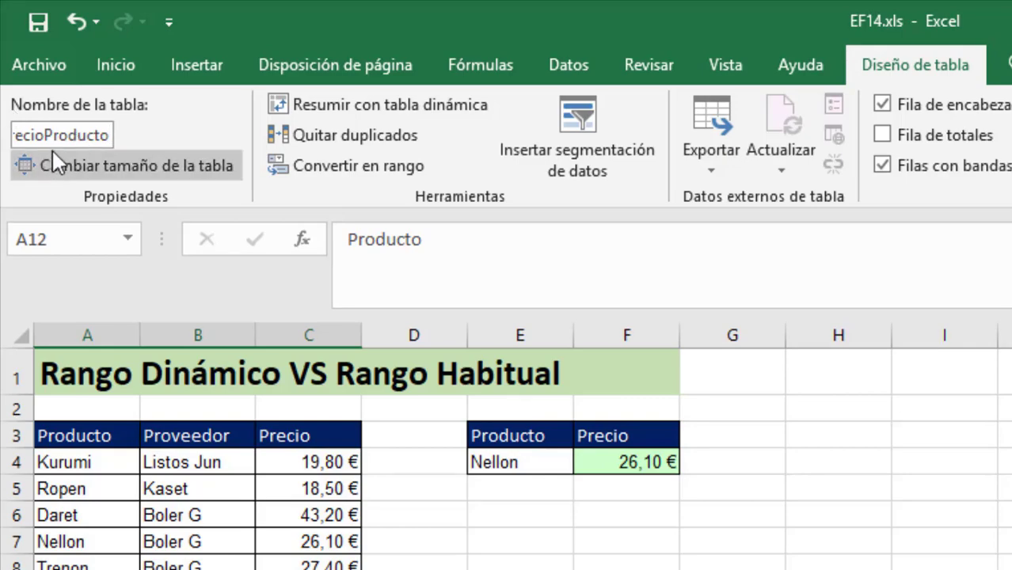
pyautogui.click(47, 136)
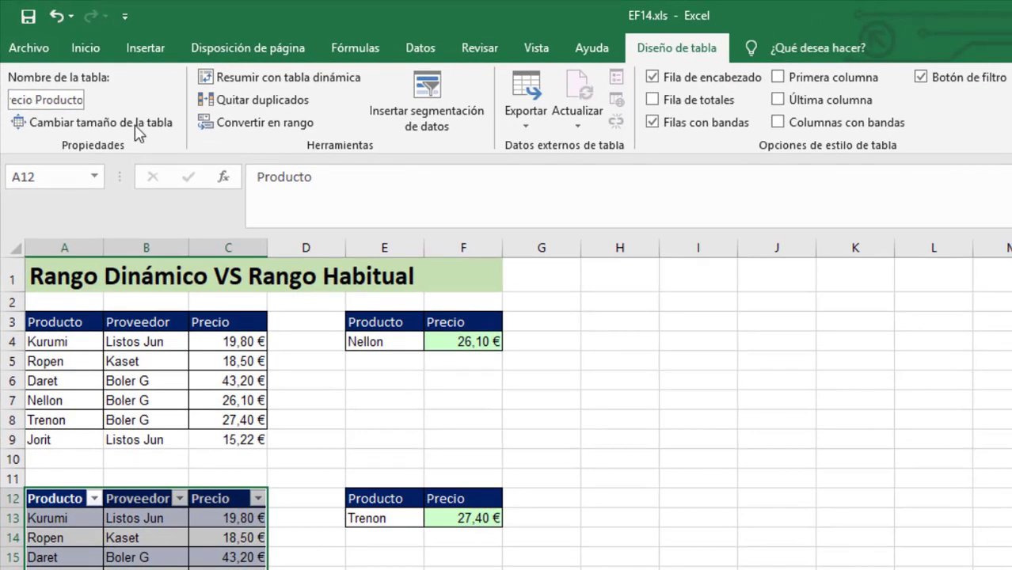
pyautogui.click(139, 129)
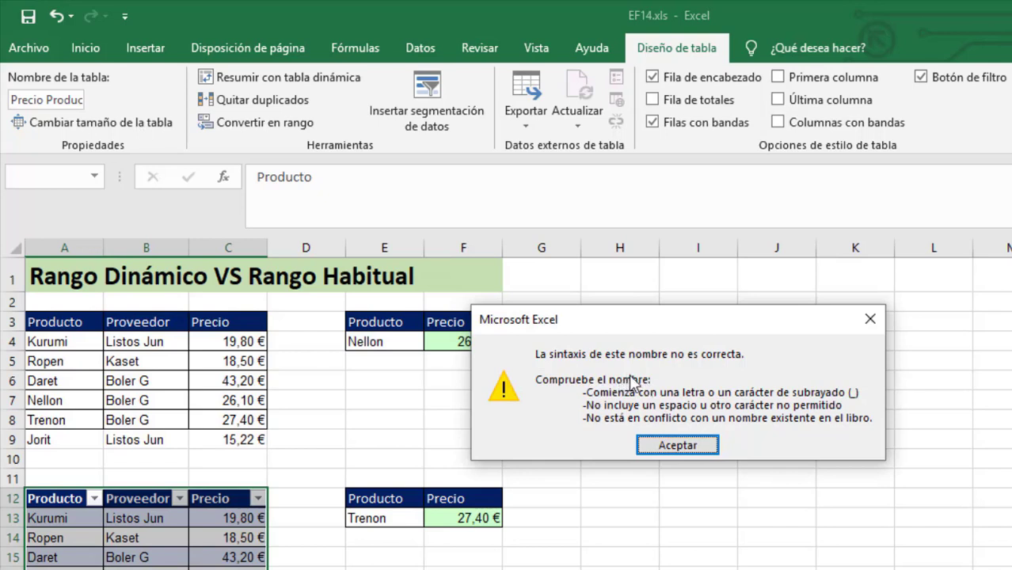
pyautogui.click(696, 445)
pyautogui.doubleClick(74, 99)
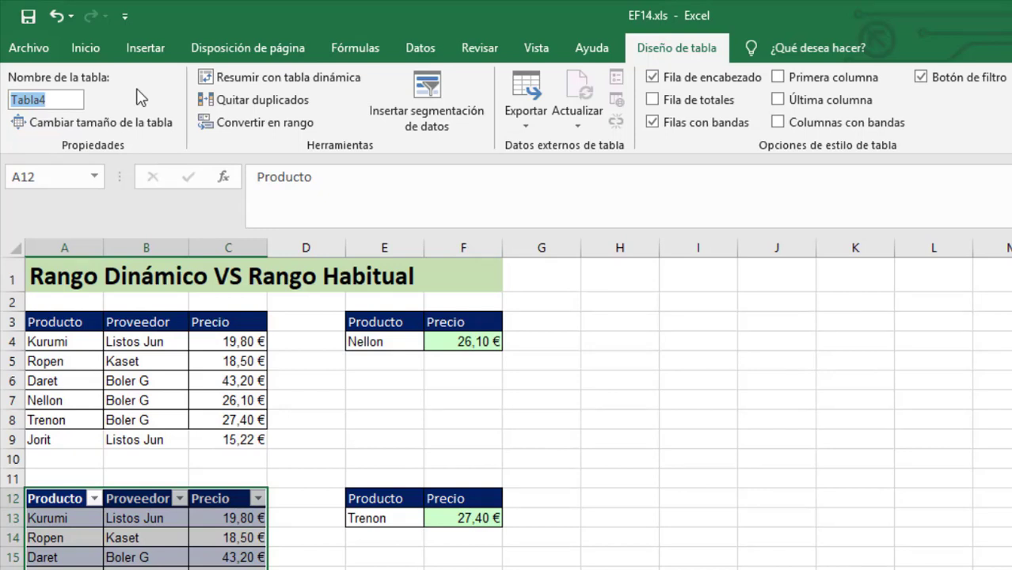
pyautogui.write('PrecioProducto')
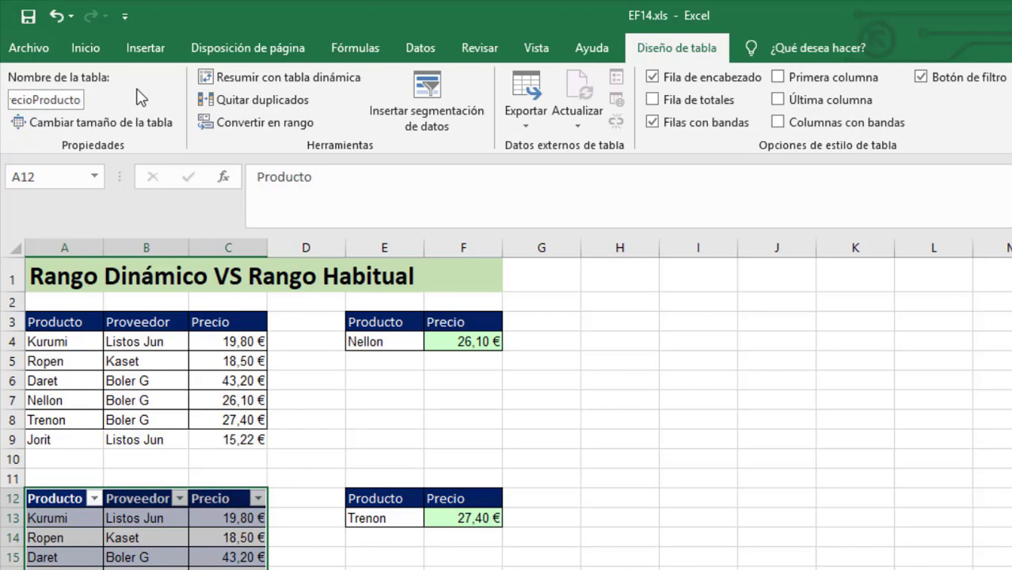
pyautogui.press('Return')
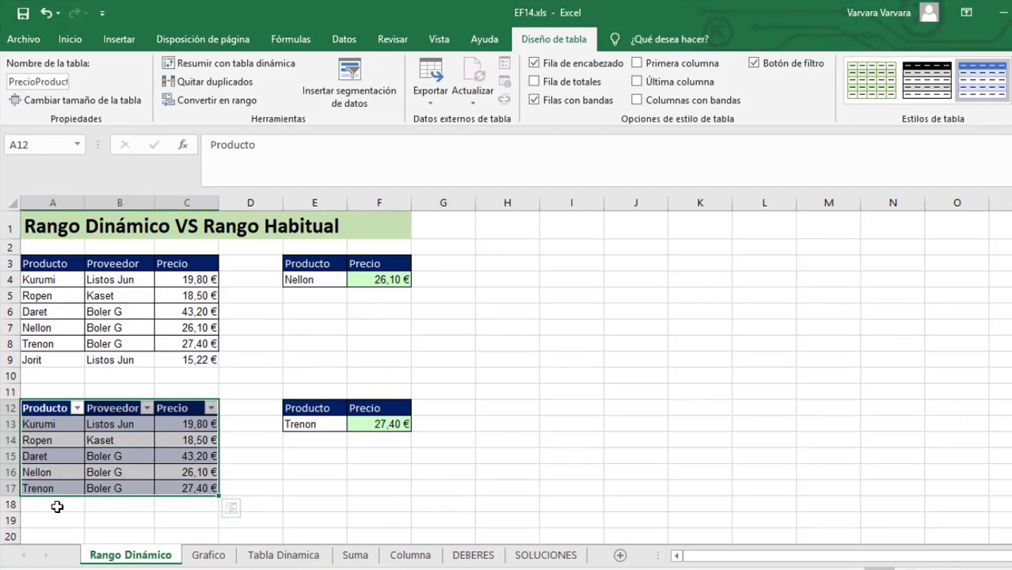
# Step: Set the lower lookup product in E13 to Kurumi
pyautogui.click(57, 507)
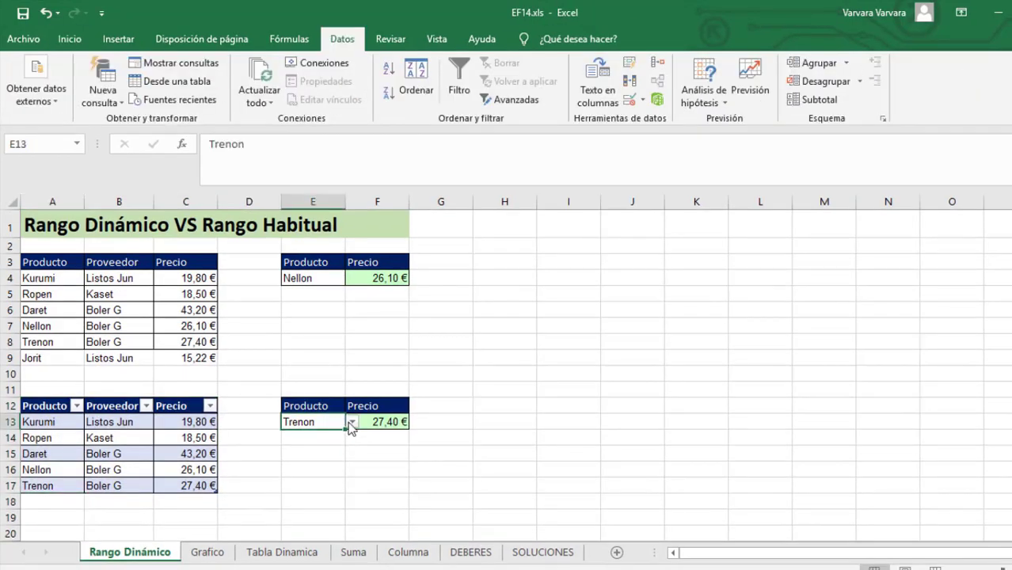
pyautogui.click(351, 422)
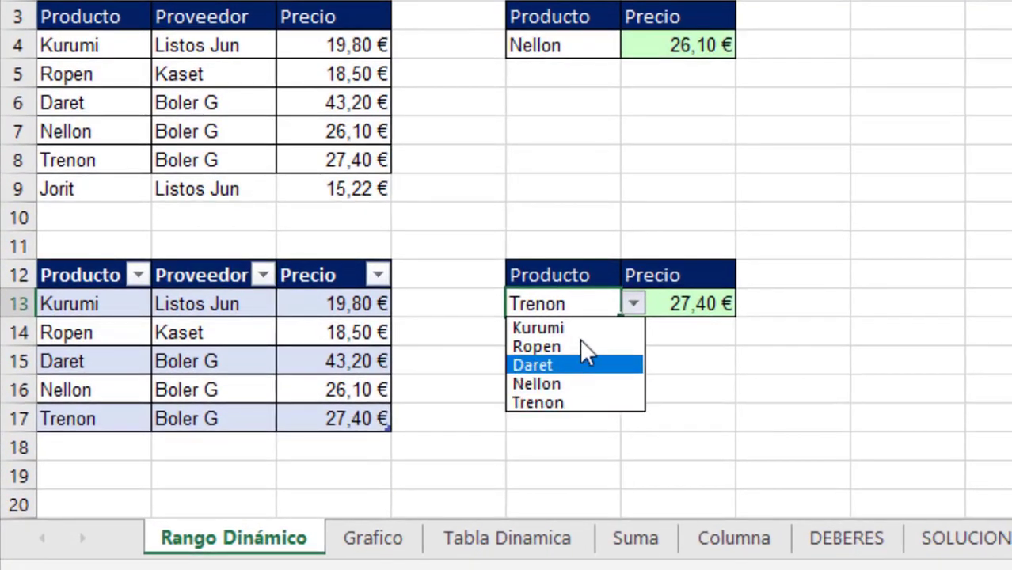
pyautogui.click(579, 332)
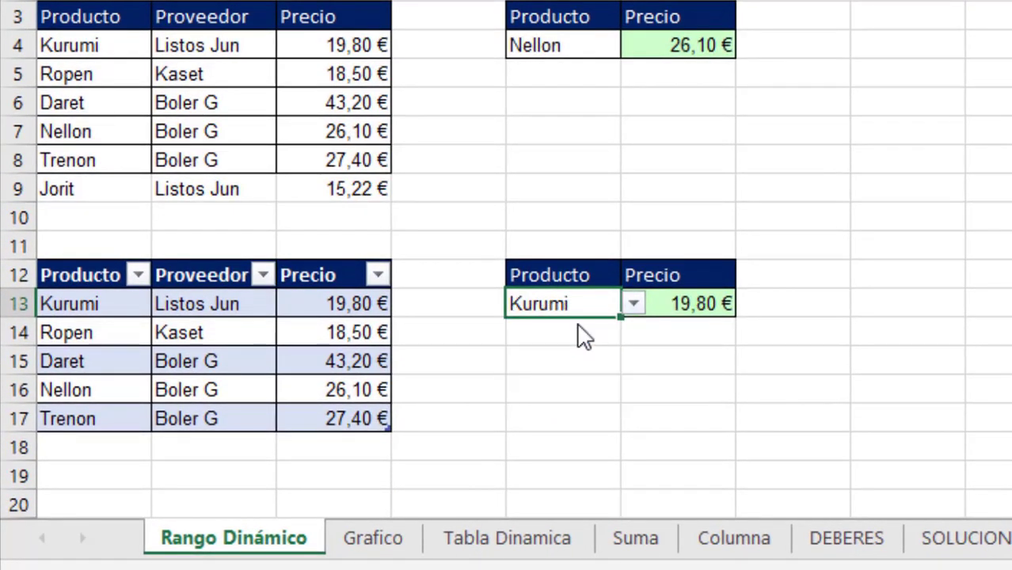
pyautogui.click(662, 312)
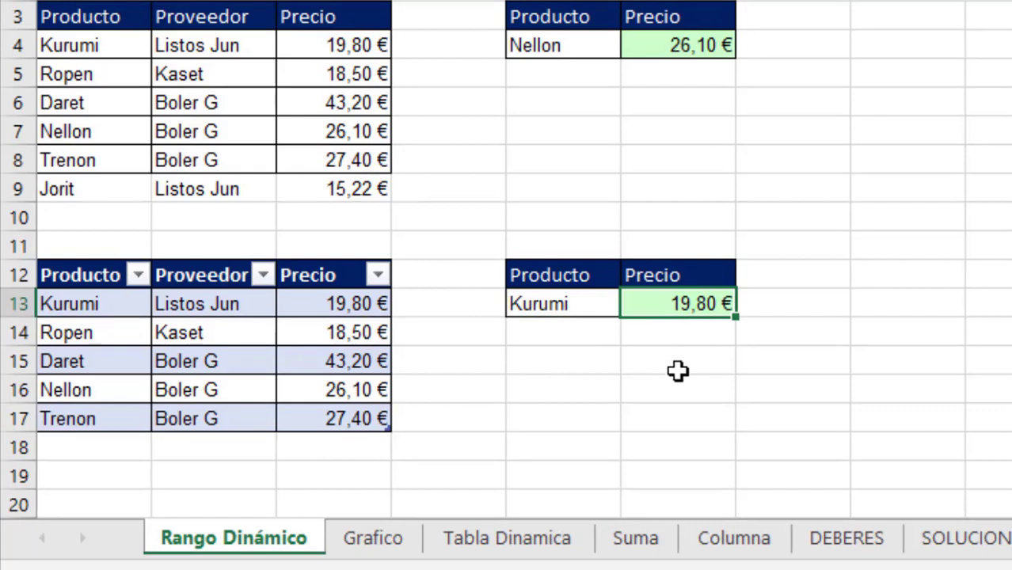
# Step: Add row 18 to the table: Jorit, Listos Jun, 15,22 €
pyautogui.click(91, 446)
pyautogui.write('Jorit')
pyautogui.press('Tab')
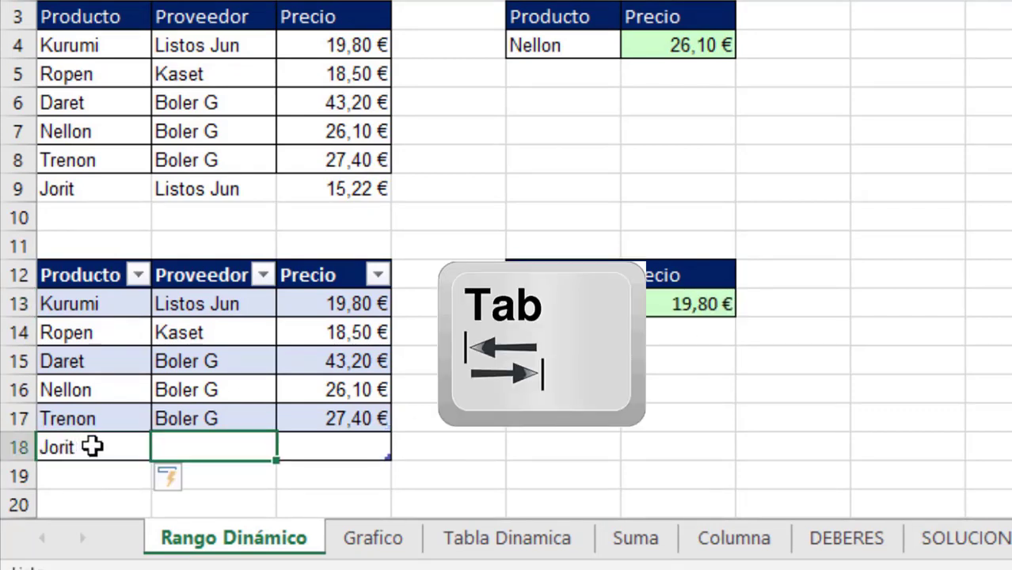
pyautogui.write('L')
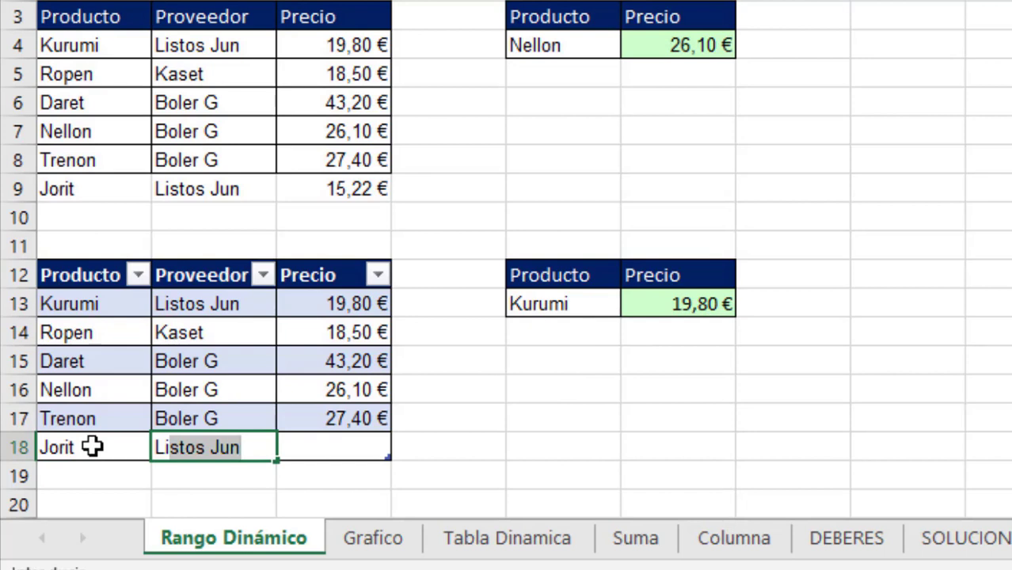
pyautogui.press('Tab')
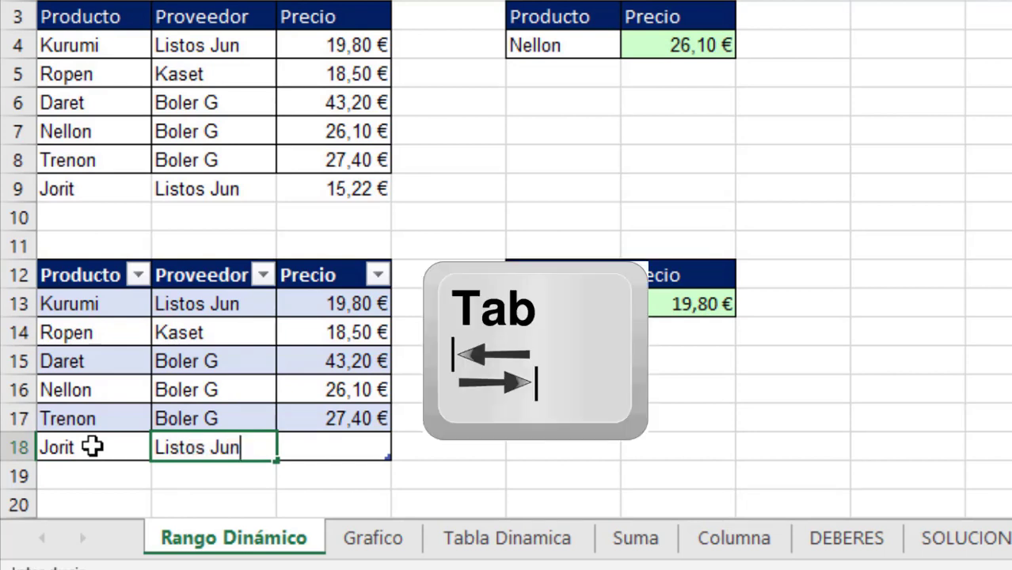
pyautogui.write('15')
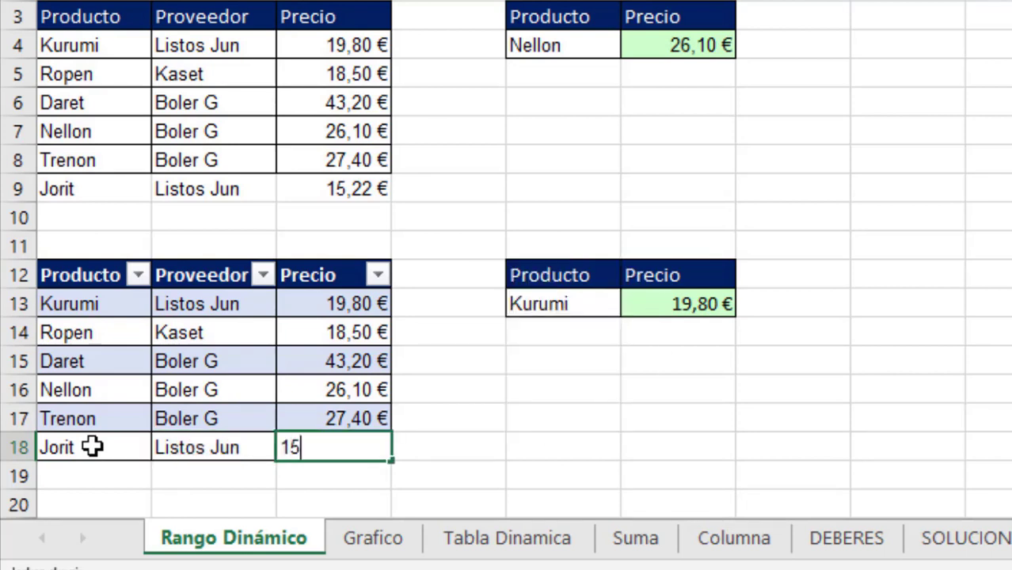
pyautogui.write(',22')
pyautogui.press('Return')
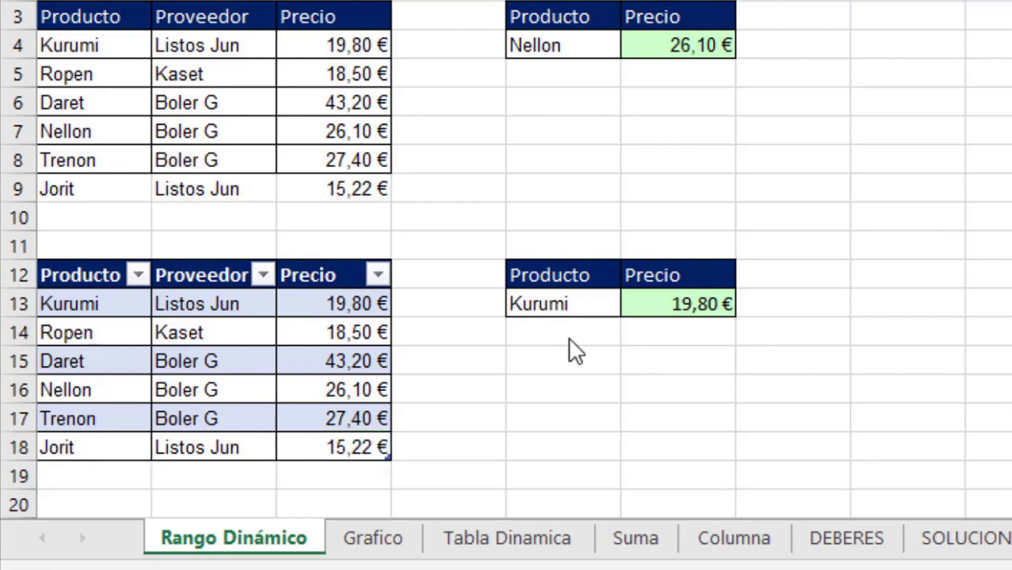
# Step: Pick Jorit in E13 and verify =BUSCARV(E13;A13:C18;3;0) returns 15,22 €
pyautogui.click(590, 304)
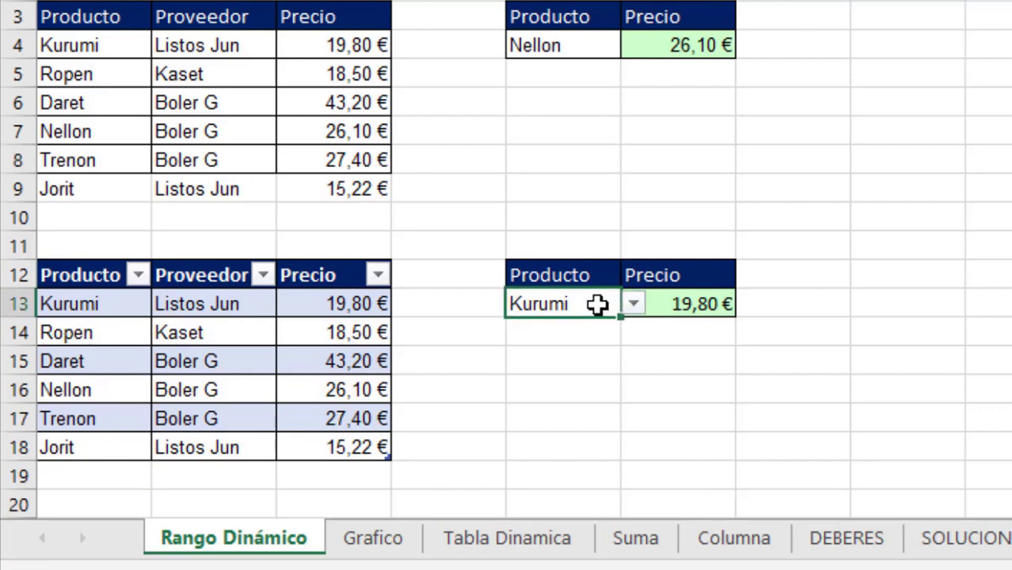
pyautogui.click(636, 305)
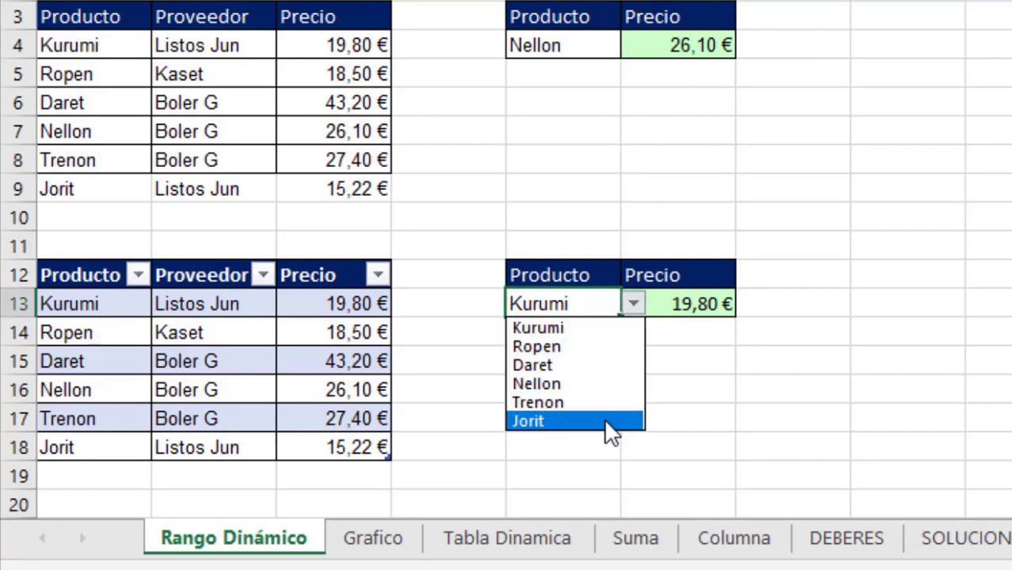
pyautogui.click(578, 421)
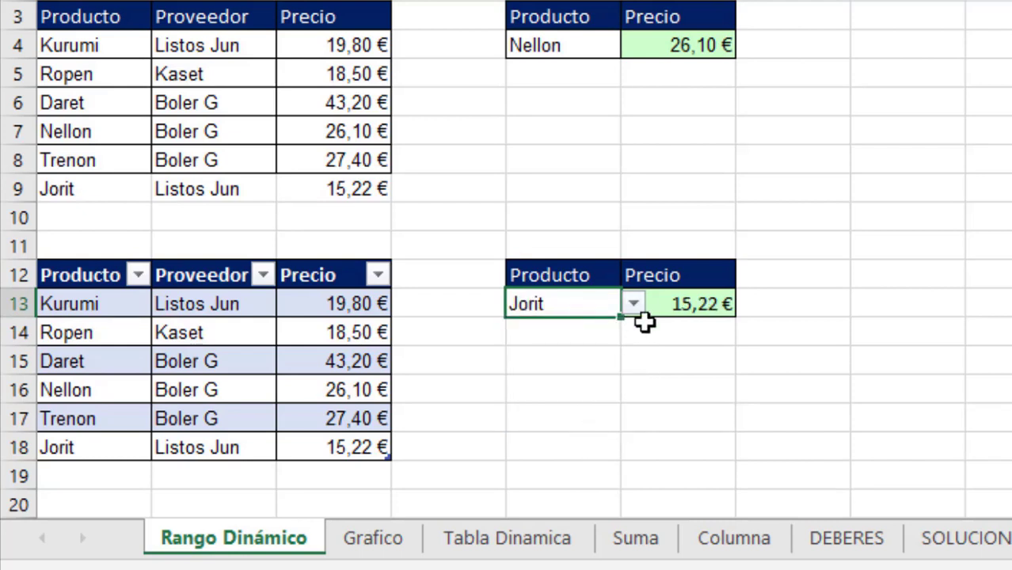
pyautogui.click(711, 304)
pyautogui.doubleClick(727, 307)
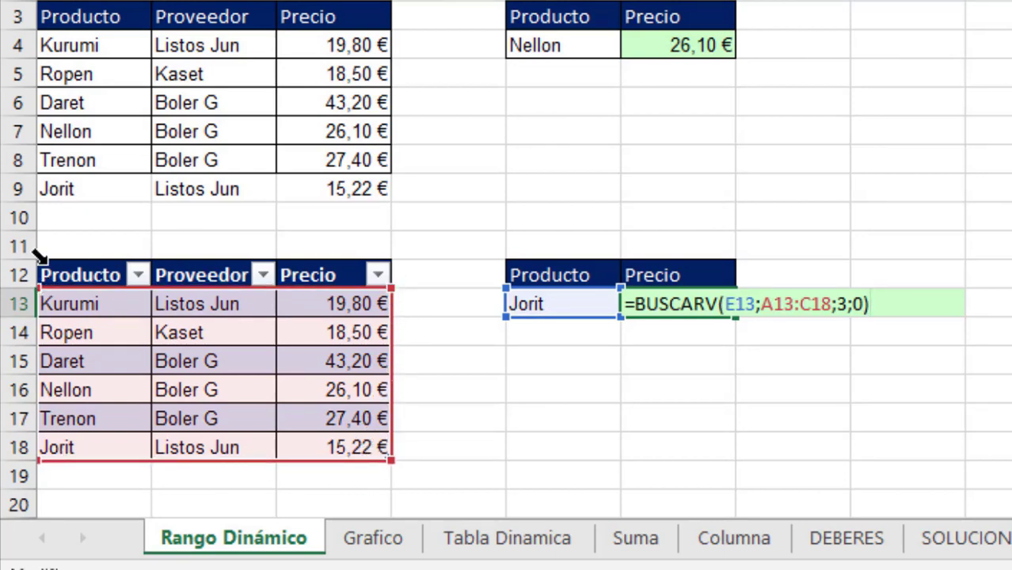
pyautogui.press('Escape')
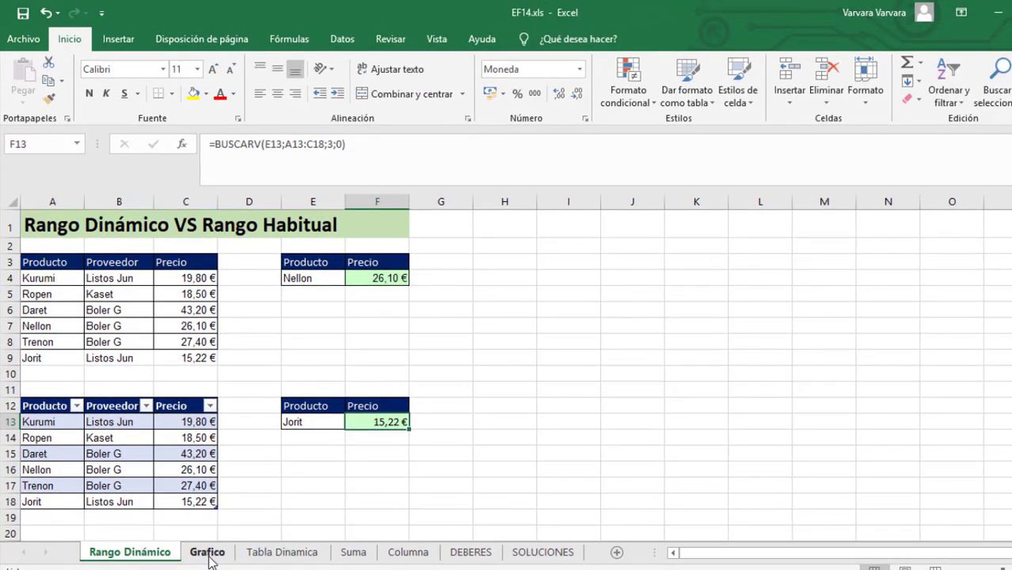
# Step: On the Grafico sheet, make the Comercial/Ventas range A1:B4 a table with headers
pyautogui.click(207, 552)
pyautogui.moveTo(83, 218); pyautogui.dragTo(83, 261)
pyautogui.moveTo(161, 220); pyautogui.dragTo(138, 268)
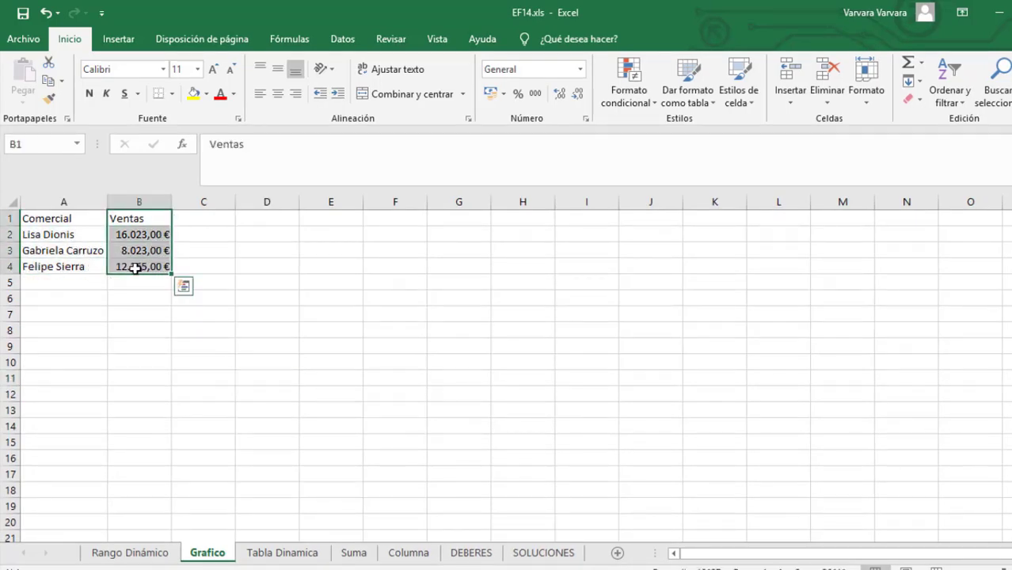
pyautogui.moveTo(52, 223); pyautogui.dragTo(123, 268)
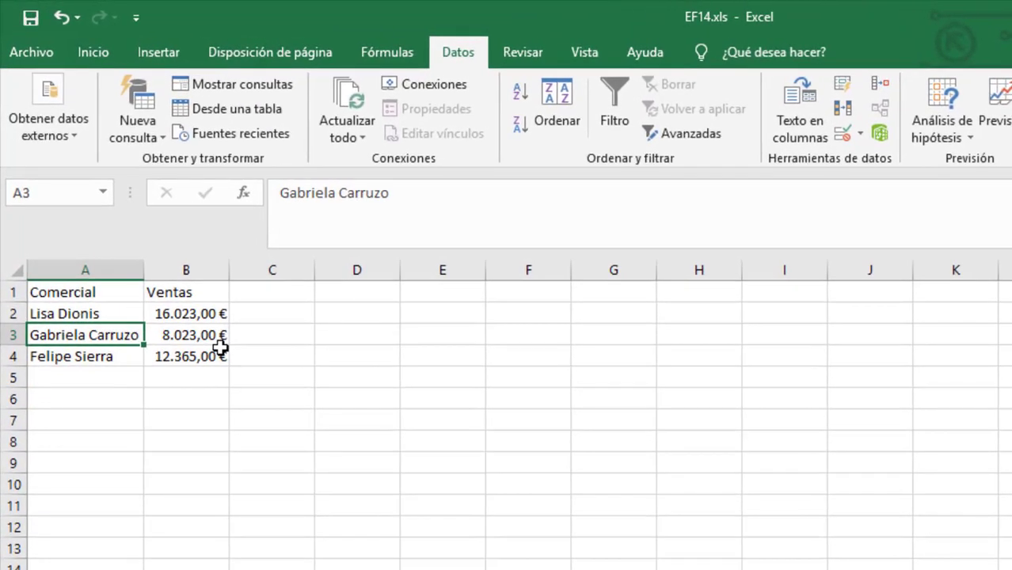
pyautogui.hotkey('ctrl', 't')
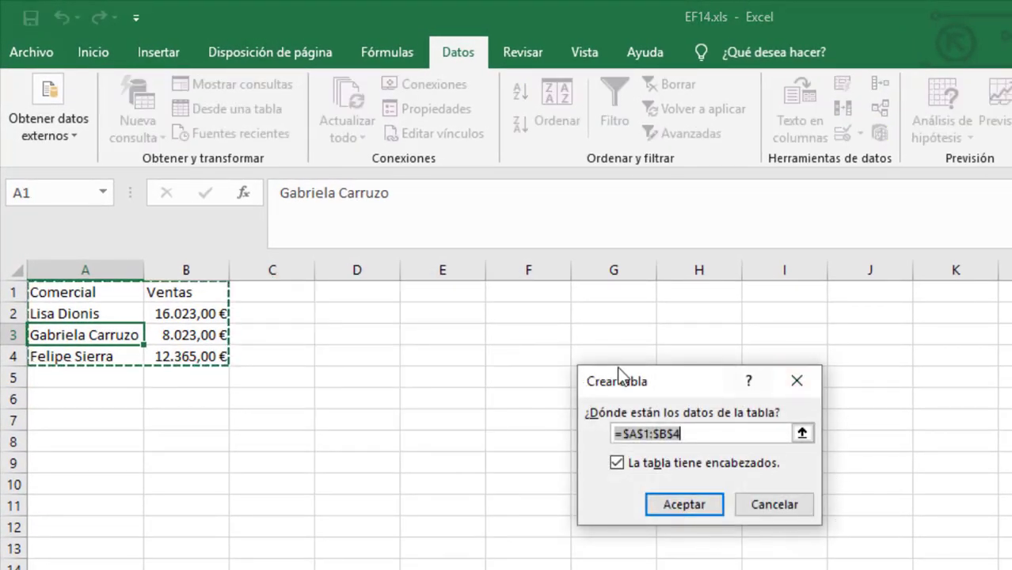
pyautogui.click(680, 510)
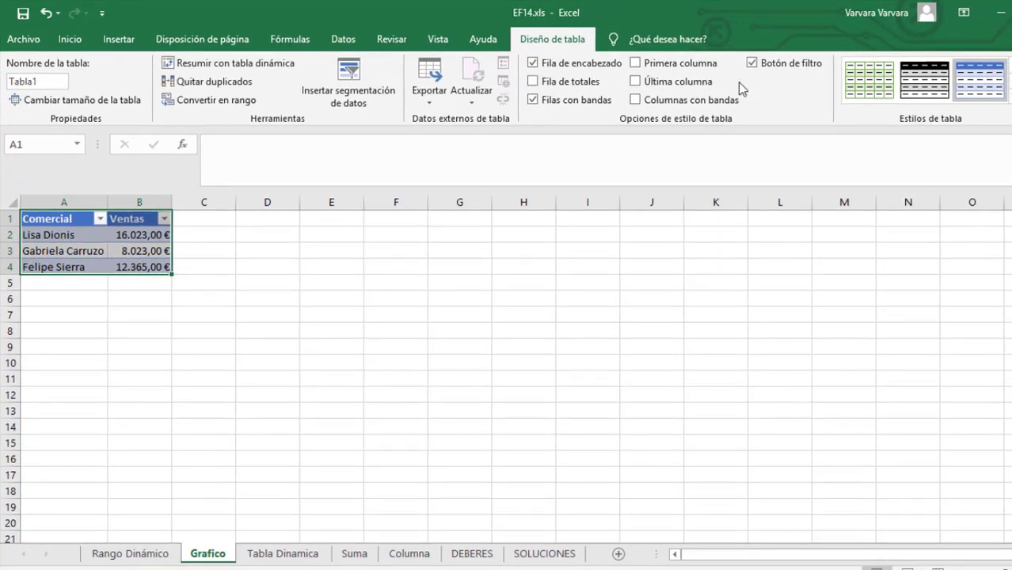
# Step: Try green and gold table styles, then undo back to the blue style
pyautogui.click(868, 80)
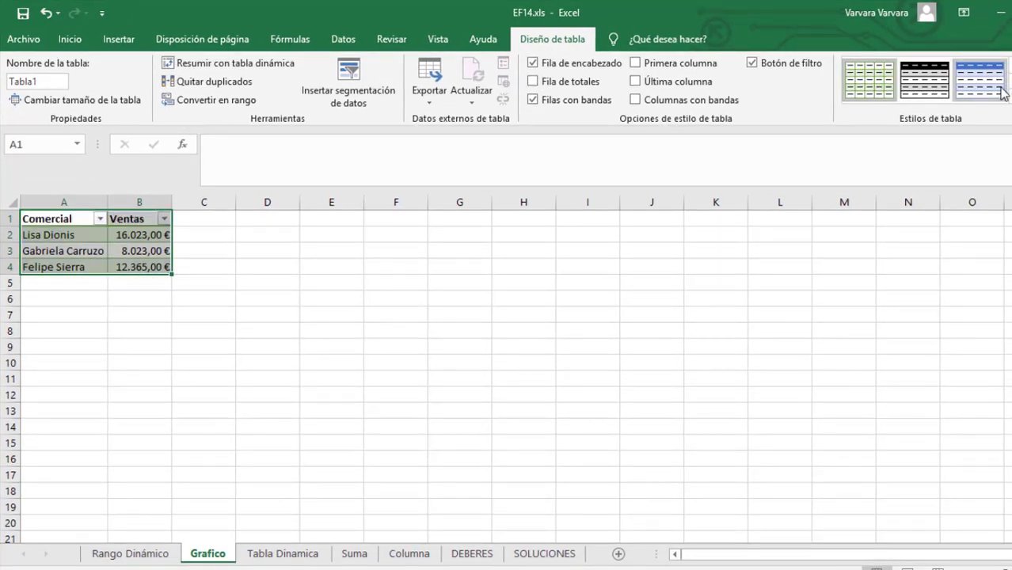
pyautogui.click(1004, 111)
pyautogui.click(996, 143)
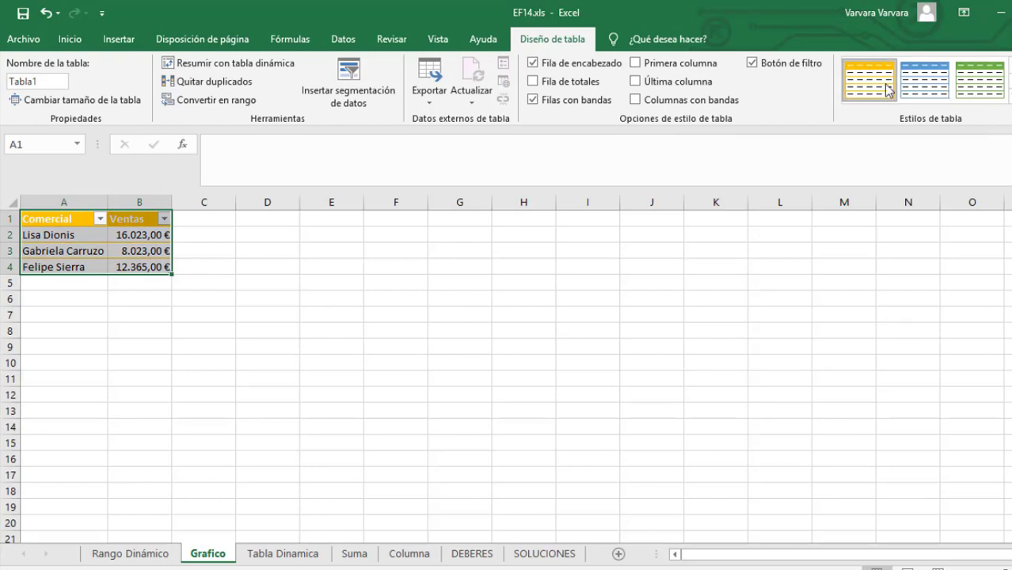
pyautogui.hotkey('ctrl', 'z')
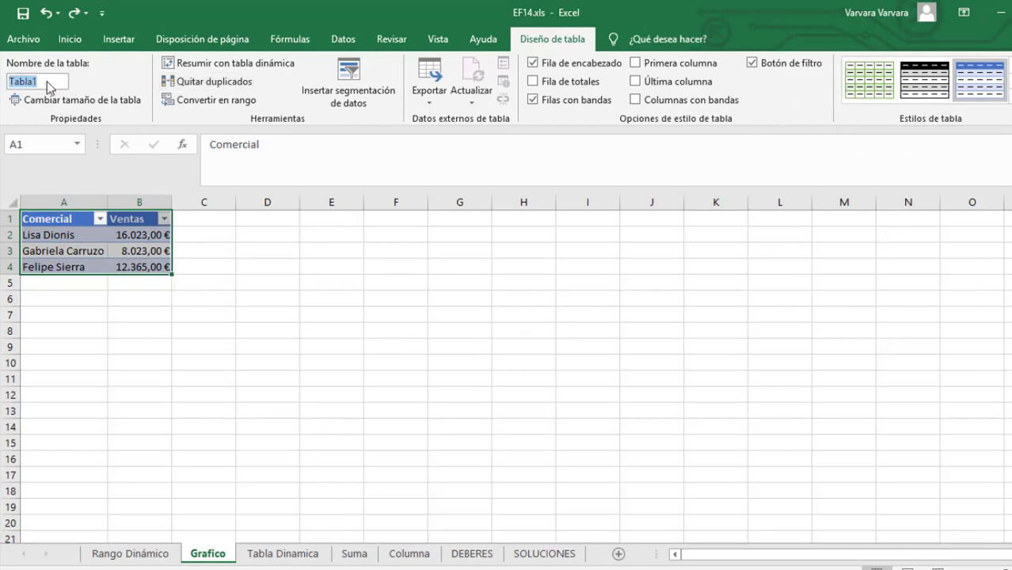
# Step: Rename the sales table from Tabla1 to RelaciónVentas
pyautogui.click(21, 83)
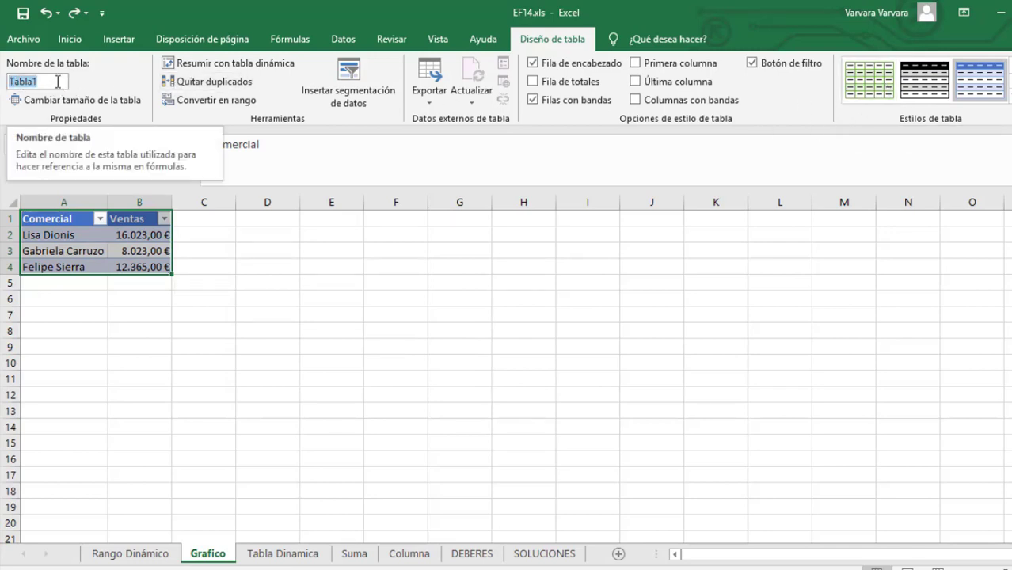
pyautogui.press('BackSpace')
pyautogui.write('RelaciónVe')
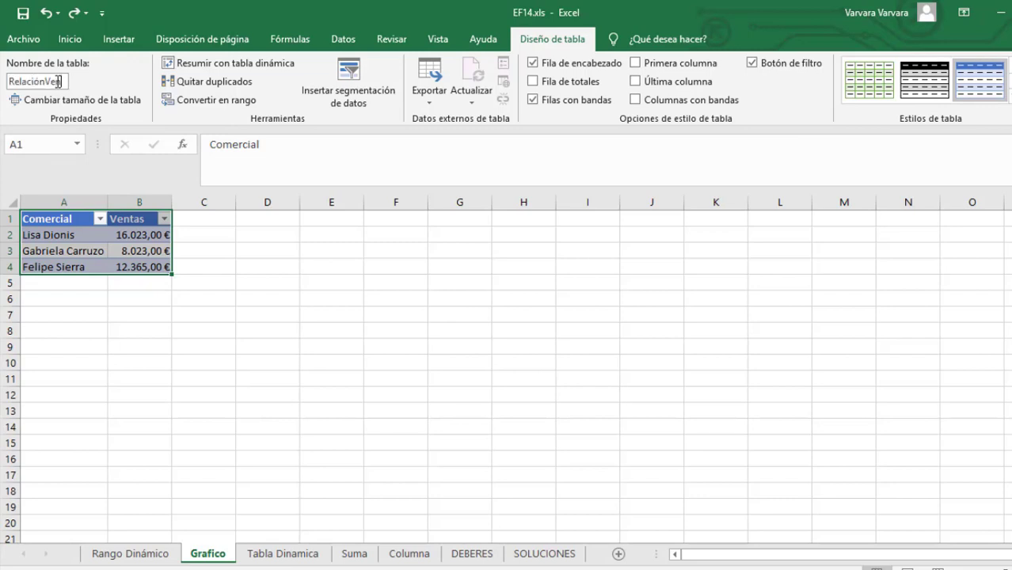
pyautogui.write('ntas')
pyautogui.press('Return')
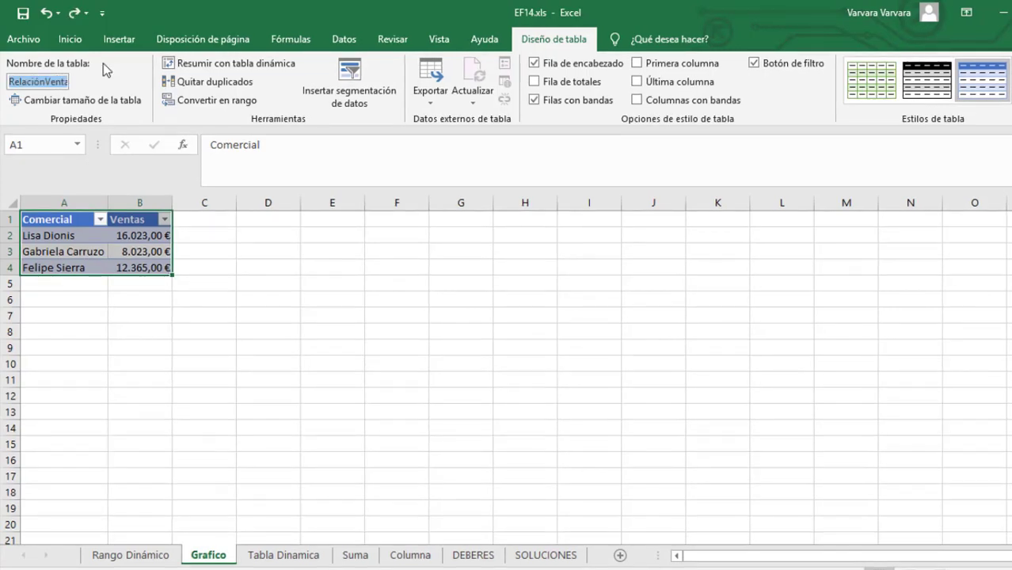
pyautogui.click(80, 253)
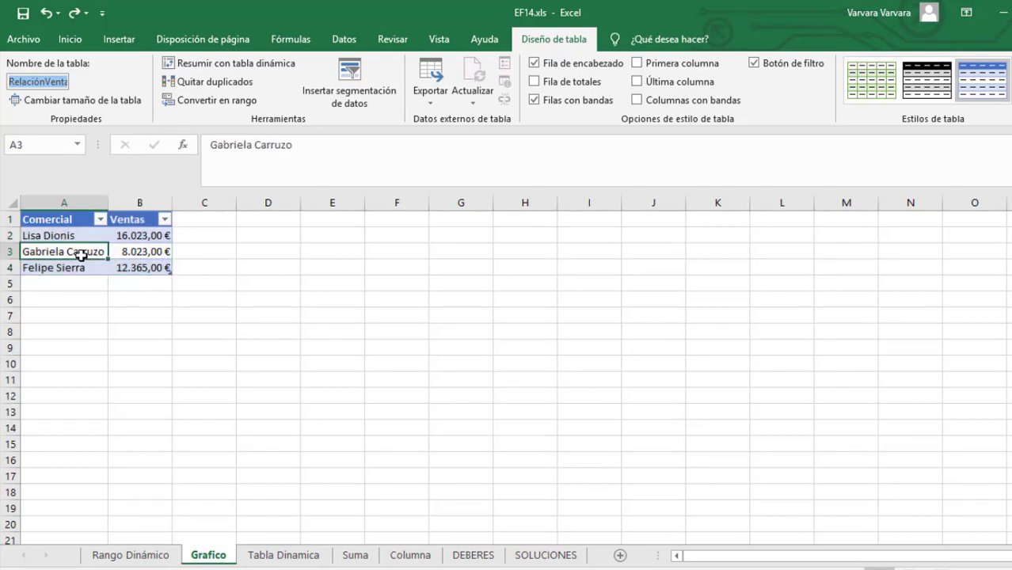
# Step: Insert a clustered column chart of Ventas and place it beside the RelaciónVentas table
pyautogui.click(120, 43)
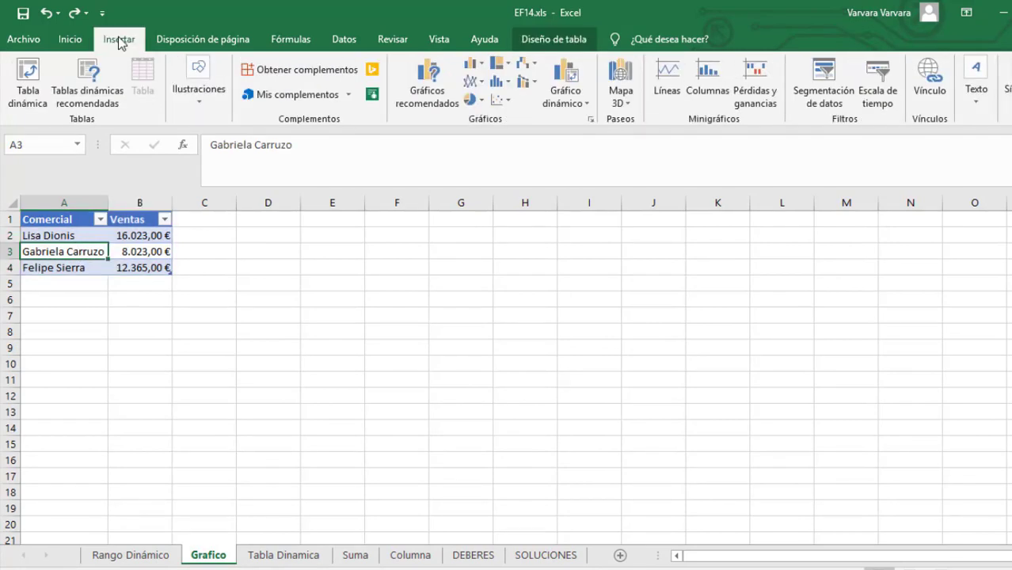
pyautogui.click(426, 99)
pyautogui.click(434, 91)
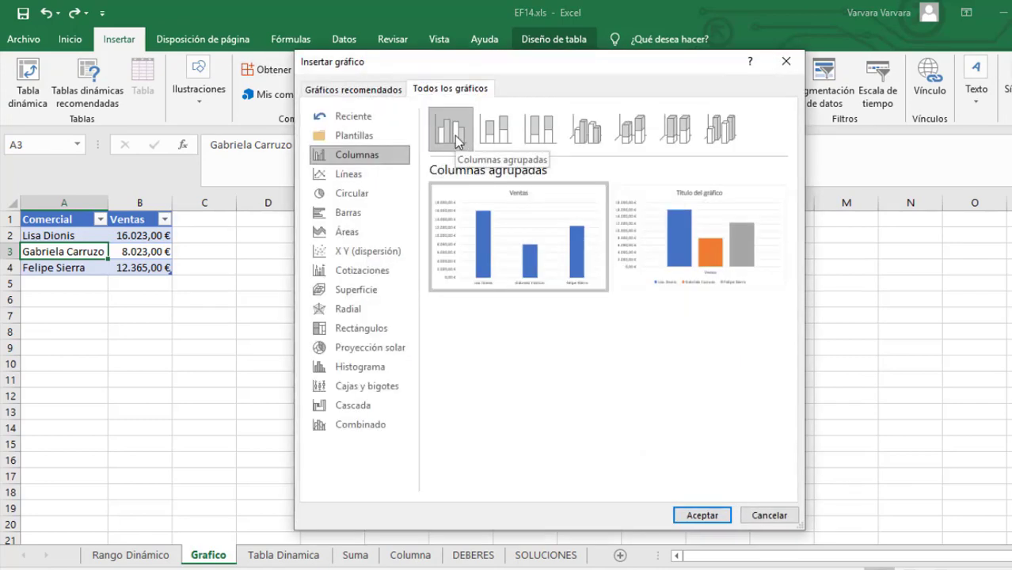
pyautogui.click(696, 521)
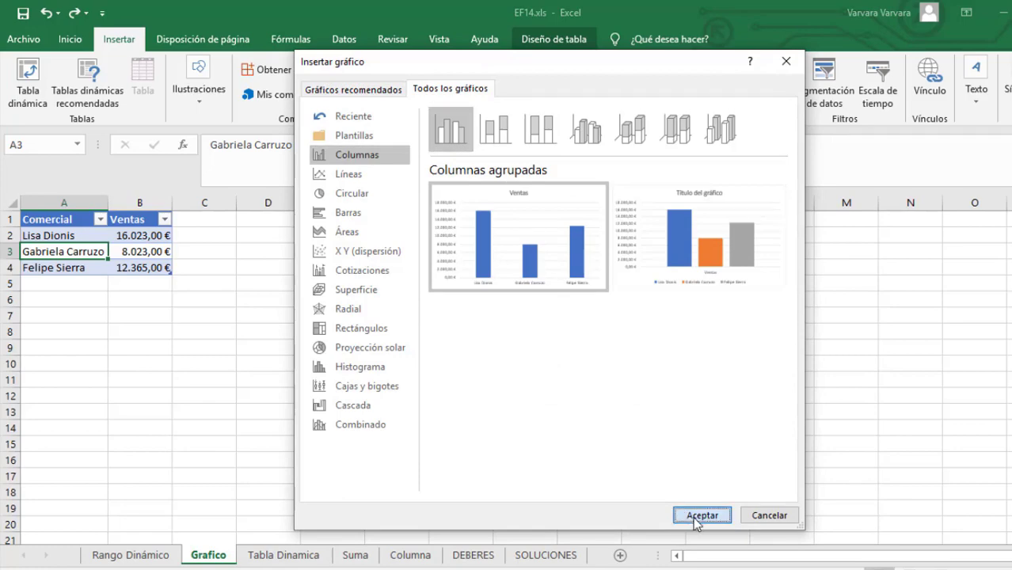
pyautogui.moveTo(494, 272); pyautogui.dragTo(377, 242)
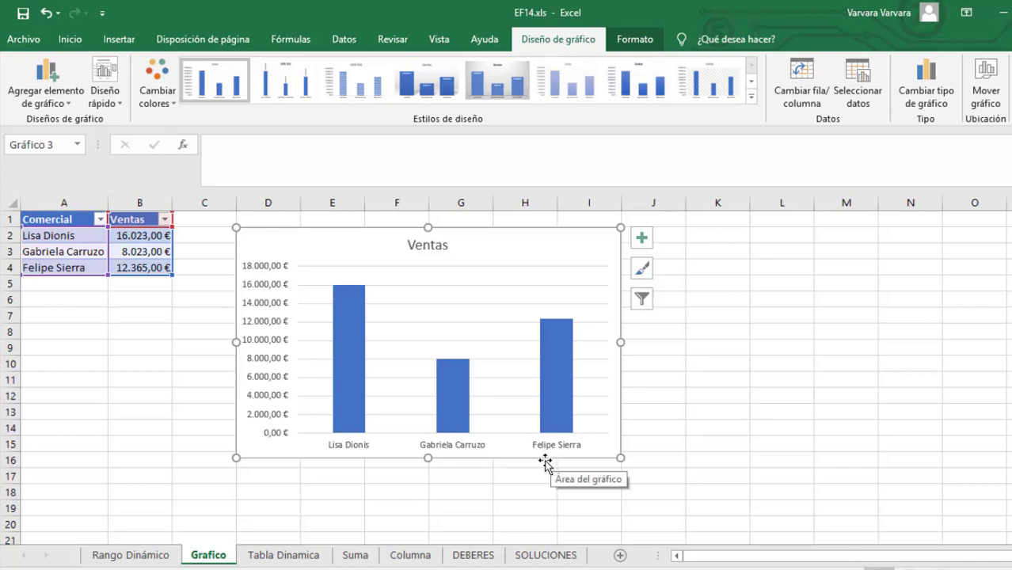
# Step: Delete the Ventas chart's value axis and add data labels showing each bar's € amount
pyautogui.click(259, 271)
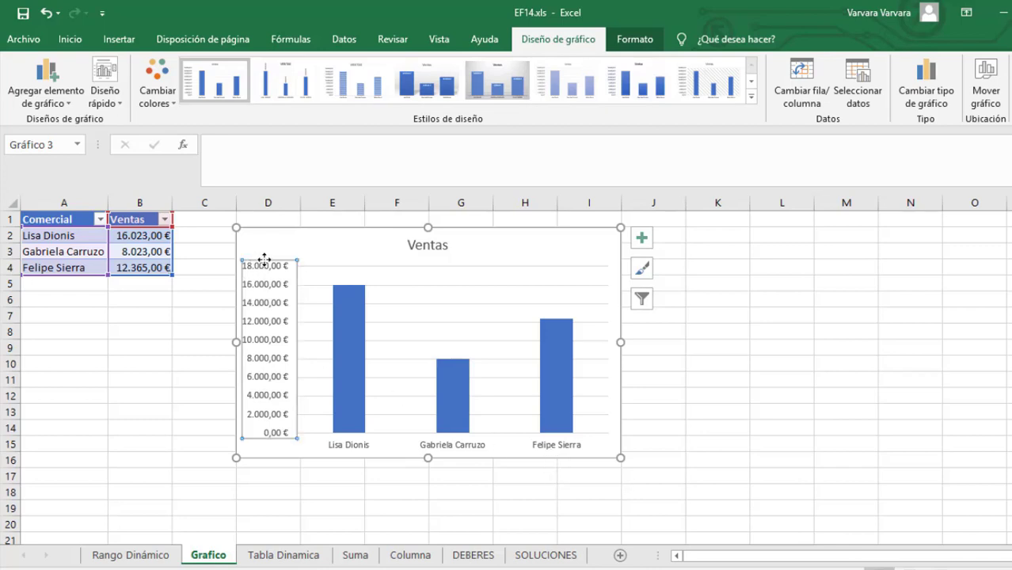
pyautogui.press('Delete')
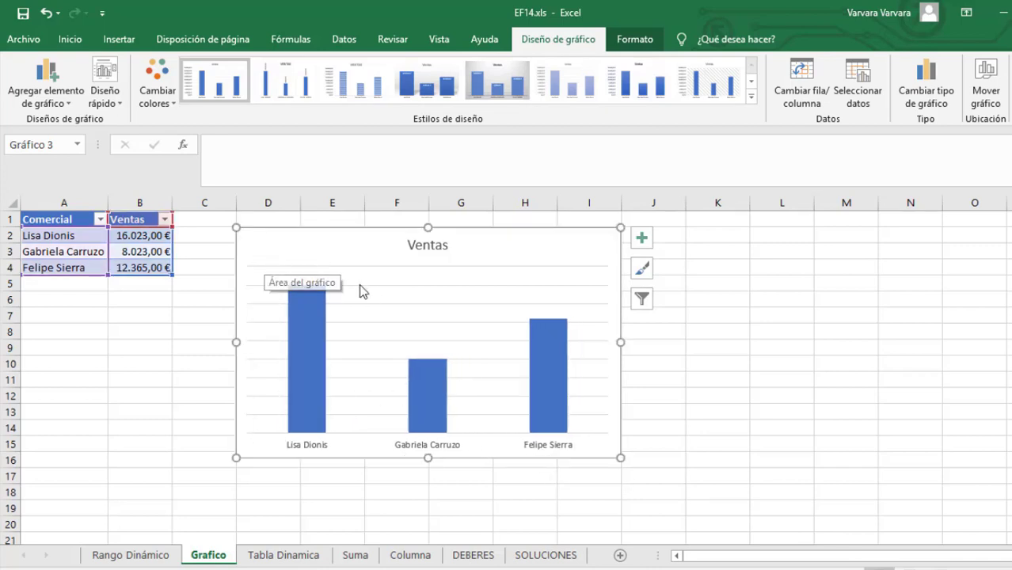
pyautogui.click(639, 239)
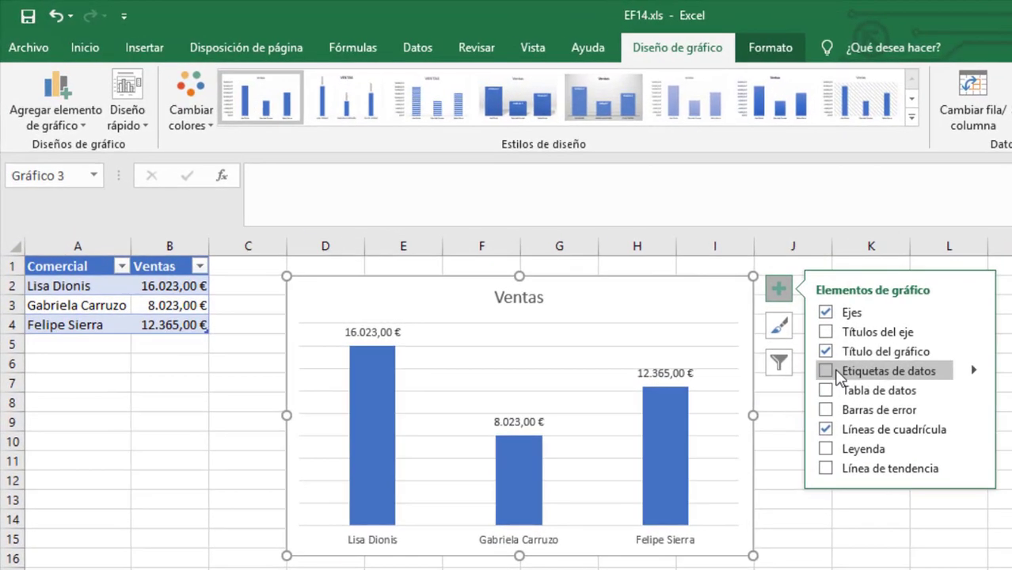
pyautogui.click(826, 371)
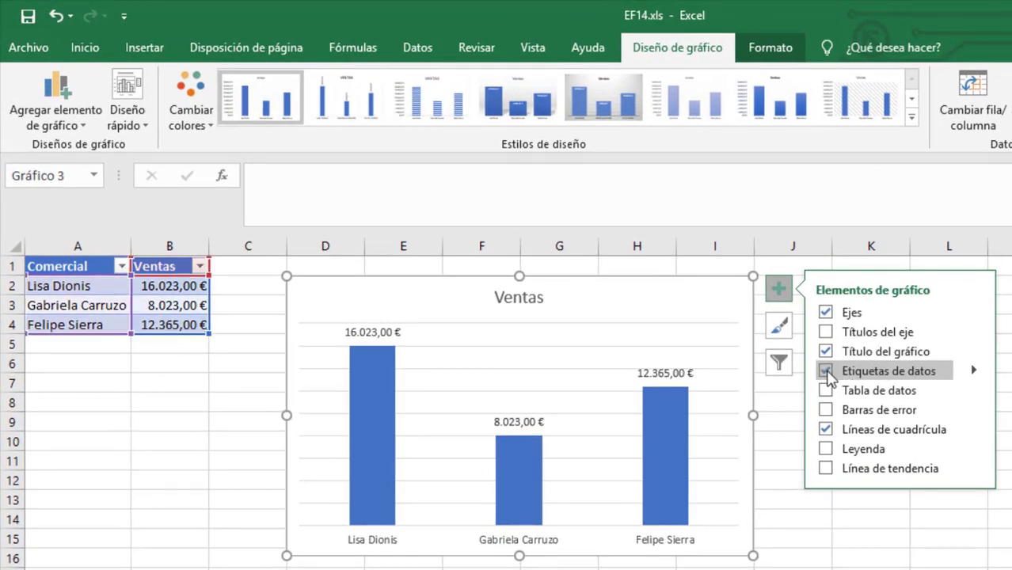
pyautogui.click(97, 348)
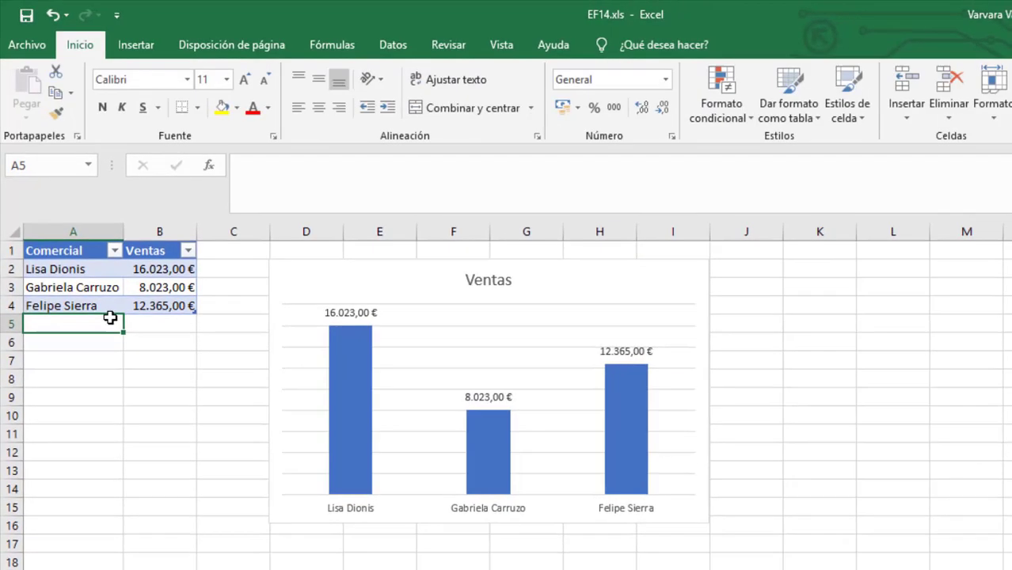
# Step: Enter a new salesperson's name in A5 with 23.524,60 € sales in B5
pyautogui.write('Ivan Gomez')
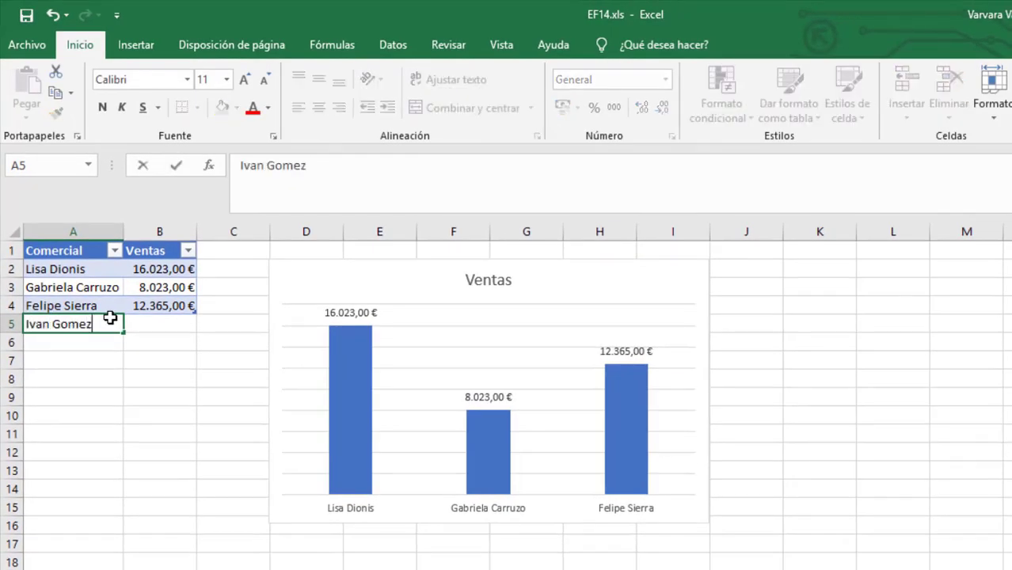
pyautogui.press('Tab')
pyautogui.write('2')
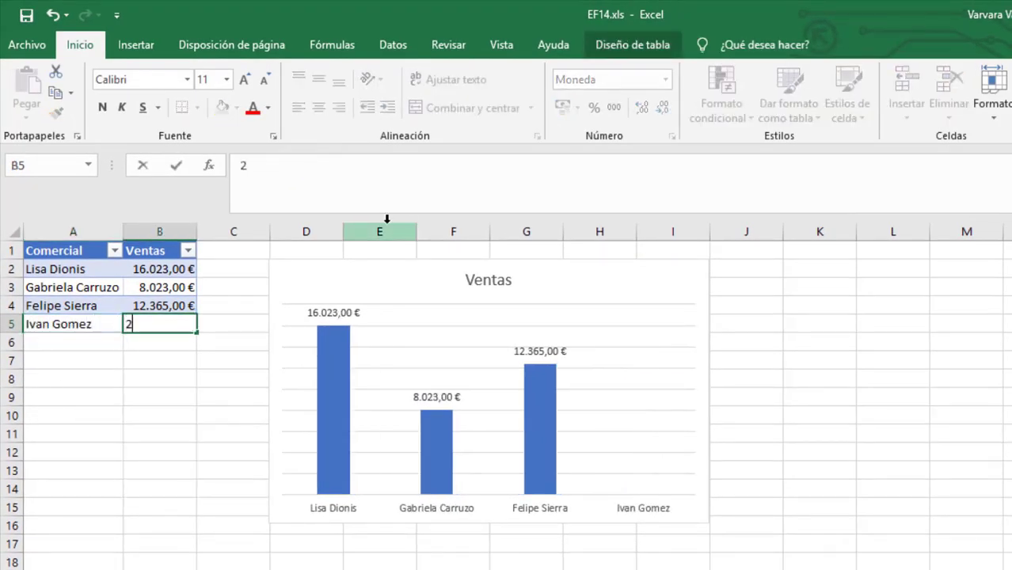
pyautogui.write('3524,60')
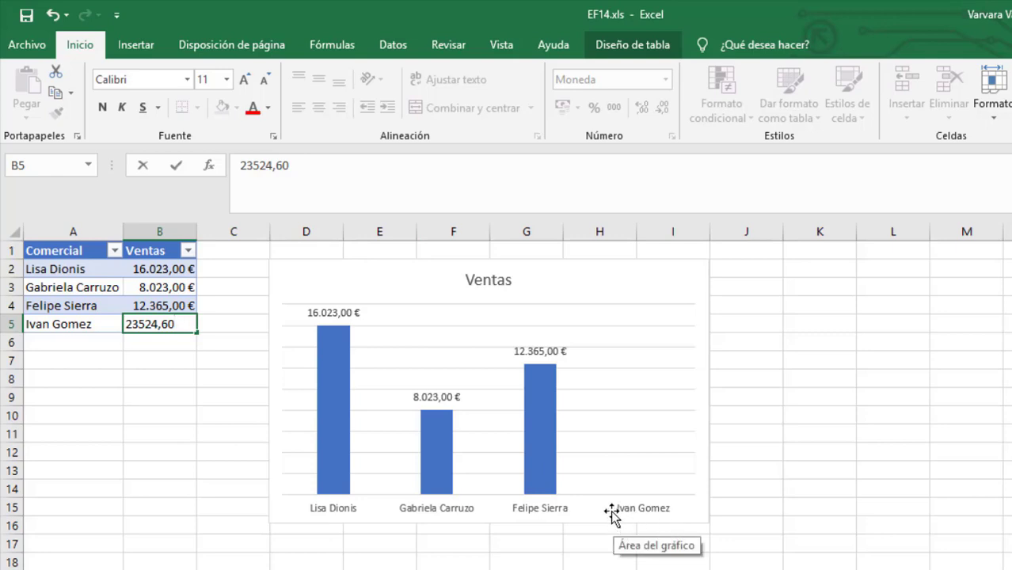
pyautogui.press('Return')
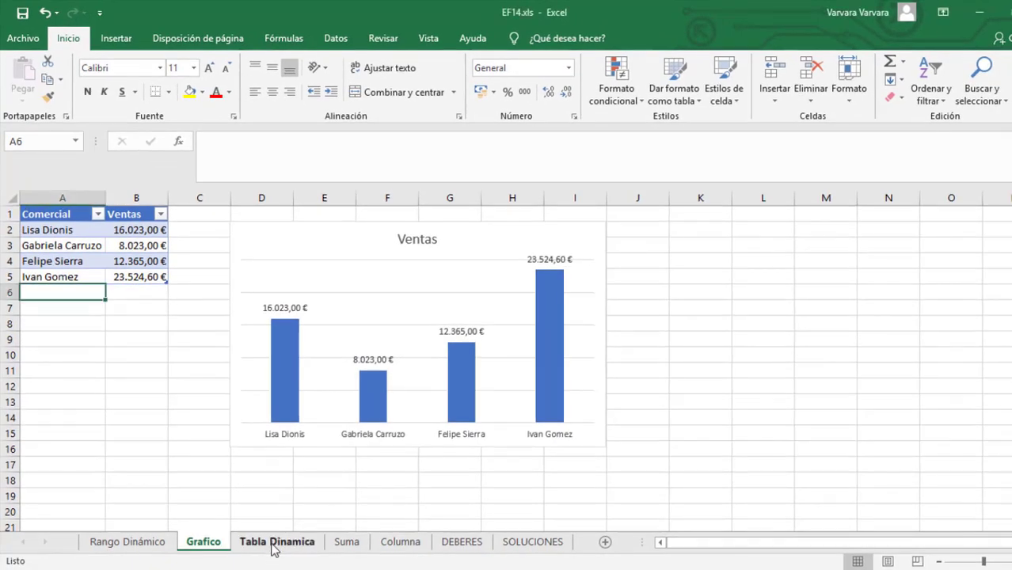
# Step: On the Tabla Dinamica sheet, format the A1:C19 sales data as a table with headers
pyautogui.click(274, 545)
pyautogui.moveTo(36, 213); pyautogui.dragTo(233, 495)
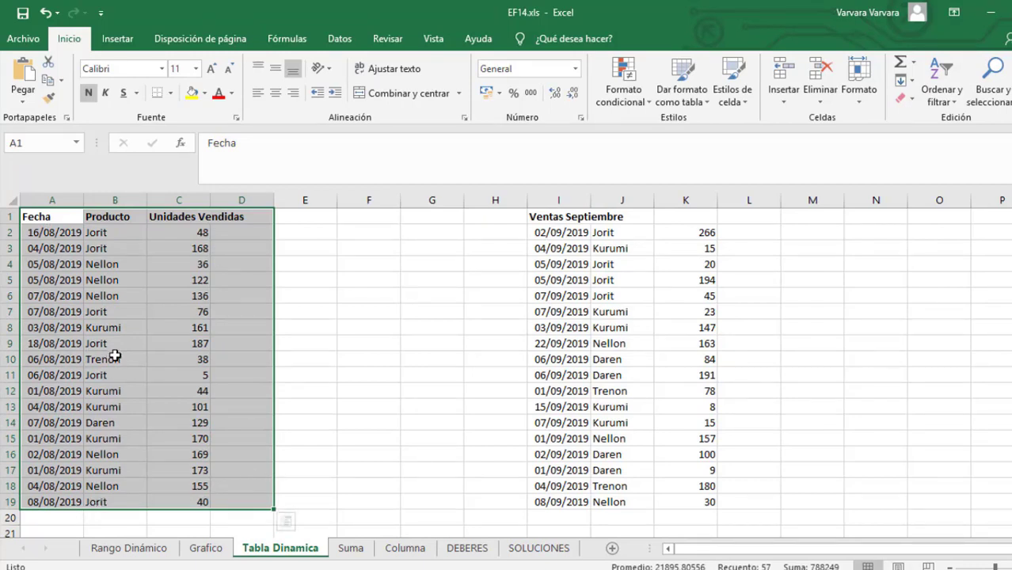
pyautogui.click(121, 312)
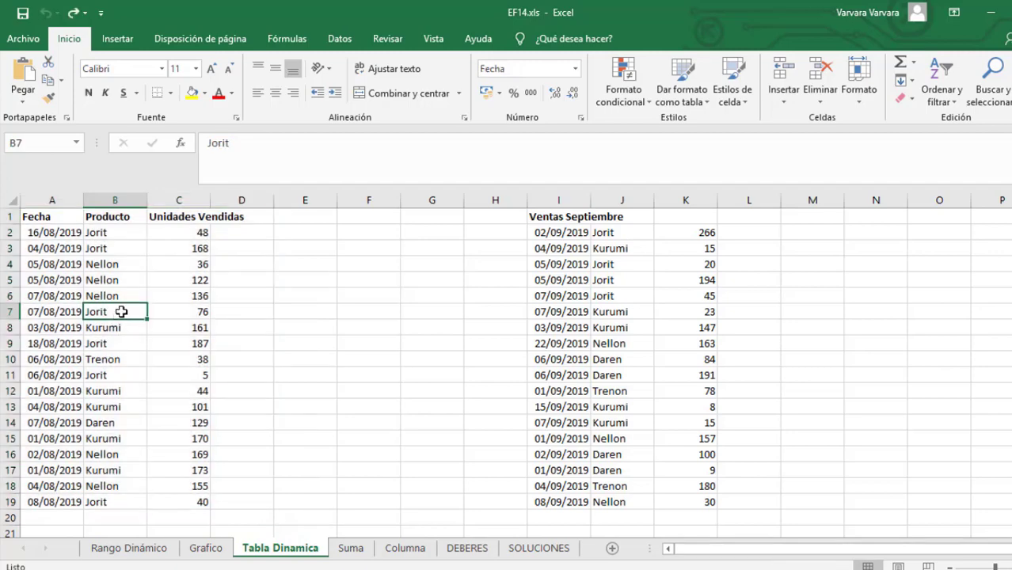
pyautogui.hotkey('ctrl', 't')
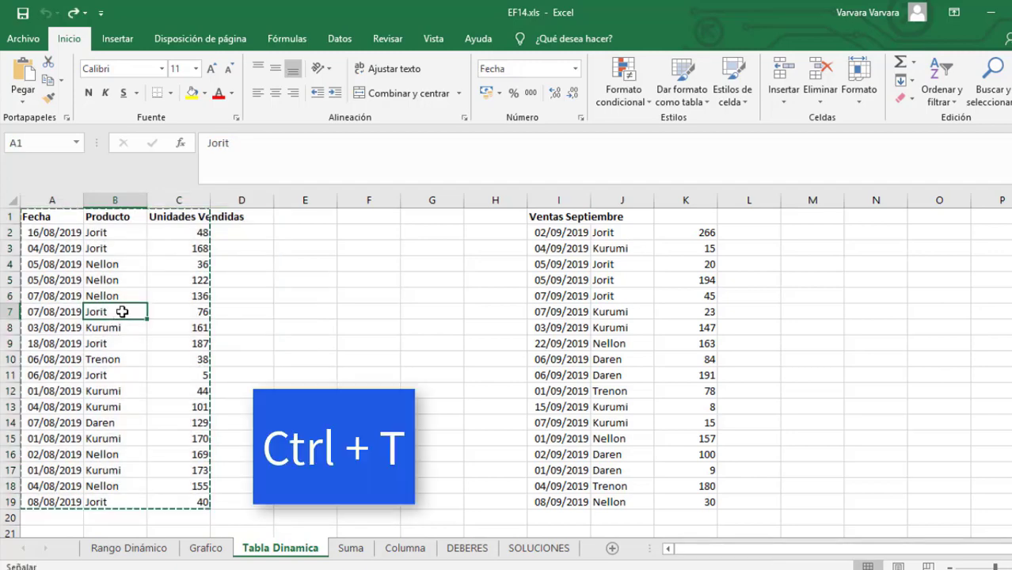
pyautogui.press('Return')
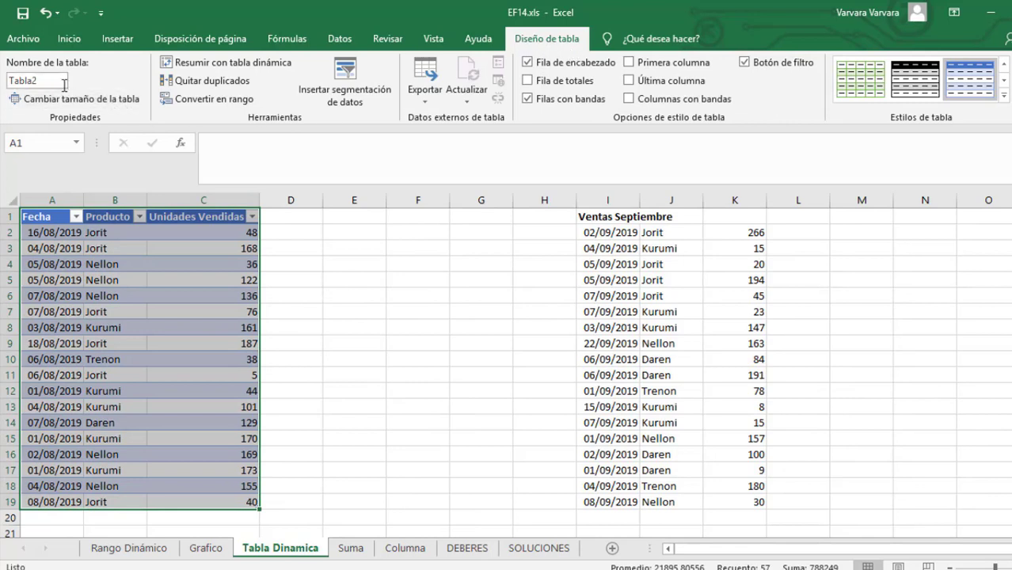
# Step: Rename the new table from Tabla2 to DesgloseVentas
pyautogui.moveTo(9, 80); pyautogui.dragTo(55, 82)
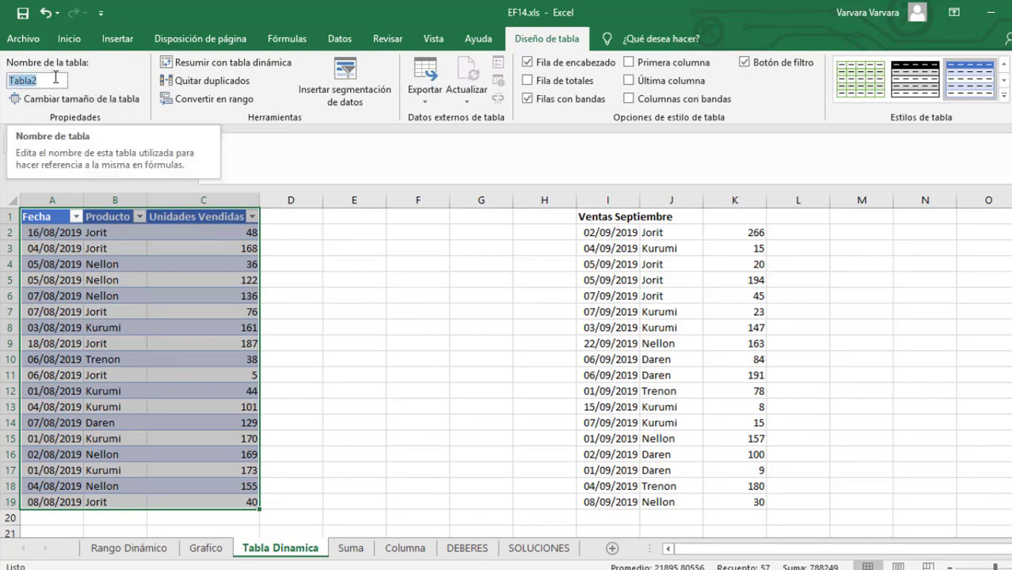
pyautogui.press('BackSpace')
pyautogui.write('DesgloseV')
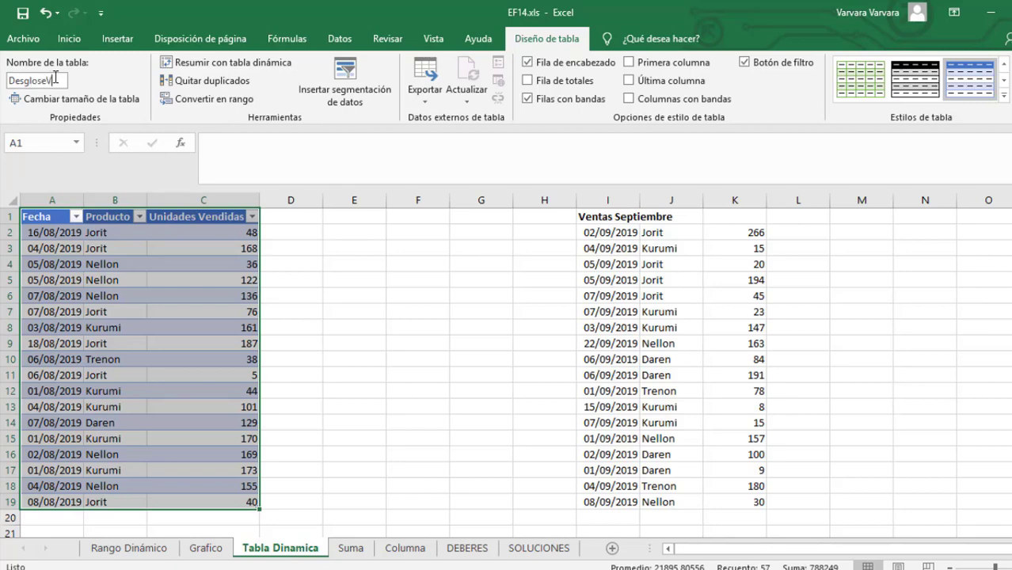
pyautogui.write('entas')
pyautogui.press('Return')
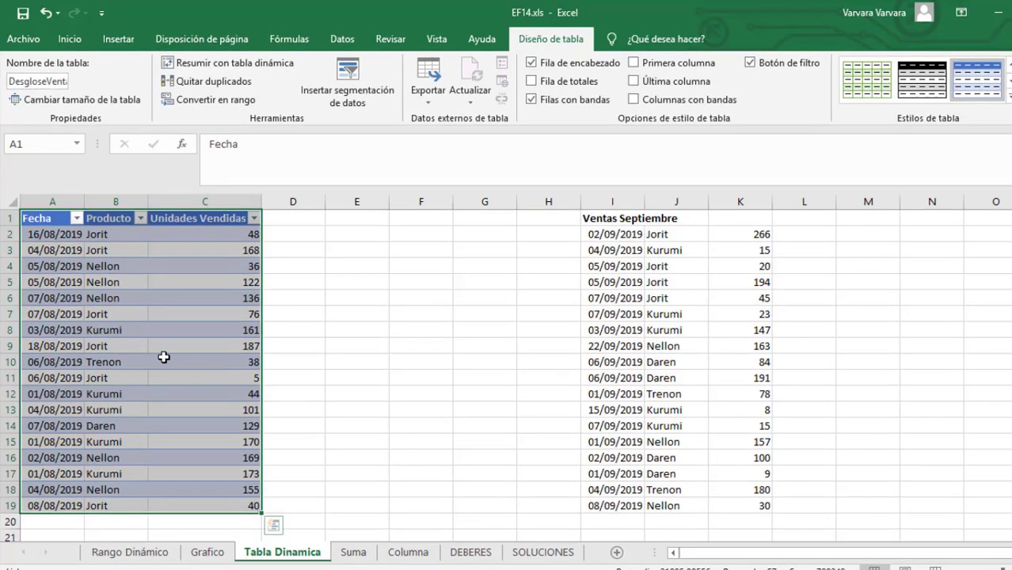
# Step: Insert a PivotTable from DesgloseVentas at cell E4 of the existing Tabla Dinamica sheet
pyautogui.click(130, 309)
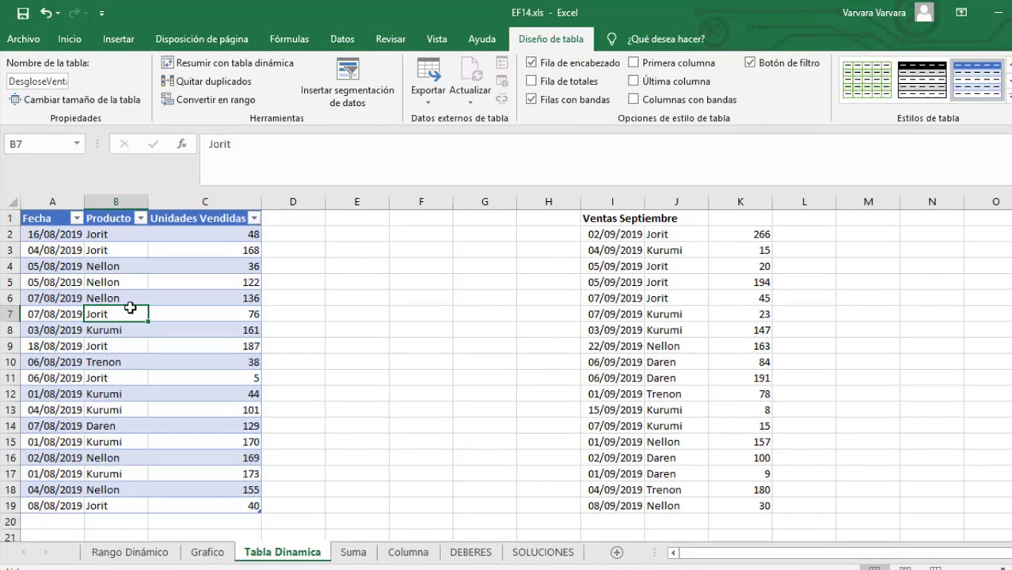
pyautogui.click(118, 40)
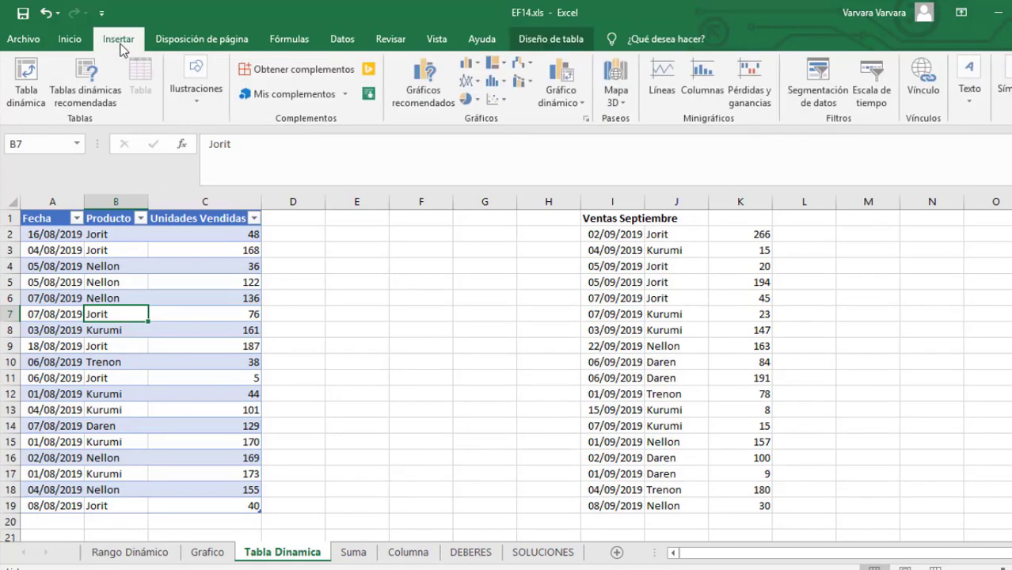
pyautogui.click(32, 103)
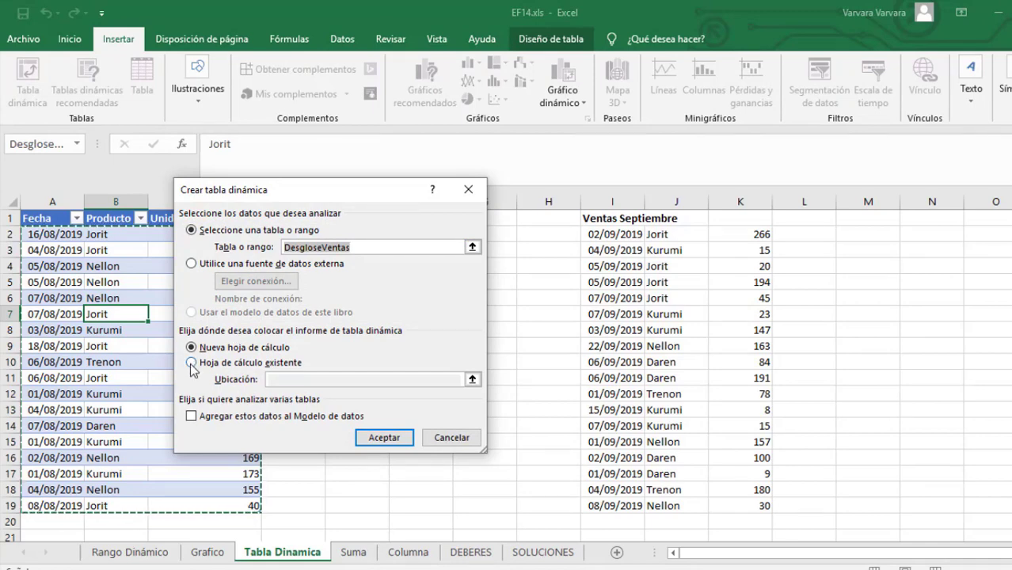
pyautogui.click(191, 362)
pyautogui.moveTo(338, 190); pyautogui.dragTo(584, 193)
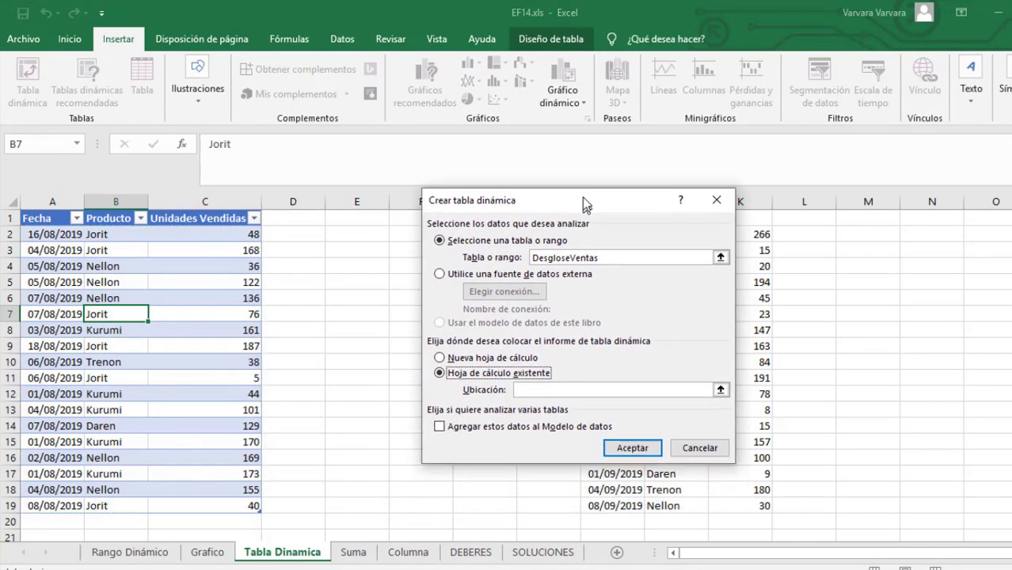
pyautogui.click(346, 267)
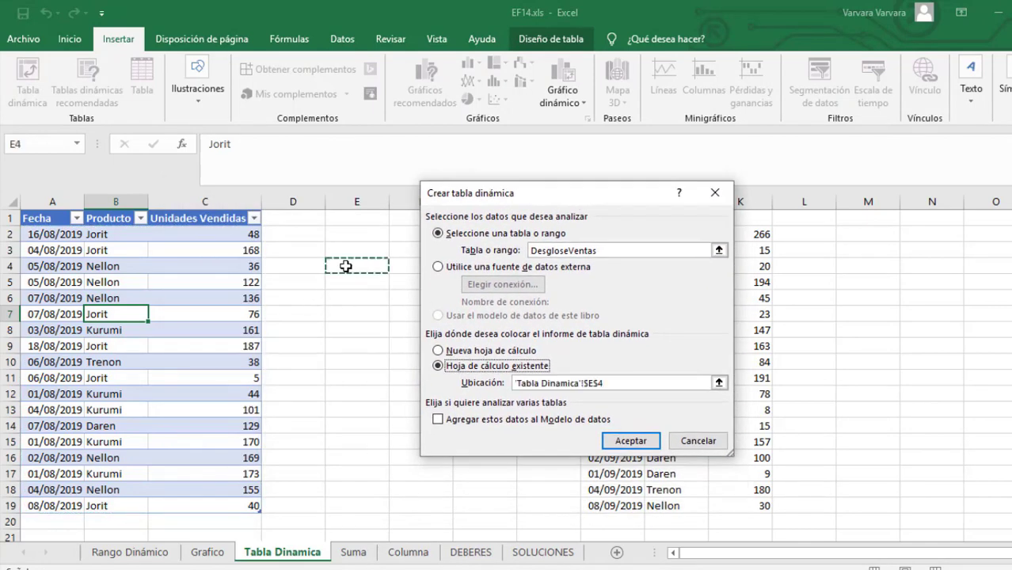
pyautogui.click(631, 442)
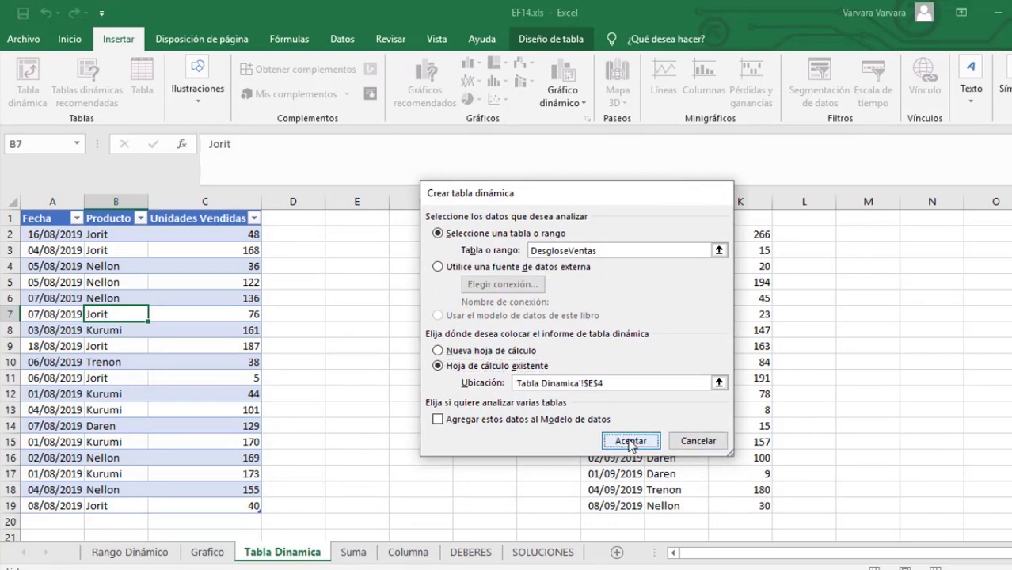
pyautogui.moveTo(766, 241); pyautogui.dragTo(688, 129)
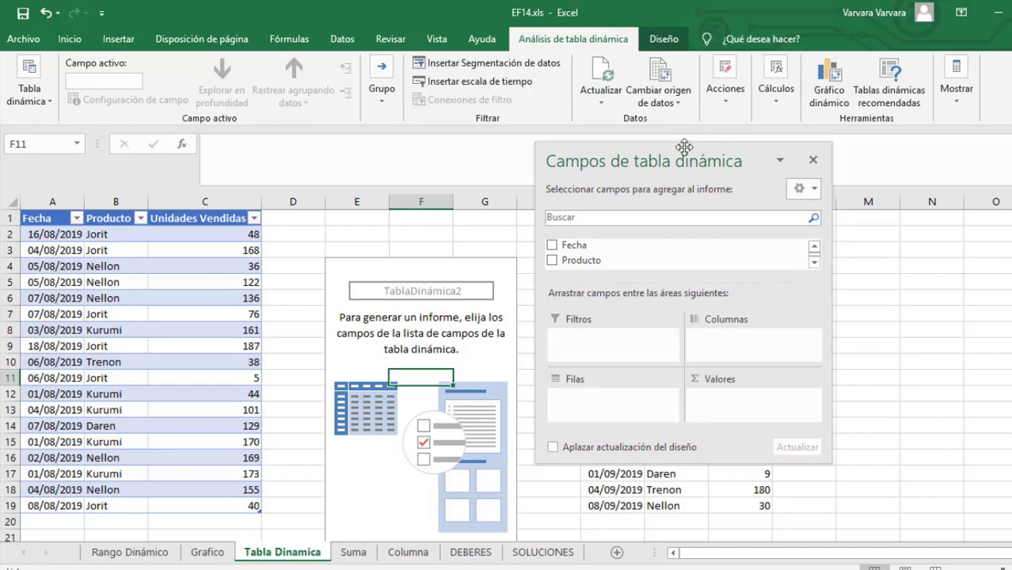
# Step: Put Producto in the pivot rows and sum Unidades Vendidas in values, totalling 1958
pyautogui.moveTo(581, 260); pyautogui.dragTo(629, 411)
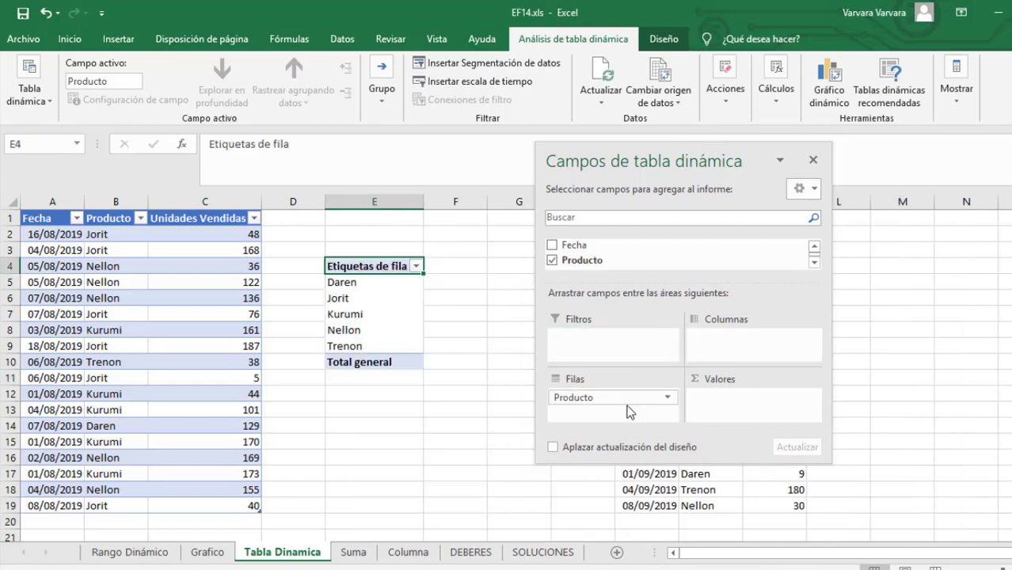
pyautogui.click(814, 262)
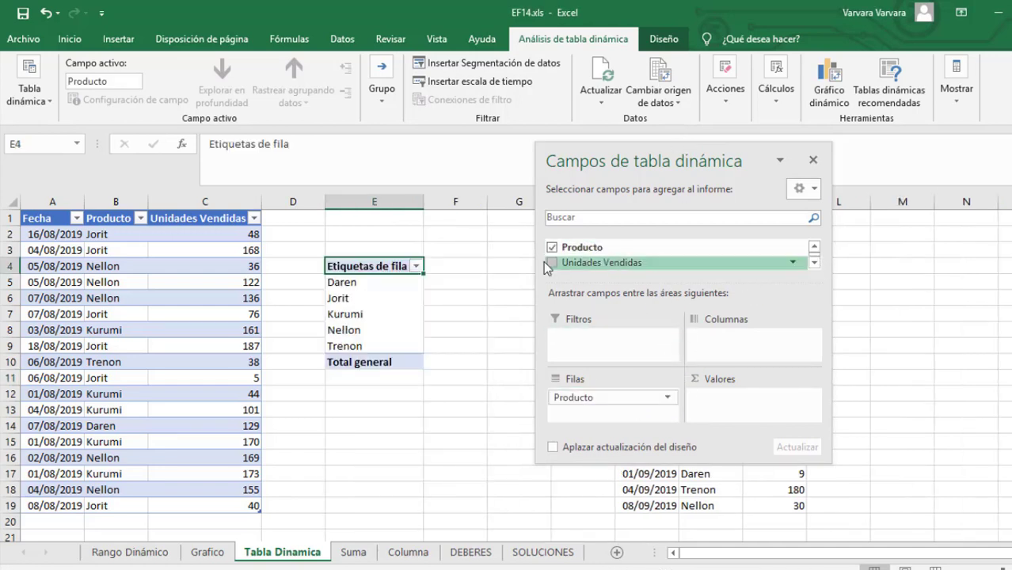
pyautogui.moveTo(582, 262); pyautogui.dragTo(758, 399)
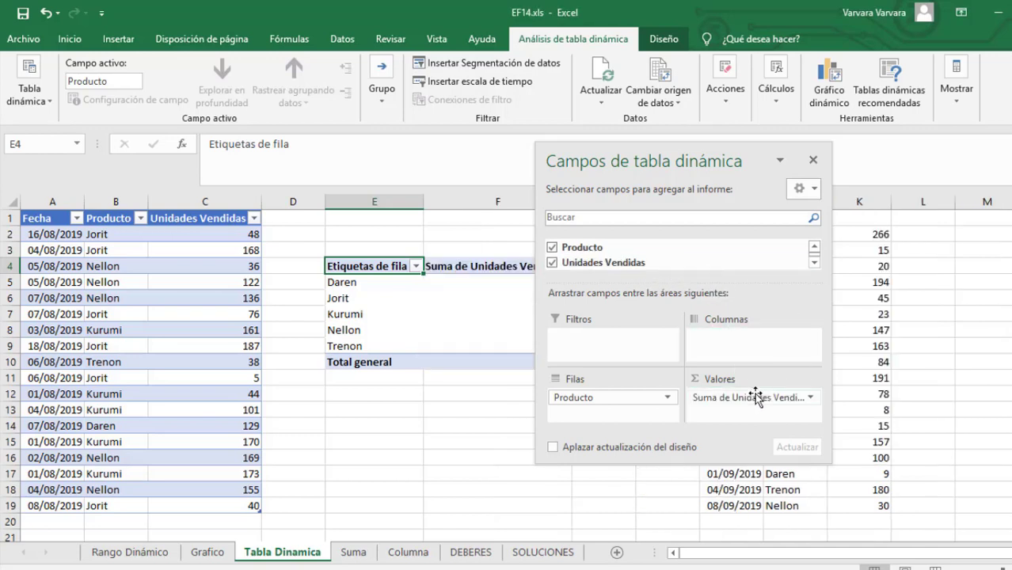
pyautogui.click(814, 161)
pyautogui.click(443, 284)
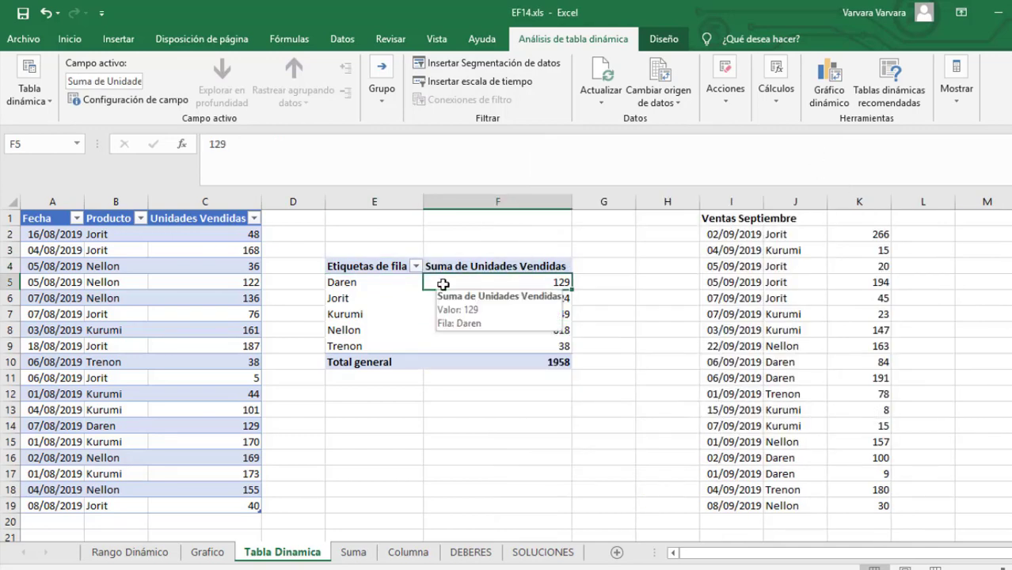
pyautogui.moveTo(448, 285); pyautogui.dragTo(473, 362)
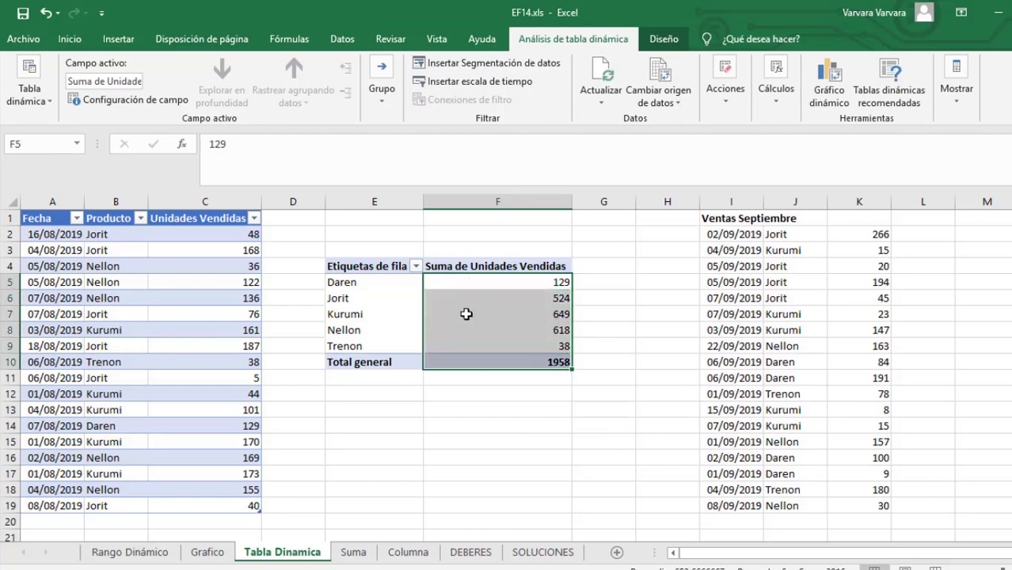
pyautogui.click(467, 298)
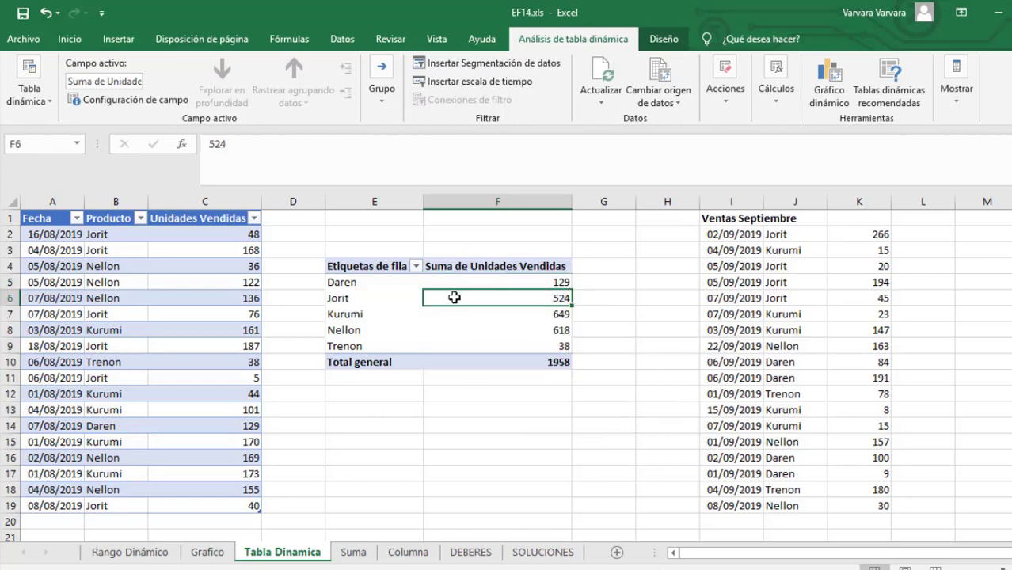
# Step: Format the pivot values as Número with 0 decimals and a thousands separator
pyautogui.rightClick(455, 299)
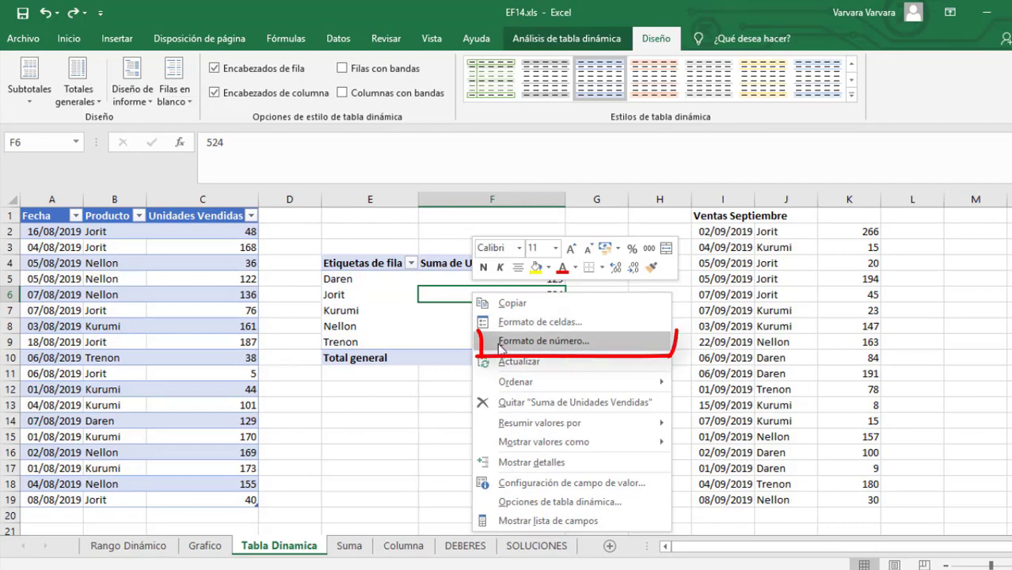
pyautogui.click(492, 347)
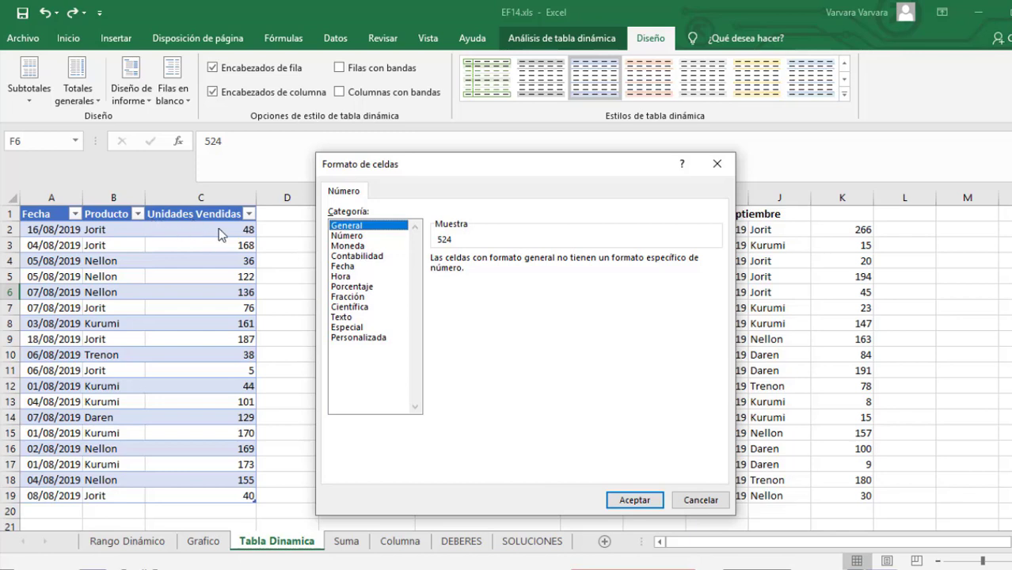
pyautogui.click(347, 236)
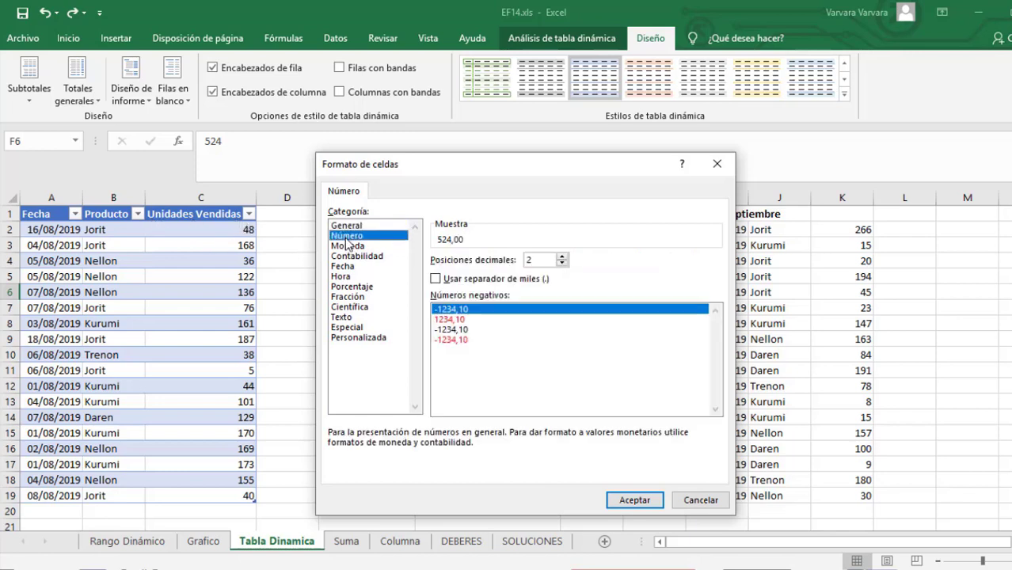
pyautogui.doubleClick(562, 263)
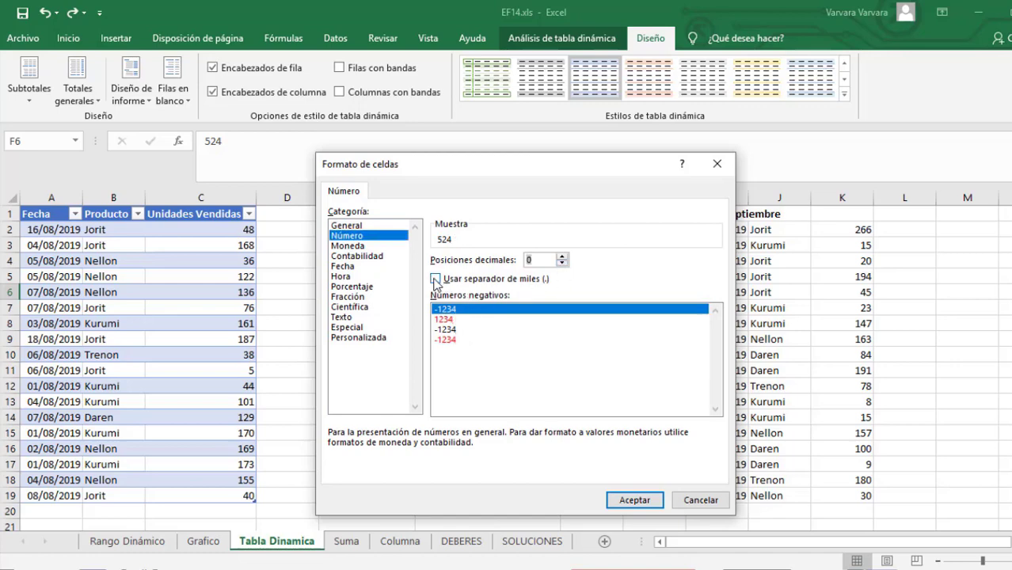
pyautogui.click(435, 278)
pyautogui.click(619, 499)
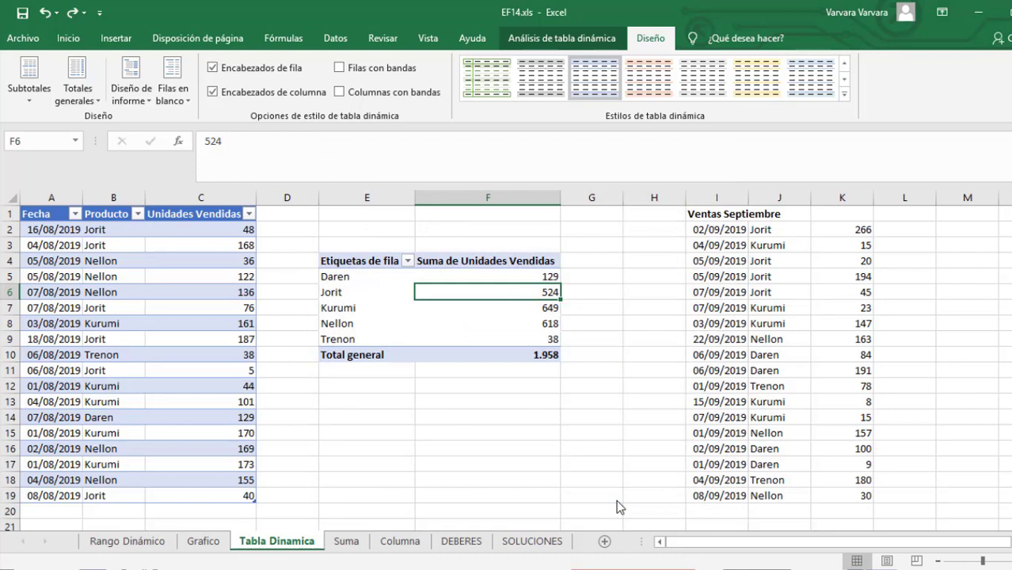
pyautogui.click(444, 358)
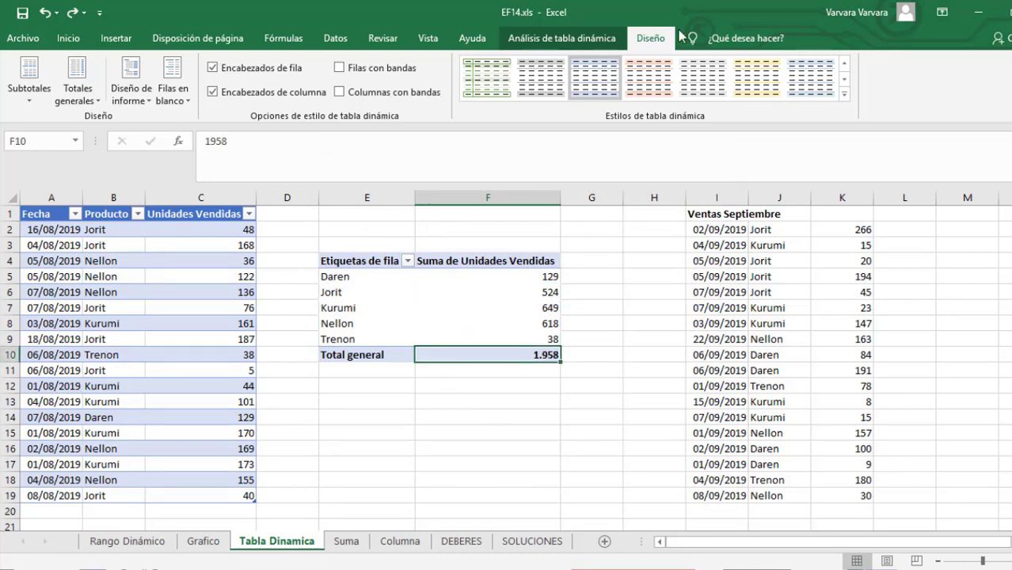
# Step: Show the pivot in tabular report layout so its row header reads Producto
pyautogui.click(132, 91)
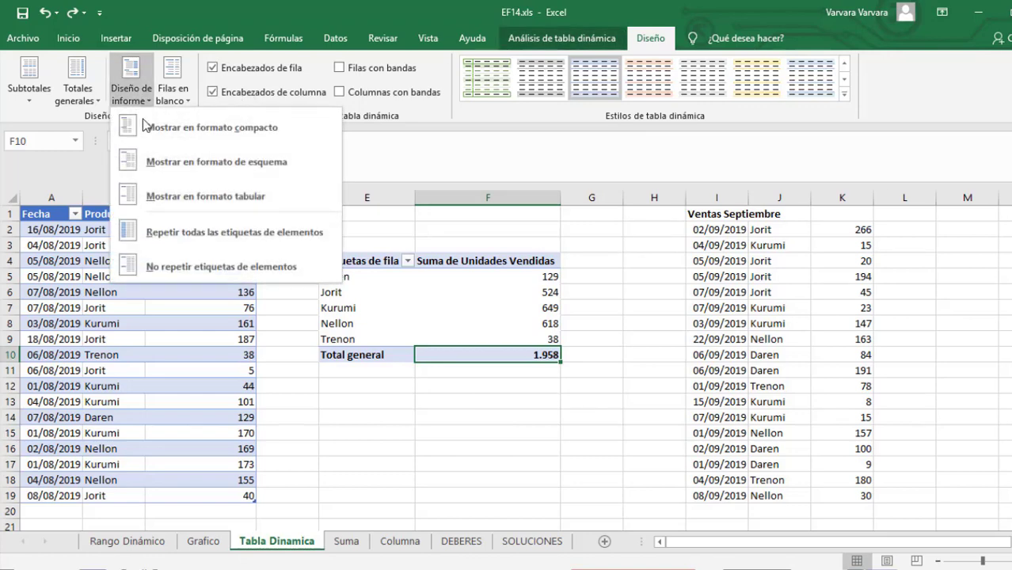
pyautogui.click(153, 203)
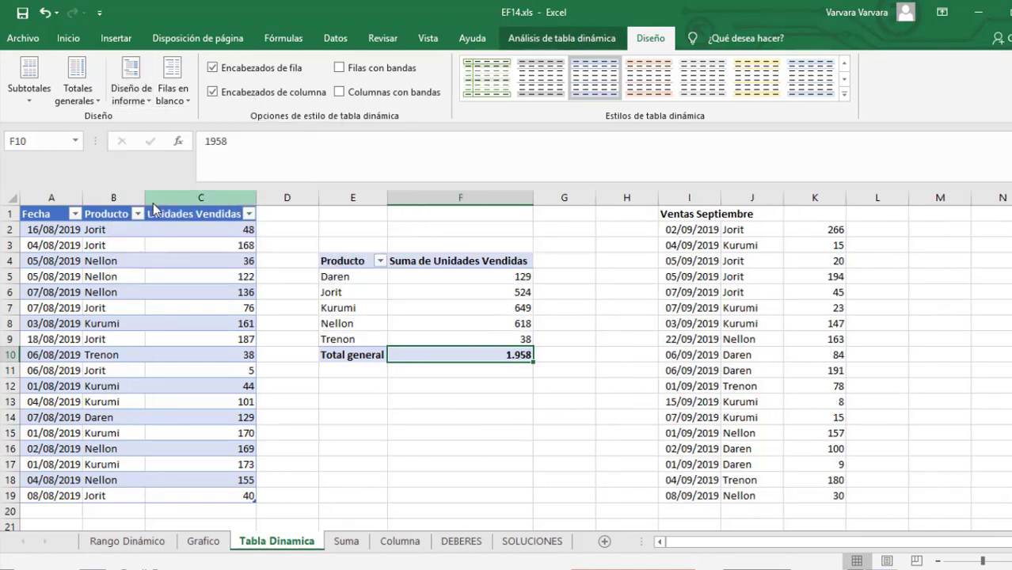
pyautogui.click(332, 262)
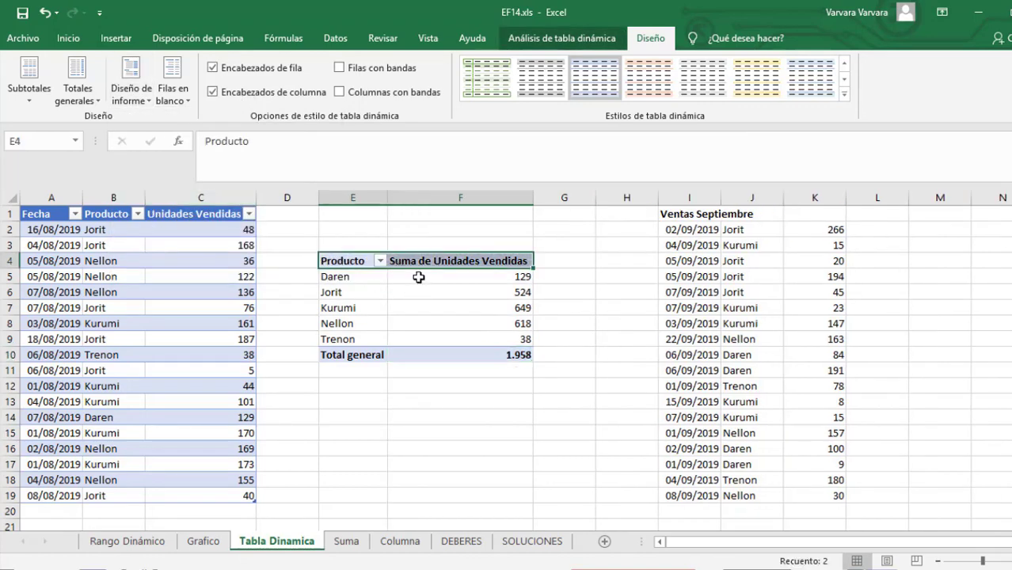
pyautogui.moveTo(485, 287)
pyautogui.moveTo(463, 339)
pyautogui.moveTo(69, 217); pyautogui.dragTo(191, 495)
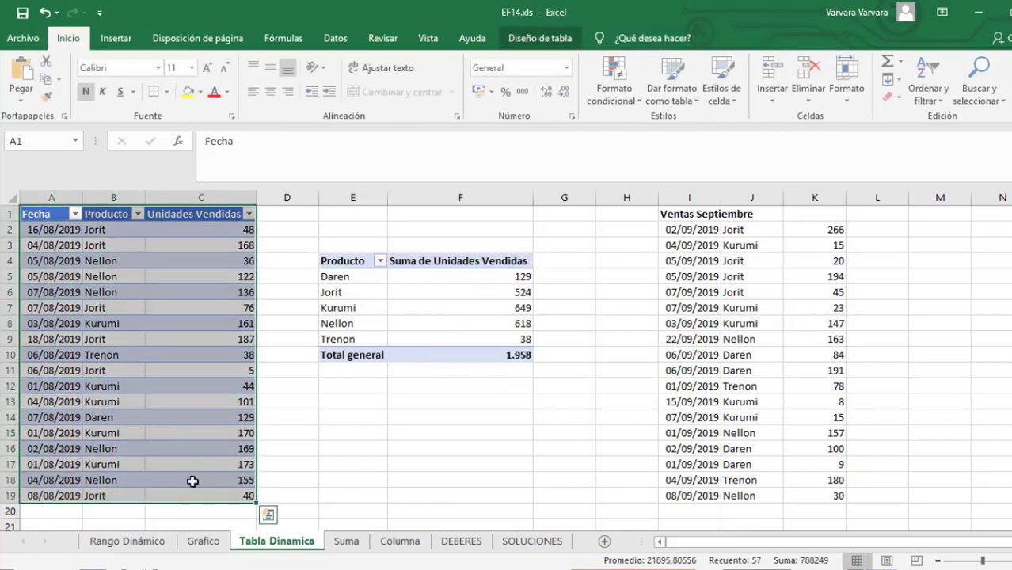
# Step: Copy the Ventas Septiembre rows starting at I2 and paste them below the sales table at A20
pyautogui.click(669, 229)
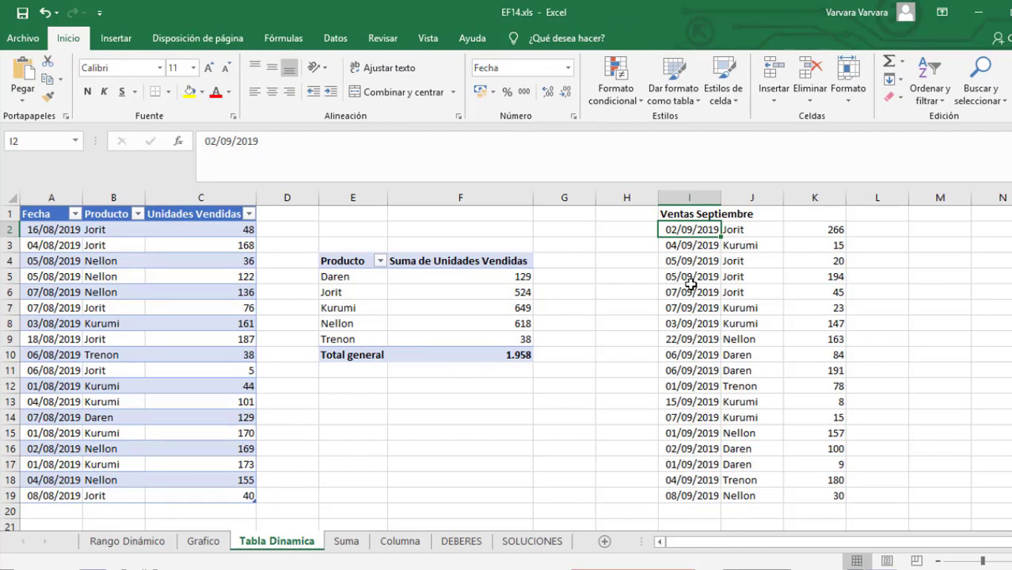
pyautogui.hotkey('ctrl', 'shift', 'Right')
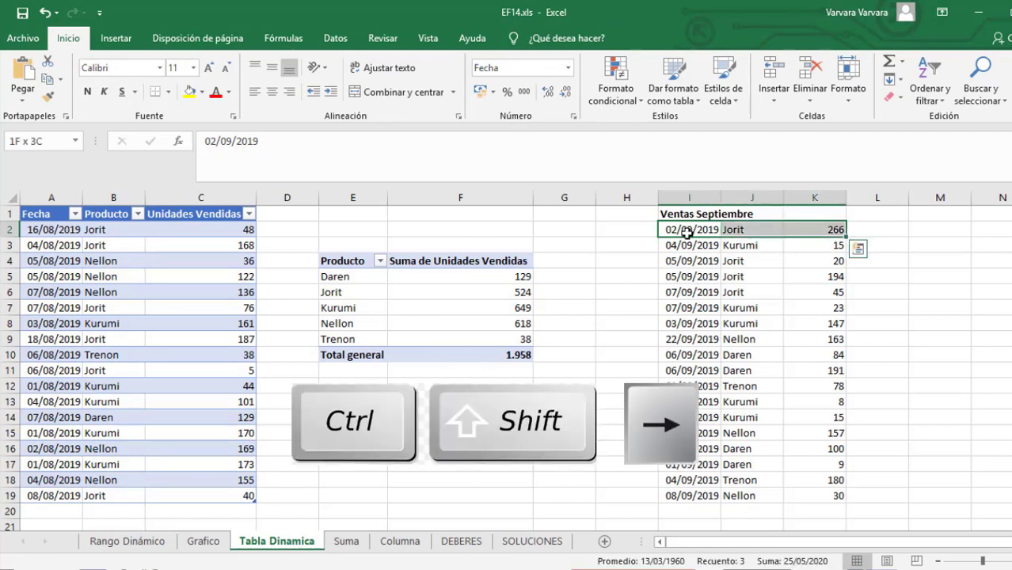
pyautogui.hotkey('ctrl', 'shift', 'Down')
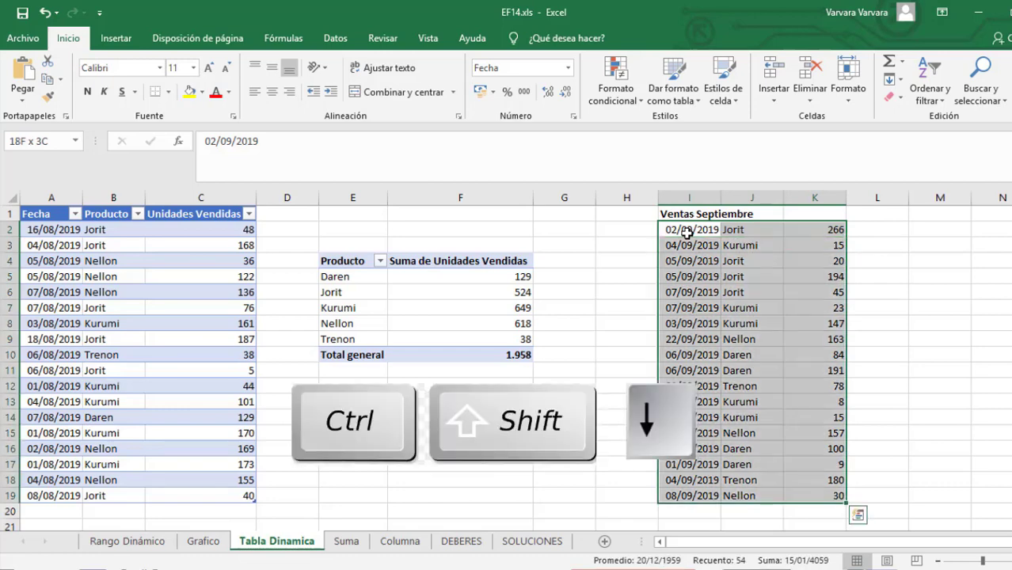
pyautogui.hotkey('ctrl', 'c')
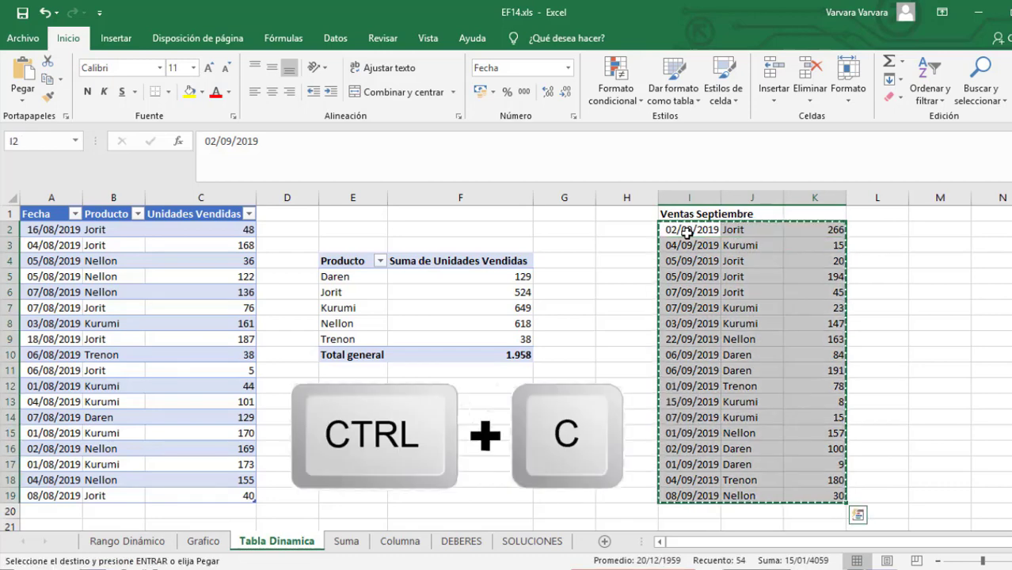
pyautogui.click(64, 513)
pyautogui.hotkey('ctrl', 'v')
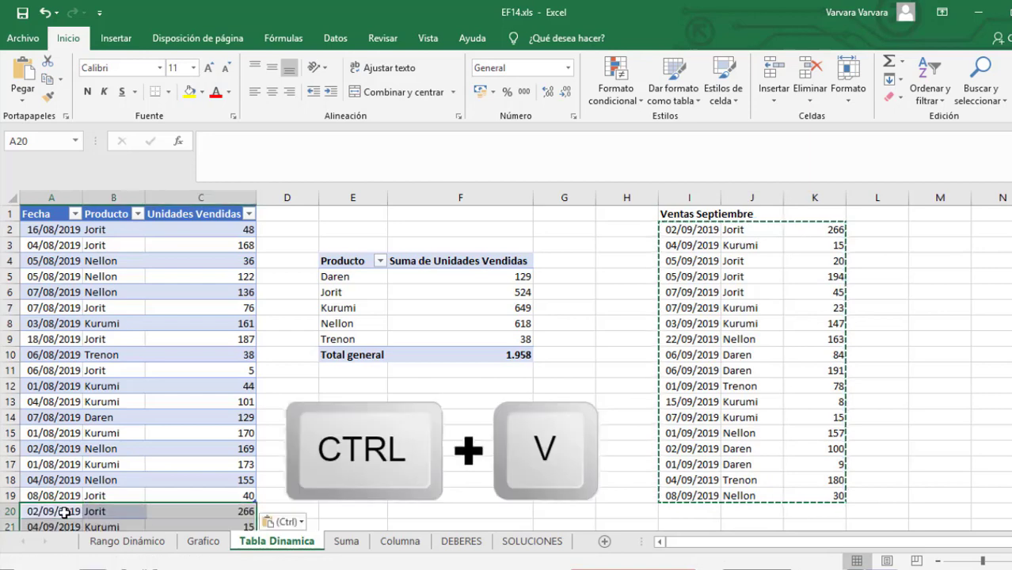
pyautogui.scroll(-5, 162, 486)
pyautogui.click(286, 432)
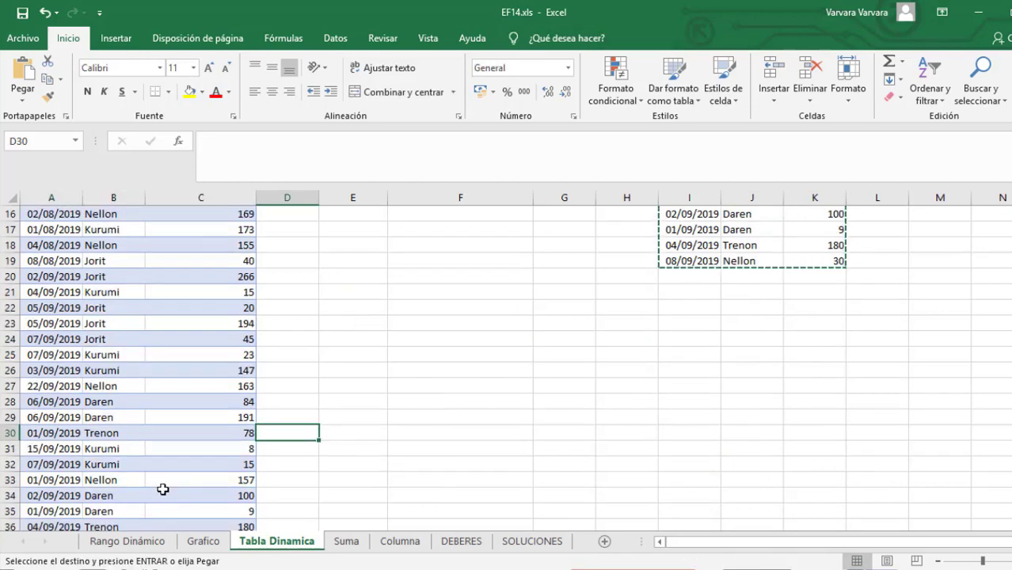
# Step: Refresh the pivot table so its grand total becomes 3.683, with Jorit at 1.049
pyautogui.scroll(2, 163, 489)
pyautogui.scroll(1, 163, 490)
pyautogui.scroll(2, 163, 490)
pyautogui.scroll(1, 162, 489)
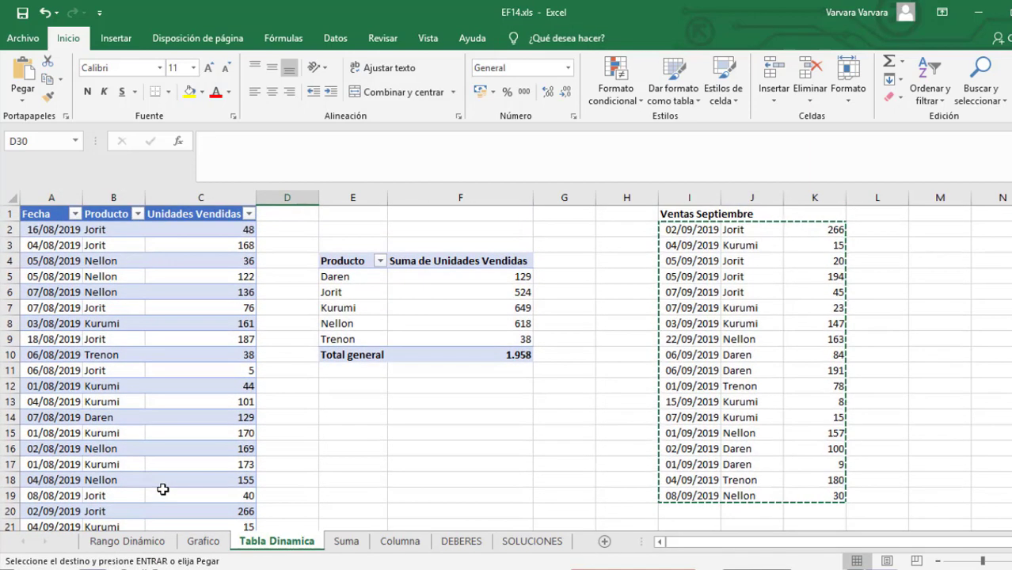
pyautogui.click(374, 308)
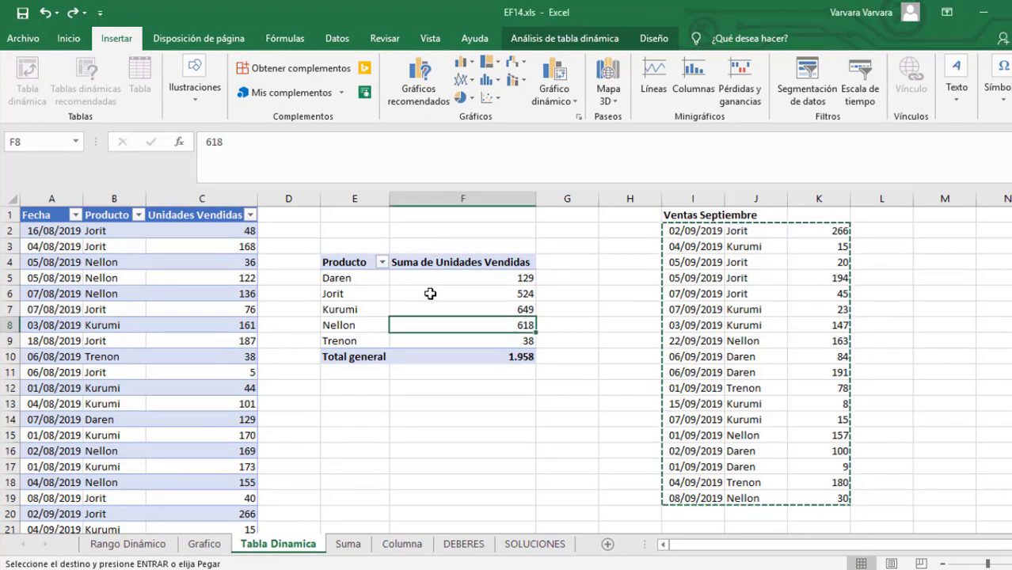
pyautogui.rightClick(430, 326)
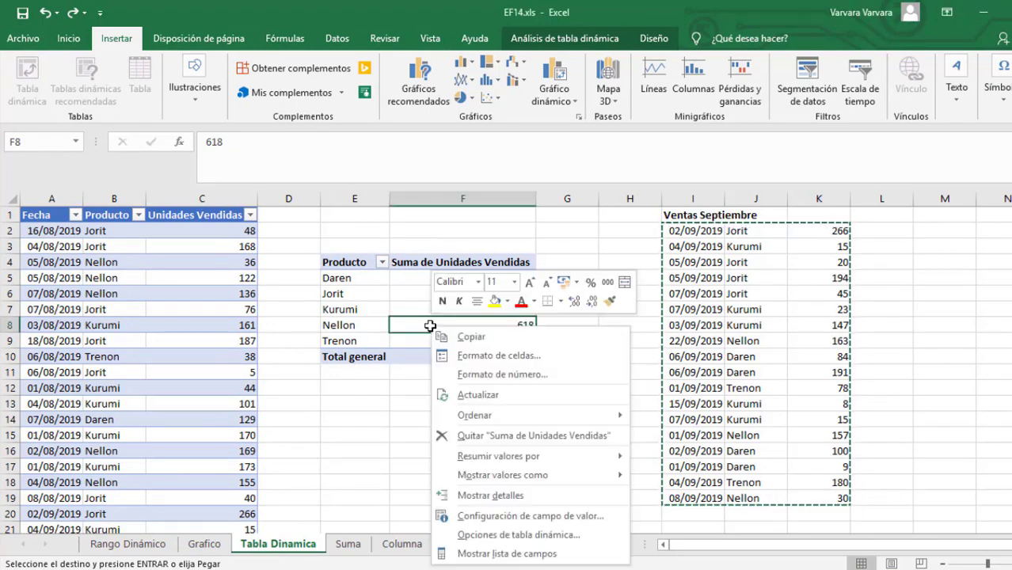
pyautogui.click(467, 396)
pyautogui.moveTo(427, 279); pyautogui.dragTo(434, 340)
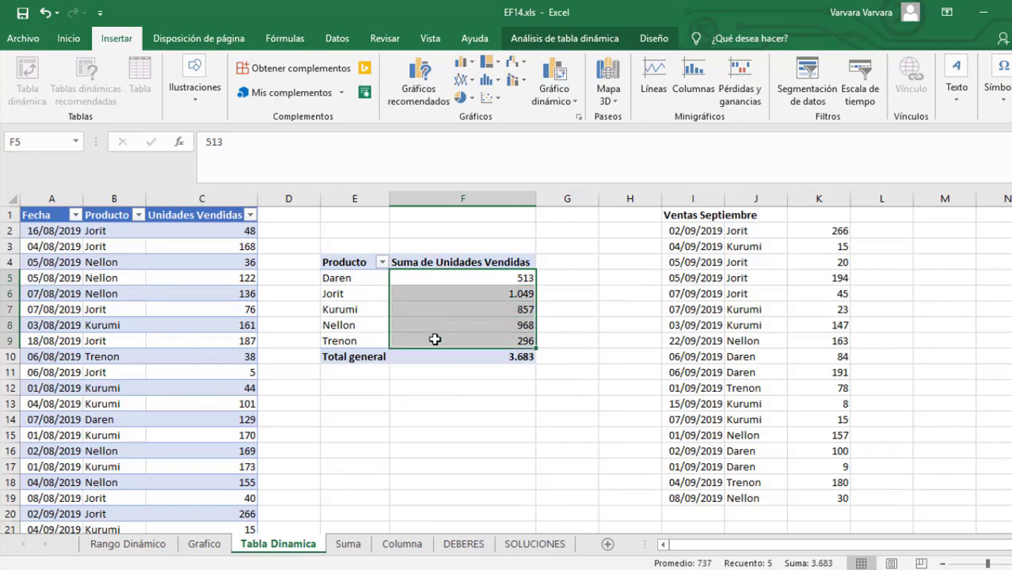
# Step: Sort pivot products by units largest to smallest, Jorit 1.049 first and Trenon 296 last
pyautogui.click(407, 292)
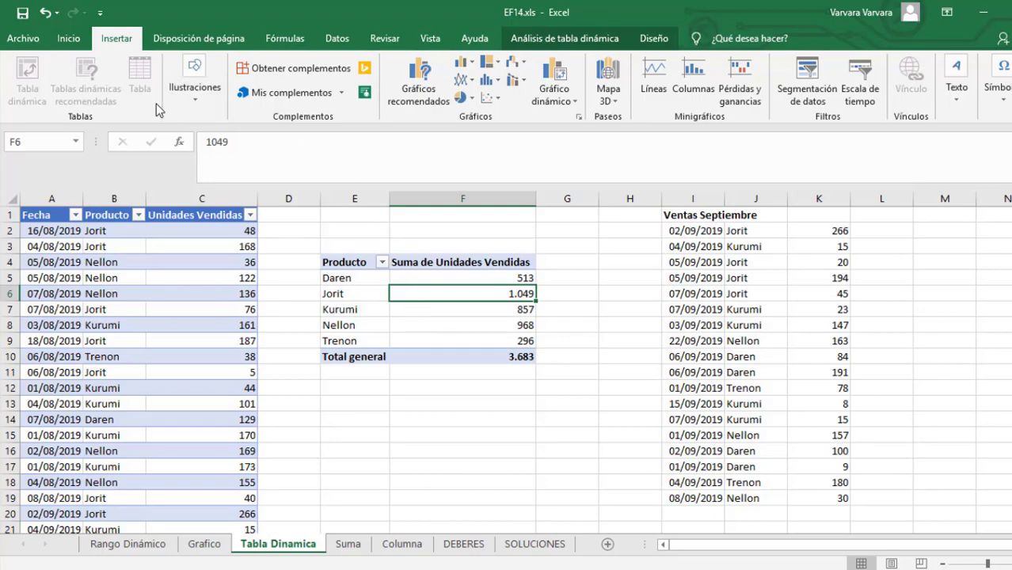
pyautogui.click(66, 39)
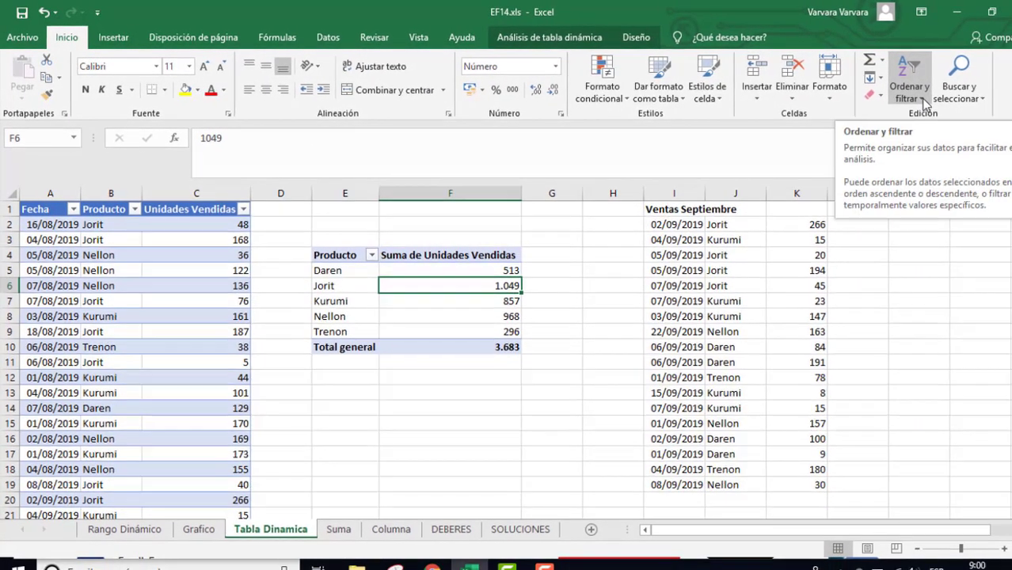
pyautogui.click(942, 99)
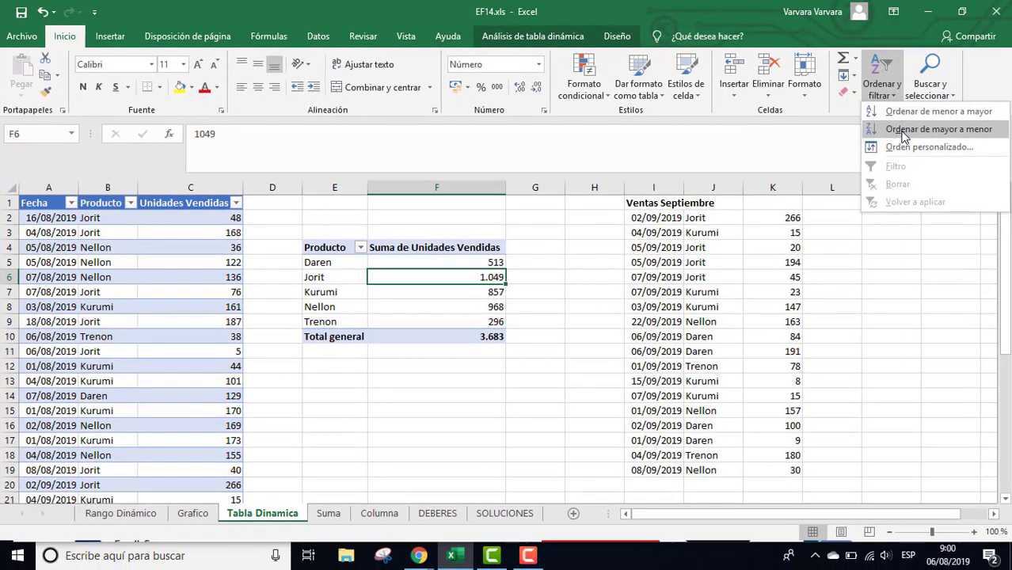
pyautogui.click(919, 131)
pyautogui.click(311, 265)
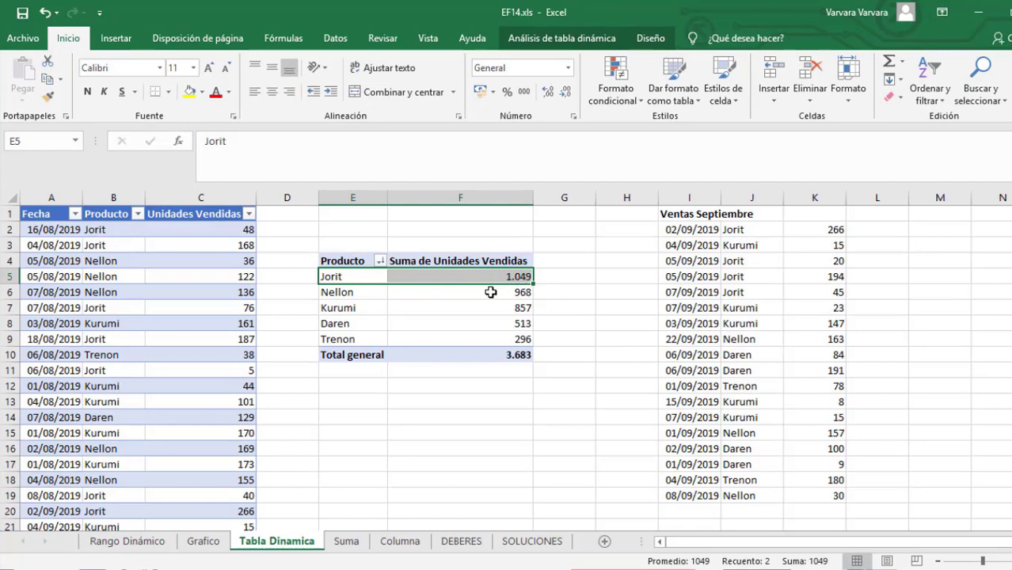
pyautogui.click(333, 338)
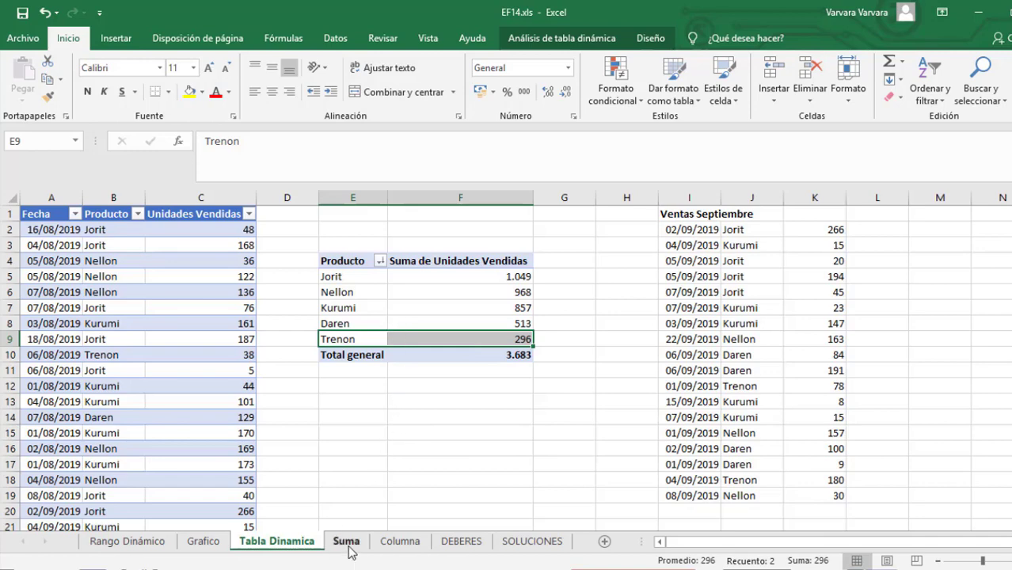
# Step: On the Suma sheet, inspect the sales data extending down to row 634
pyautogui.click(348, 546)
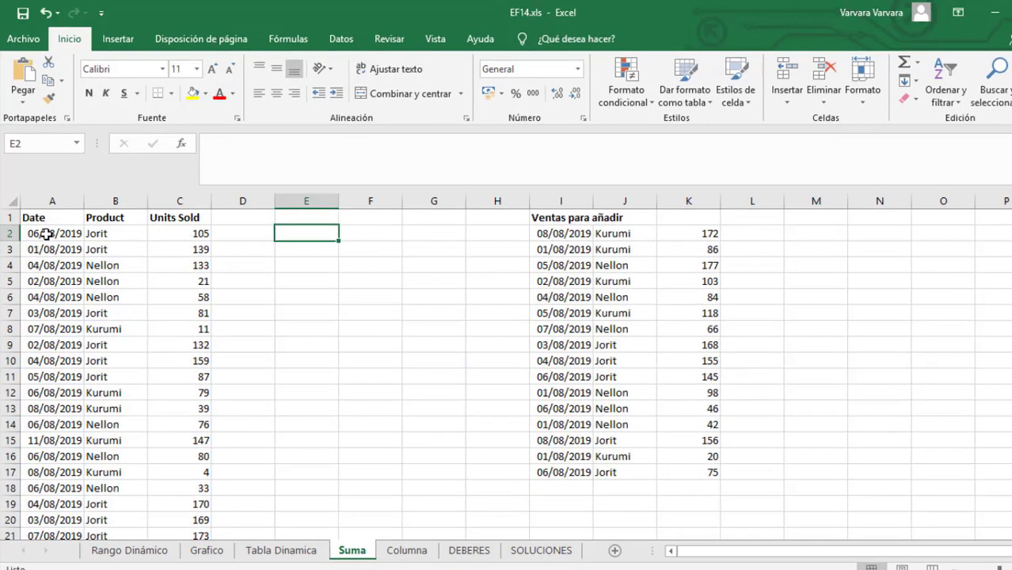
pyautogui.click(49, 214)
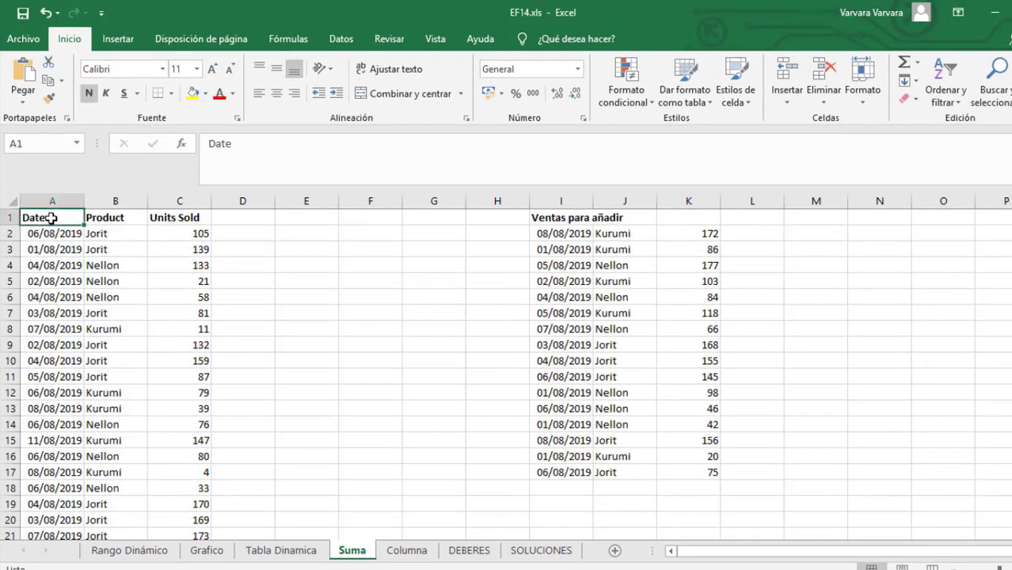
pyautogui.hotkey('ctrl', 'Down')
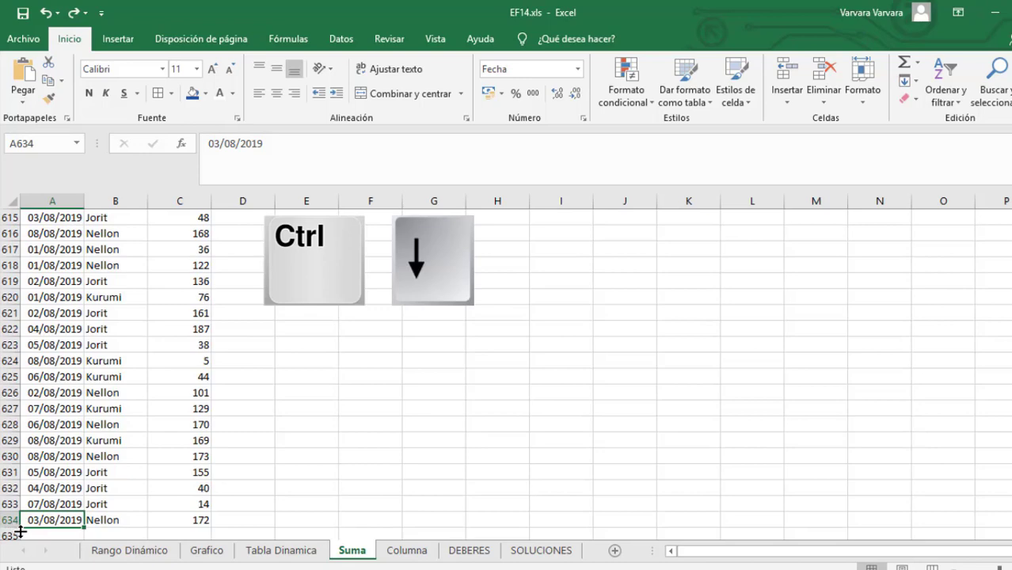
pyautogui.hotkey('ctrl', 'Up')
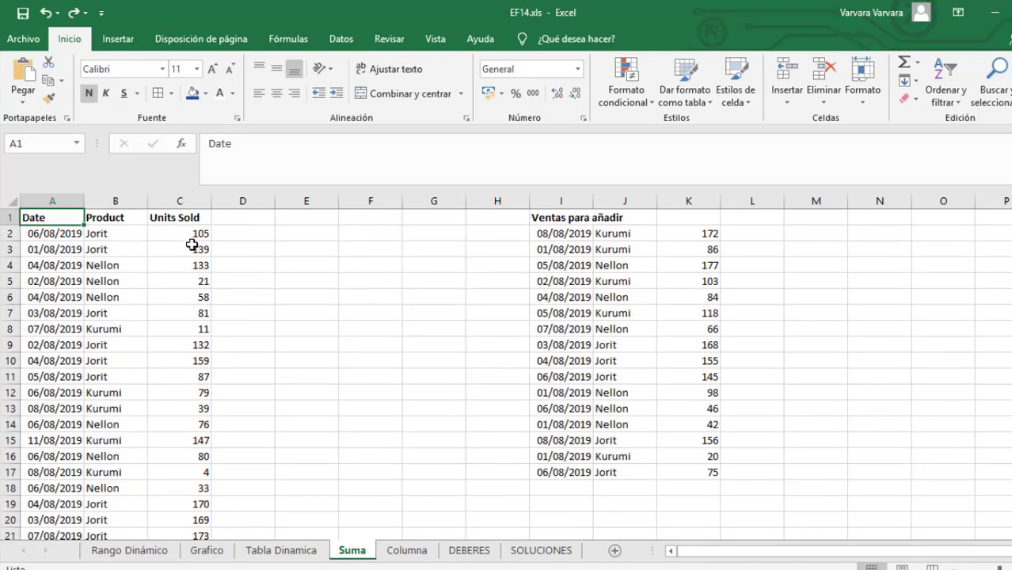
pyautogui.moveTo(186, 218); pyautogui.dragTo(191, 529)
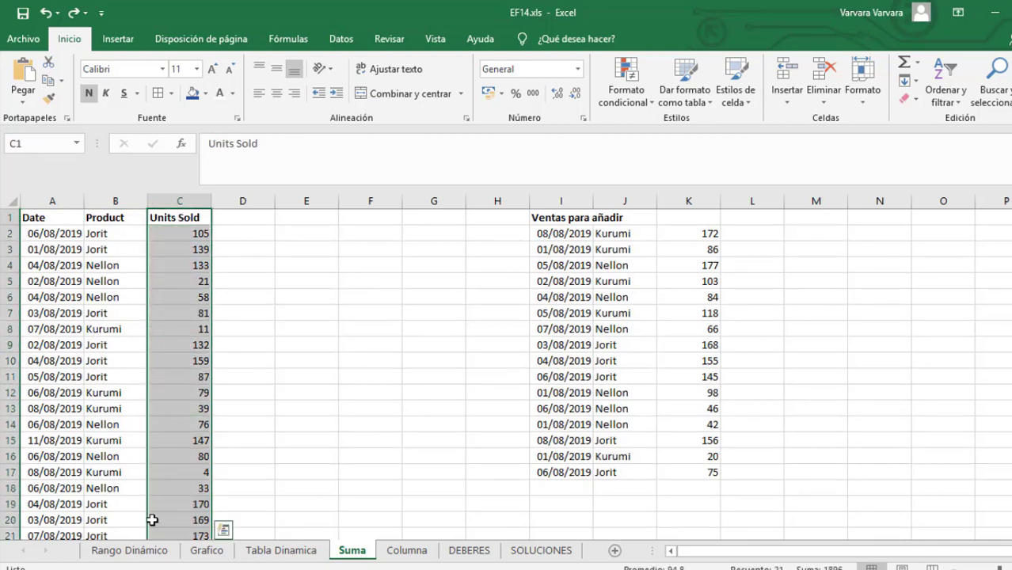
# Step: Enter the headings Total, Min and Max in E2:G2
pyautogui.click(309, 228)
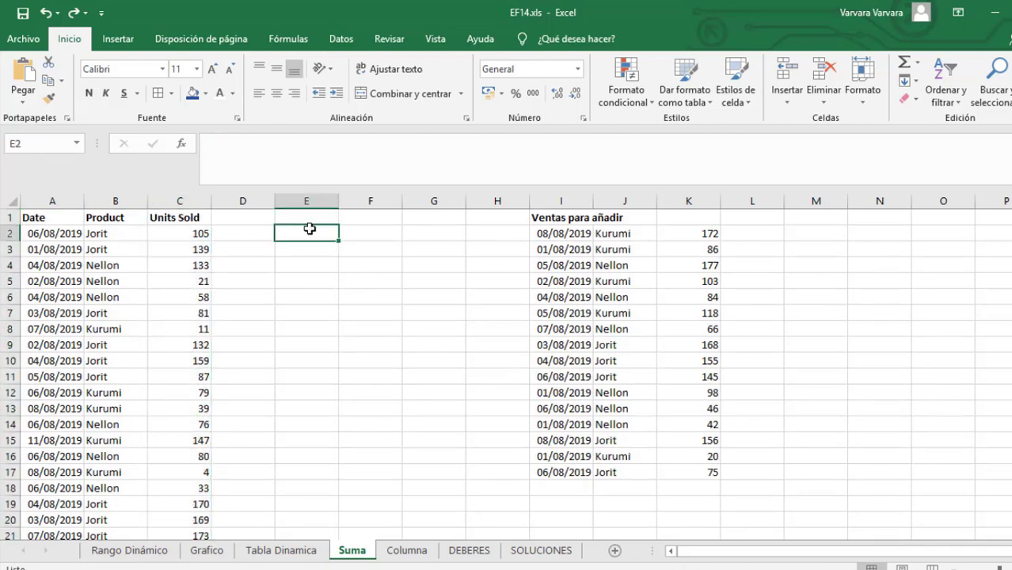
pyautogui.write('Total')
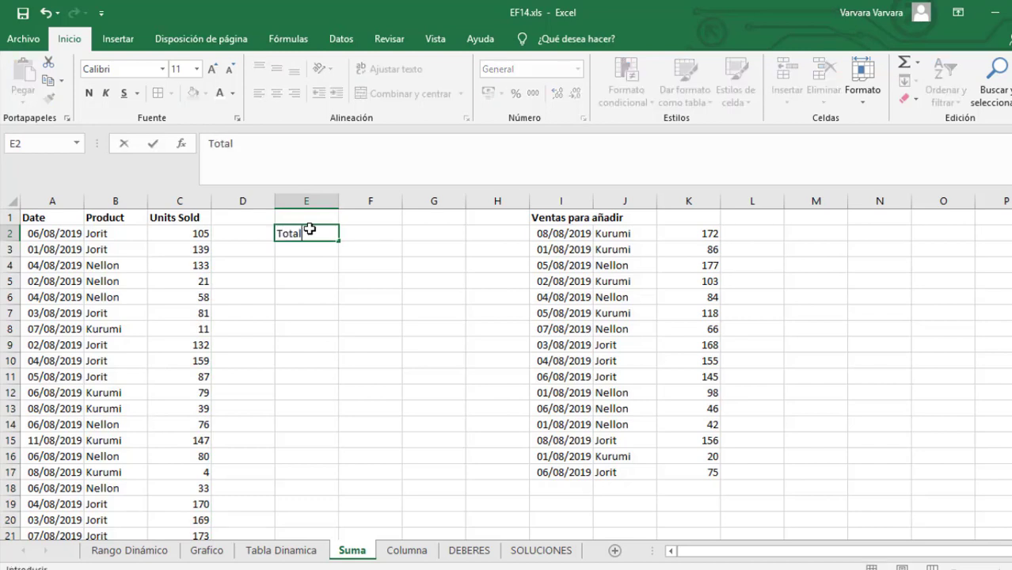
pyautogui.press('Tab')
pyautogui.write('Min')
pyautogui.press('Tab')
pyautogui.write('M')
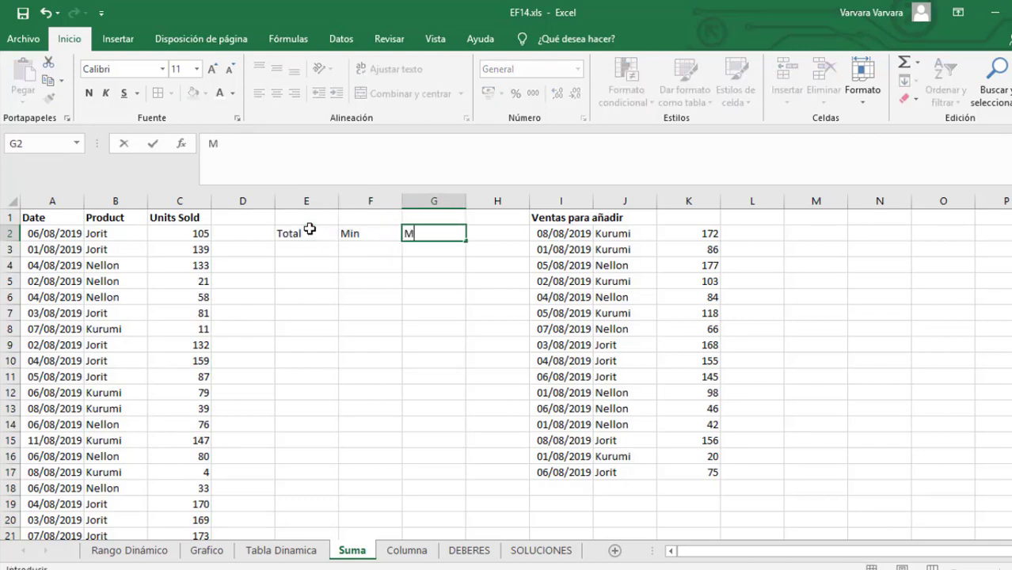
pyautogui.press('BackSpace')
pyautogui.press('BackSpace')
pyautogui.write('ax')
# Step: Add all borders to E2:G3 and make the E2:G2 headings bold white on dark blue
pyautogui.click(309, 228)
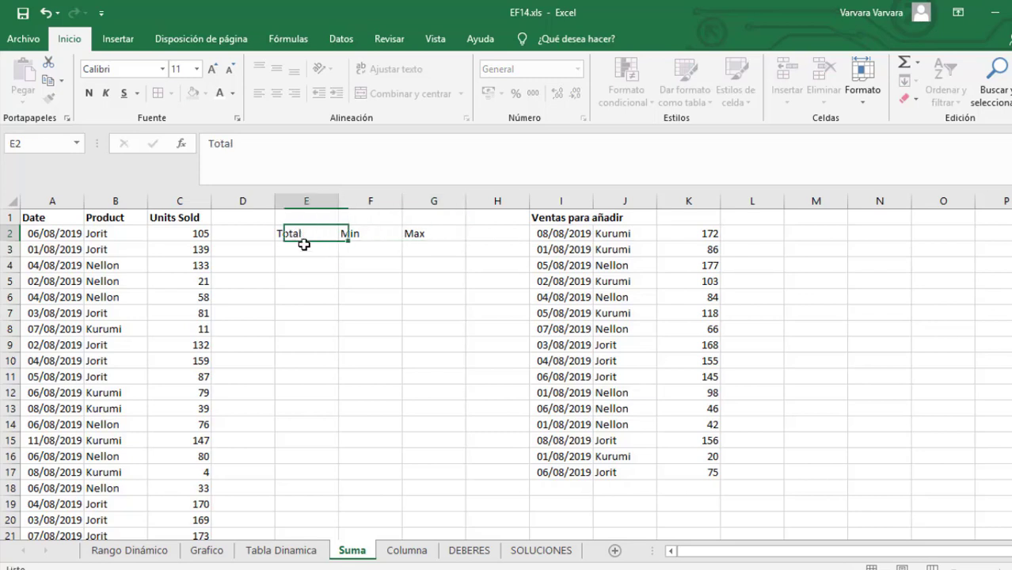
pyautogui.moveTo(308, 228); pyautogui.dragTo(425, 248)
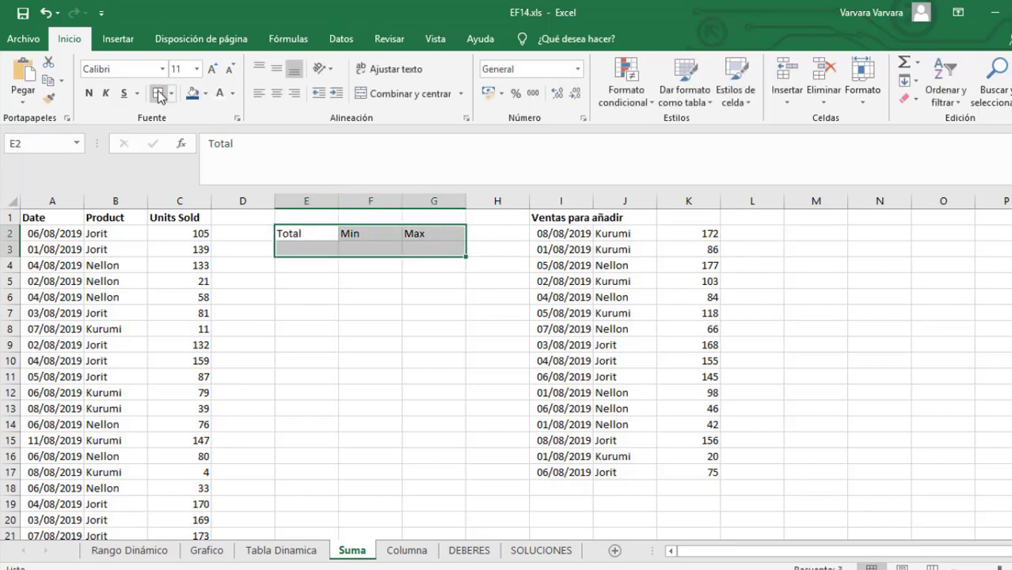
pyautogui.click(160, 94)
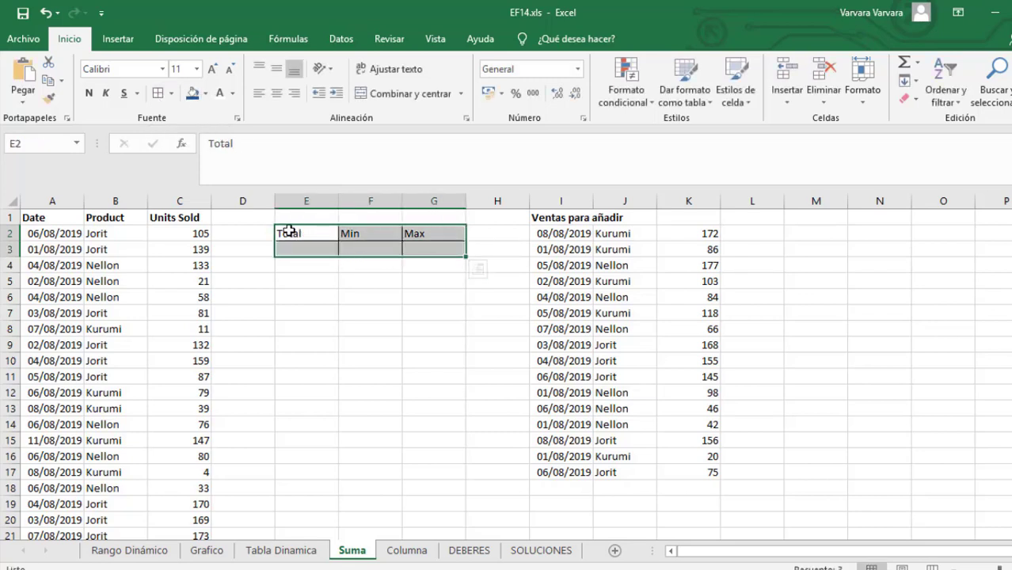
pyautogui.moveTo(289, 230); pyautogui.dragTo(422, 230)
pyautogui.click(192, 92)
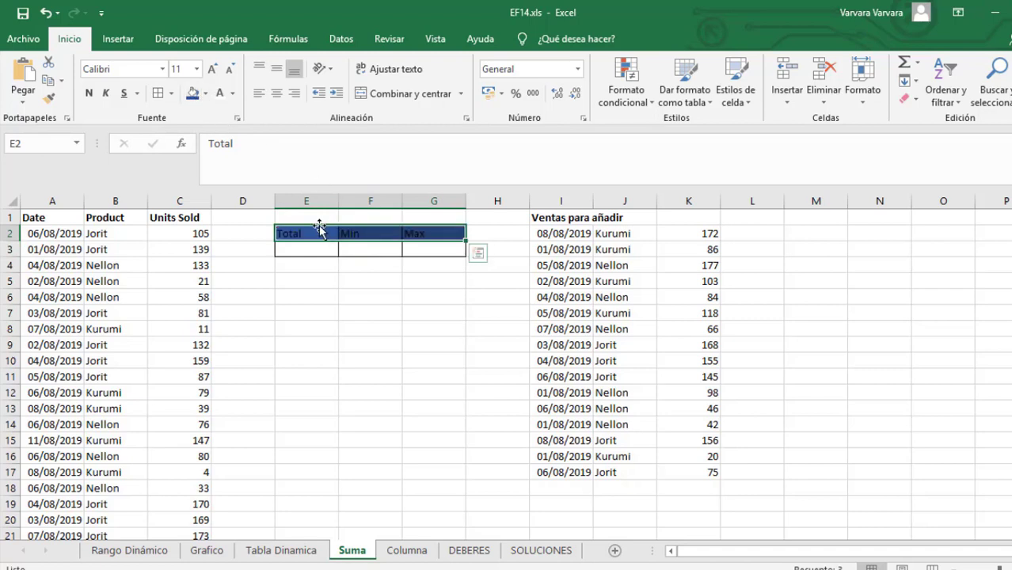
pyautogui.moveTo(312, 231); pyautogui.dragTo(429, 230)
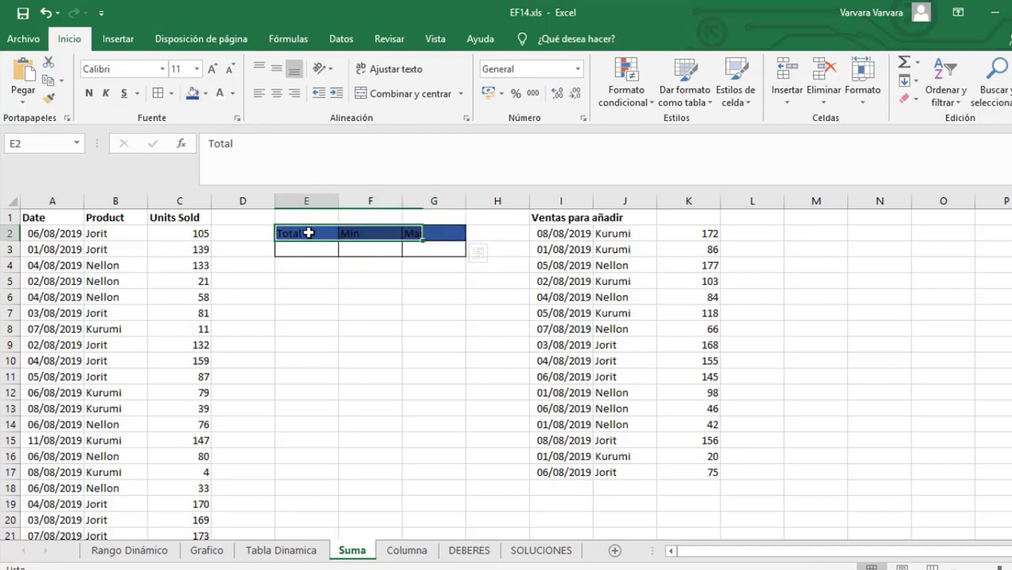
pyautogui.click(220, 95)
pyautogui.click(91, 92)
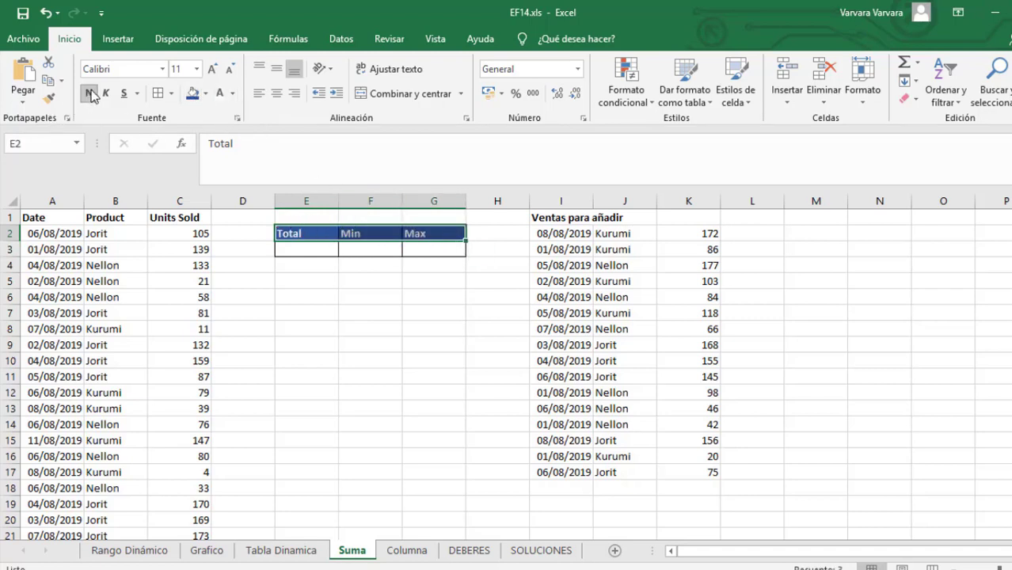
pyautogui.click(296, 247)
pyautogui.click(115, 361)
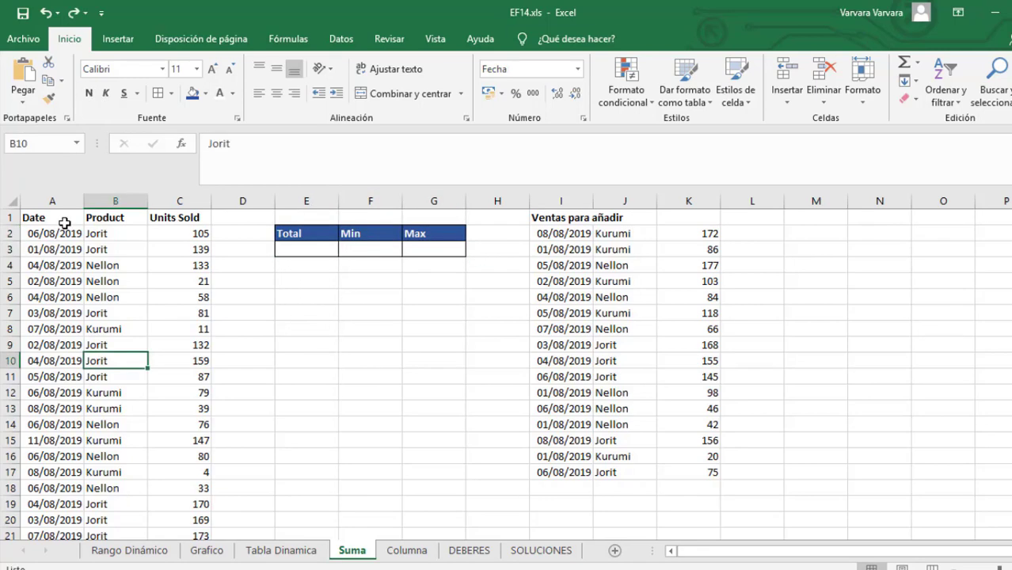
pyautogui.moveTo(64, 224); pyautogui.dragTo(184, 533)
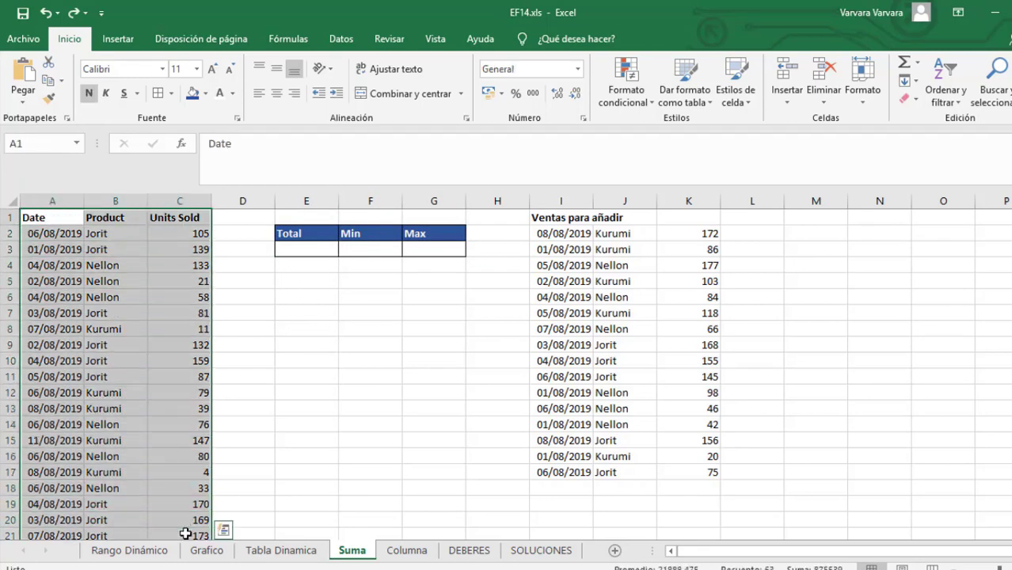
# Step: Format the A1:C634 sales data as a table with headers and rename Tabla6 to VentasResumen
pyautogui.click(119, 219)
pyautogui.hotkey('ctrl', 't')
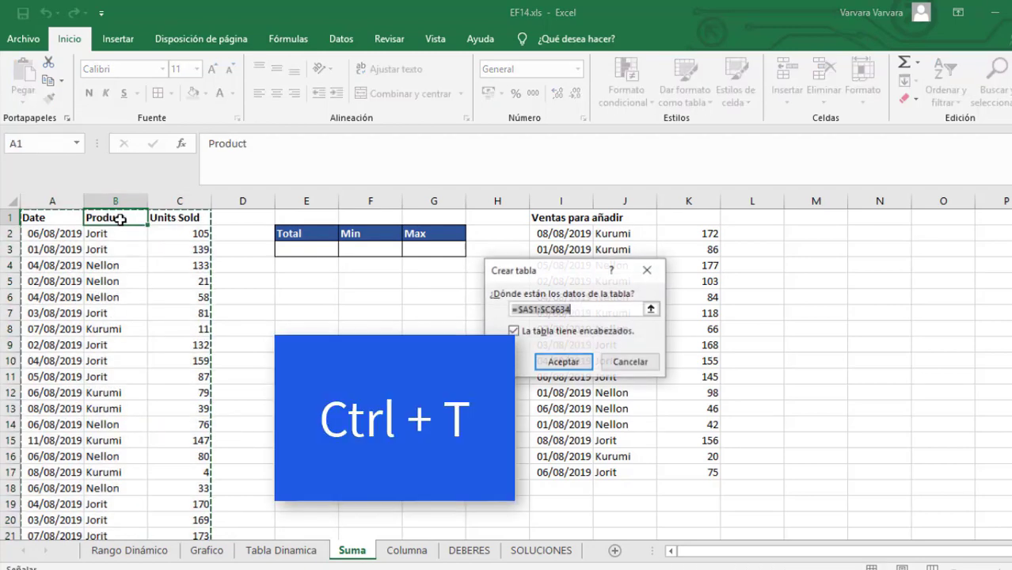
pyautogui.press('Return')
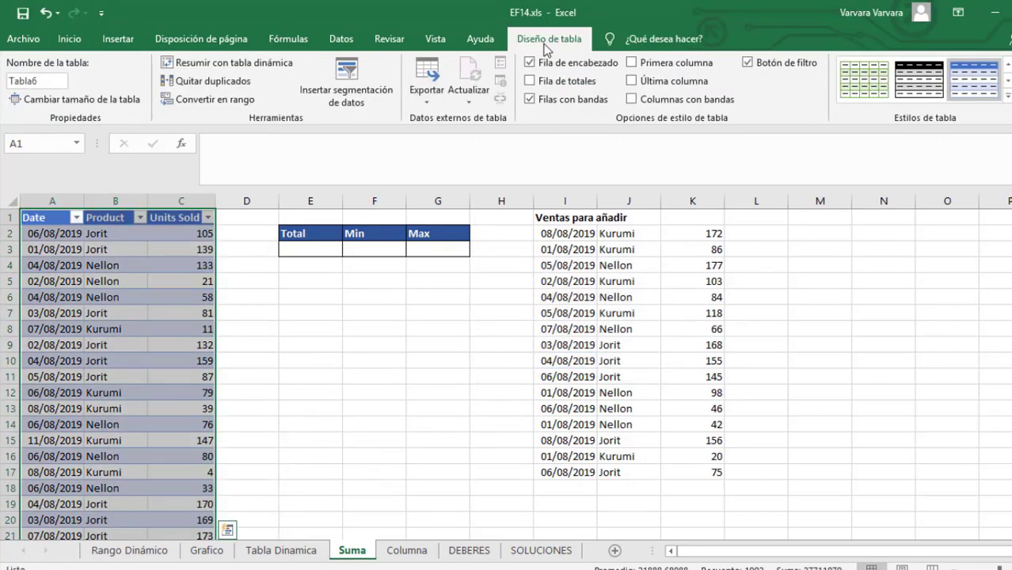
pyautogui.click(47, 82)
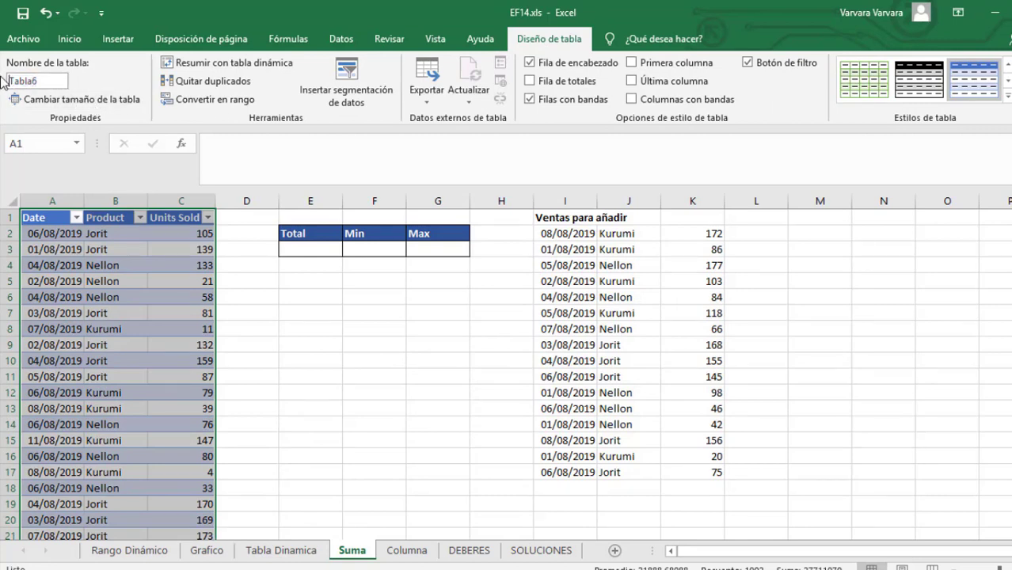
pyautogui.write('VentasRe')
pyautogui.write('sumen')
pyautogui.press('Return')
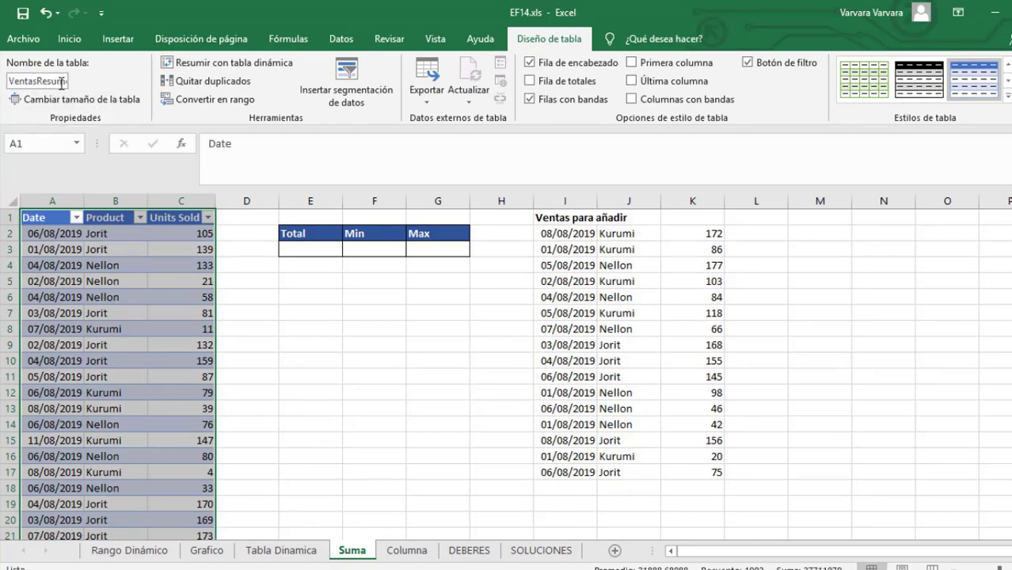
pyautogui.click(286, 248)
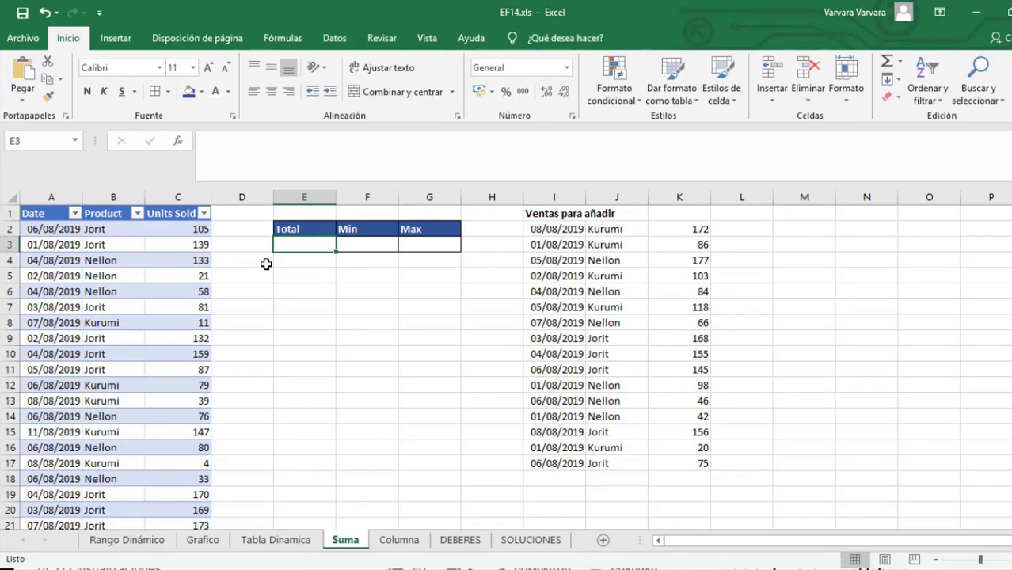
# Step: Enter =SUMA(VentasResumen[Units Sold]) in E3 under Total, returning 60735
pyautogui.moveTo(191, 231); pyautogui.dragTo(203, 472)
pyautogui.doubleClick(302, 247)
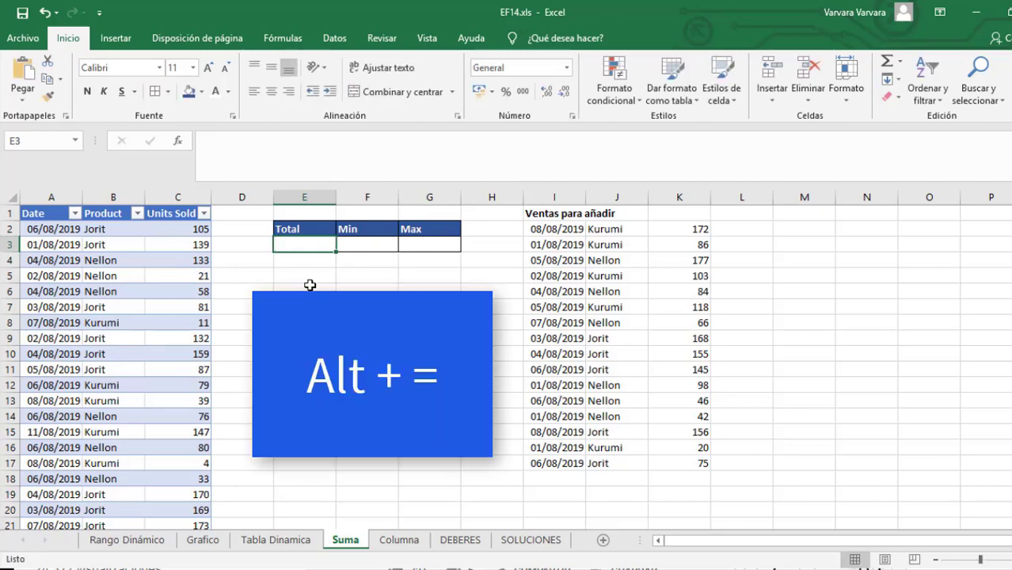
pyautogui.hotkey('alt', '=')
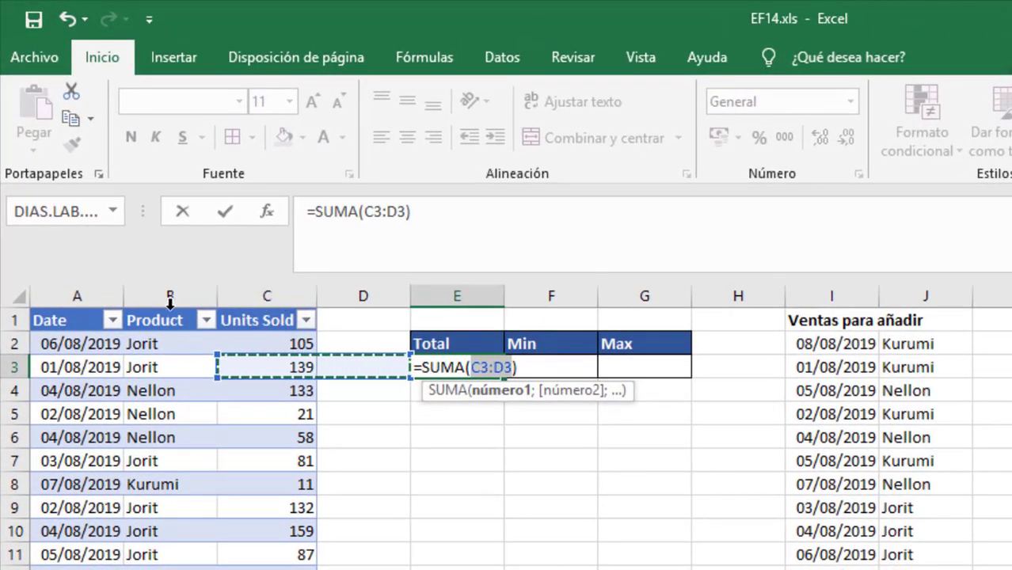
pyautogui.click(261, 311)
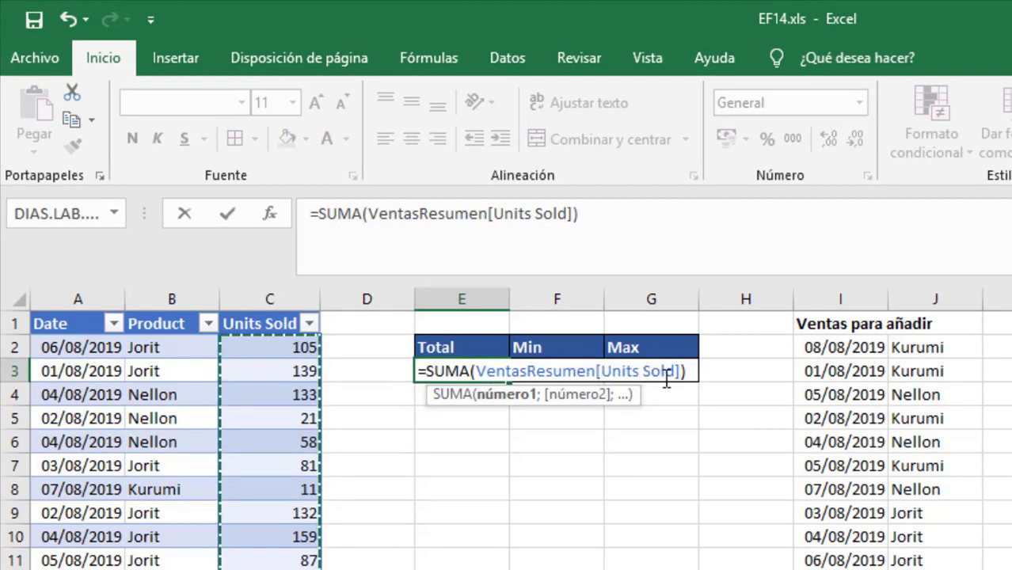
pyautogui.press('Tab')
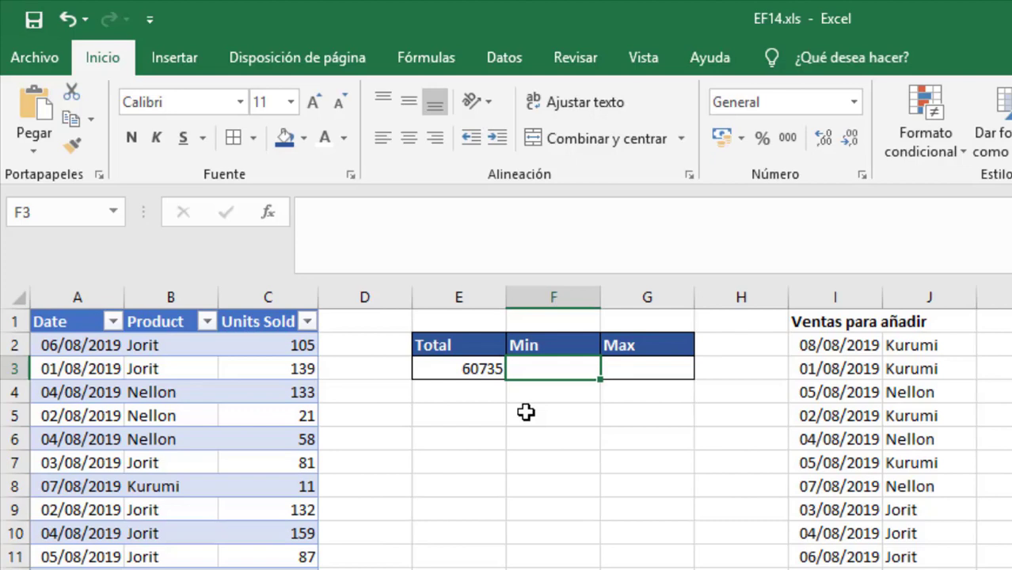
# Step: Enter =MIN(VentasResumen[Units Sold]) in F3, giving 3
pyautogui.write('=')
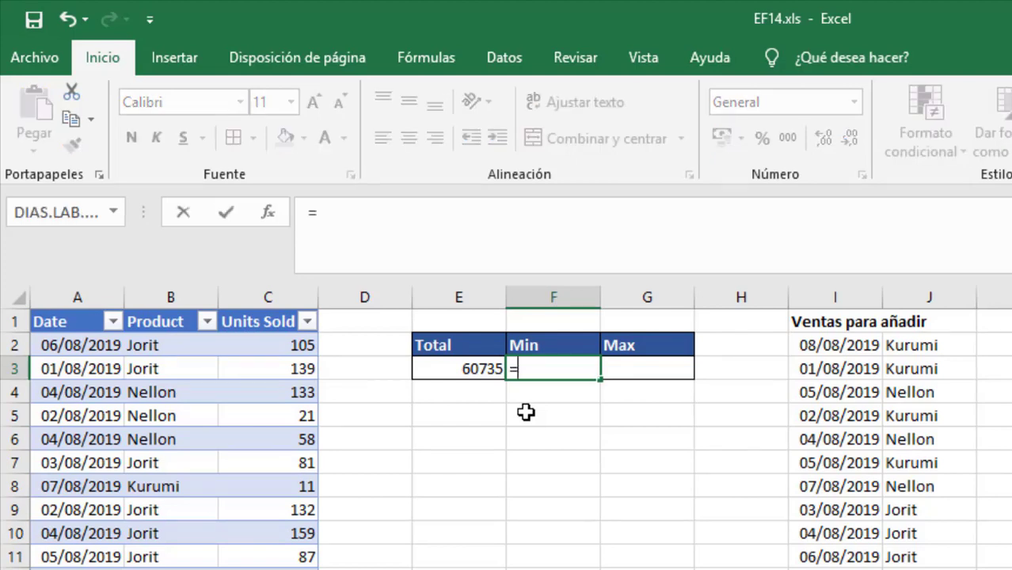
pyautogui.write('min')
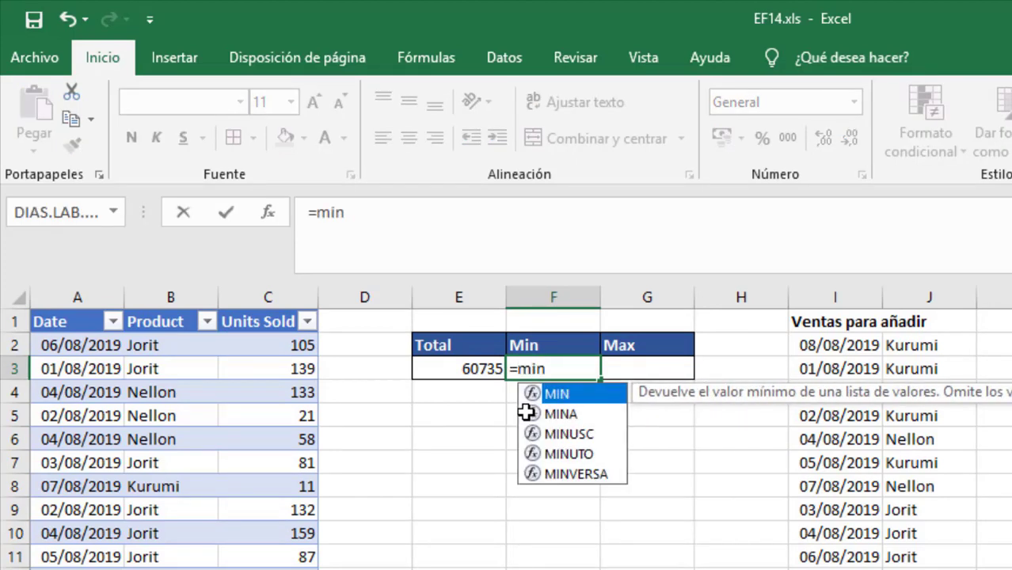
pyautogui.press('Tab')
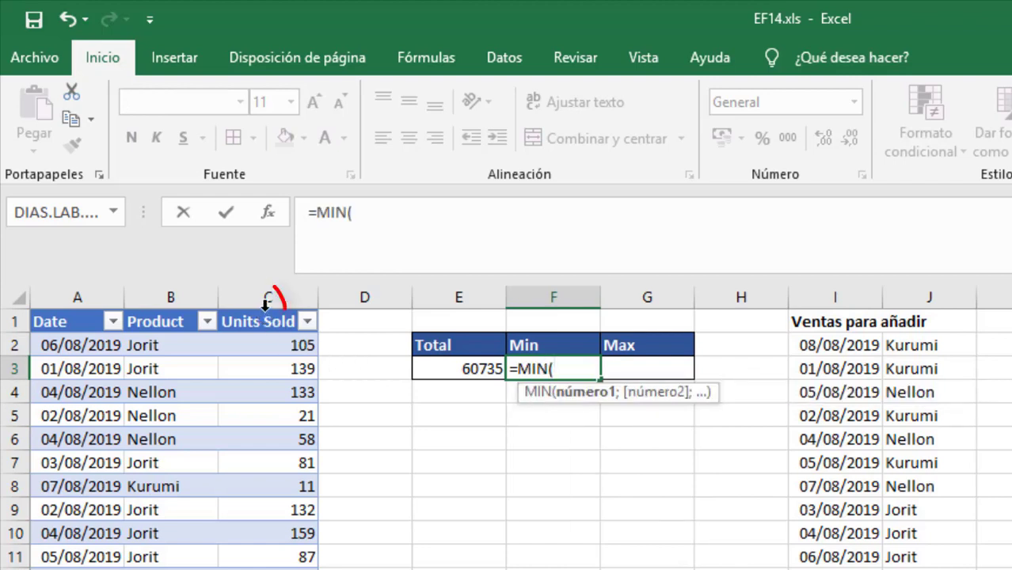
pyautogui.click(266, 305)
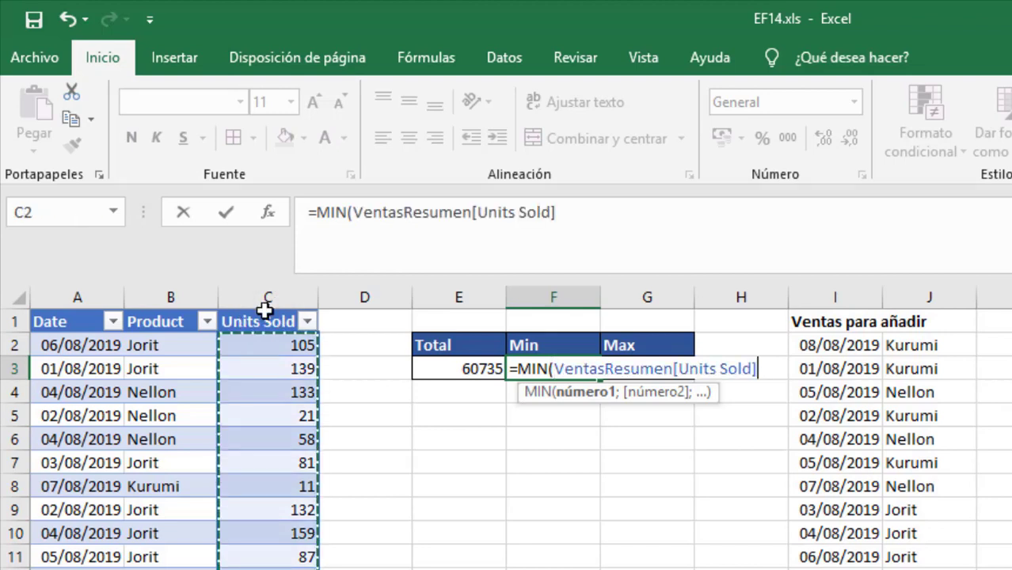
pyautogui.write(')')
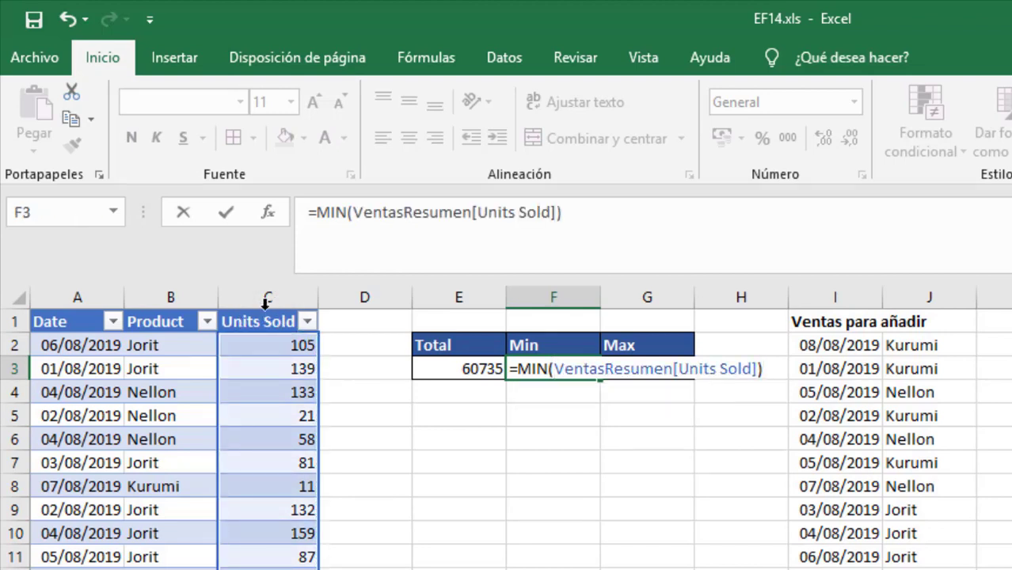
pyautogui.press('Tab')
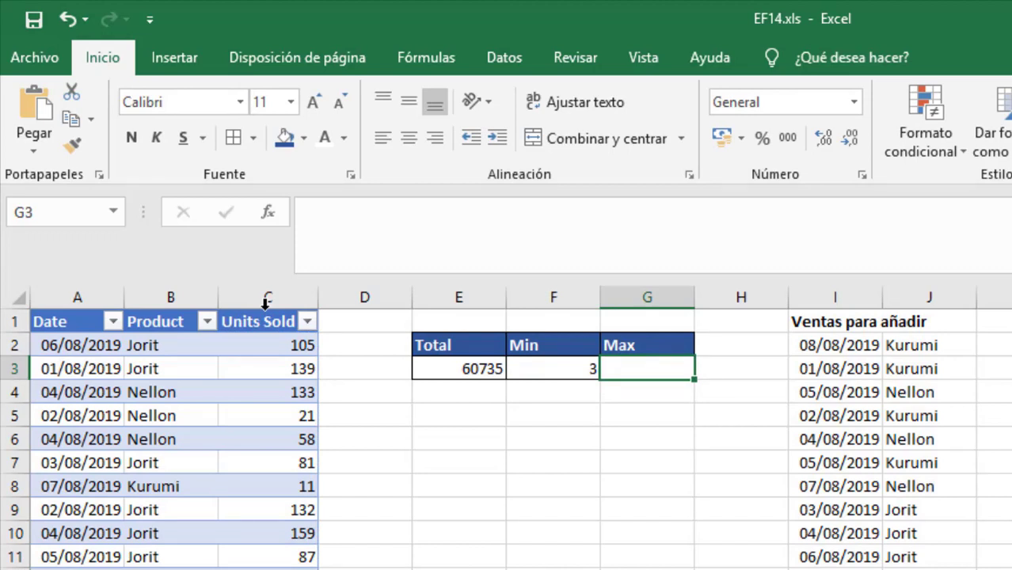
# Step: Enter =MAX(VentasResumen[Units Sold]) in G3, giving 191, and review the three summary formulas
pyautogui.write('=')
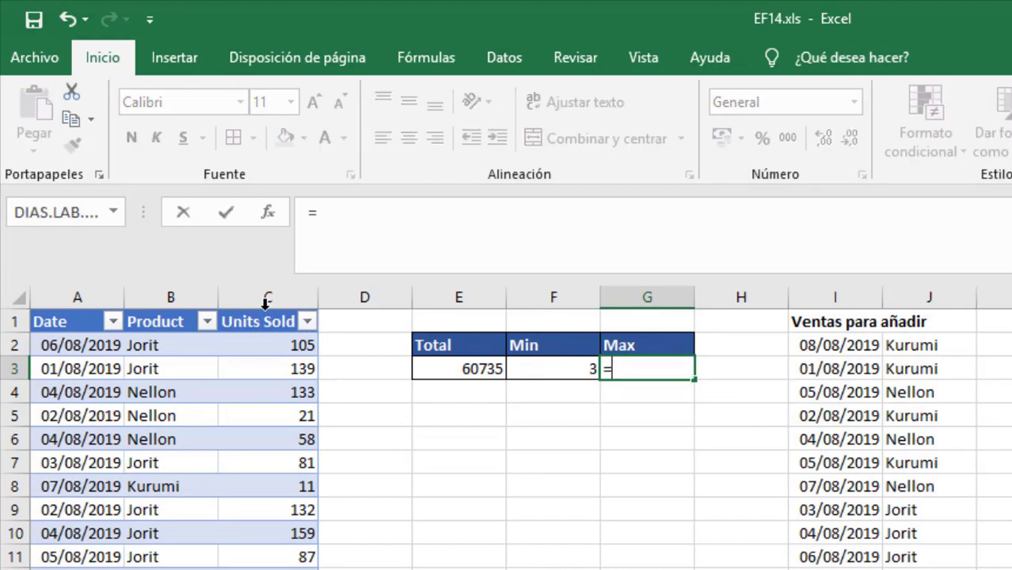
pyautogui.write('max')
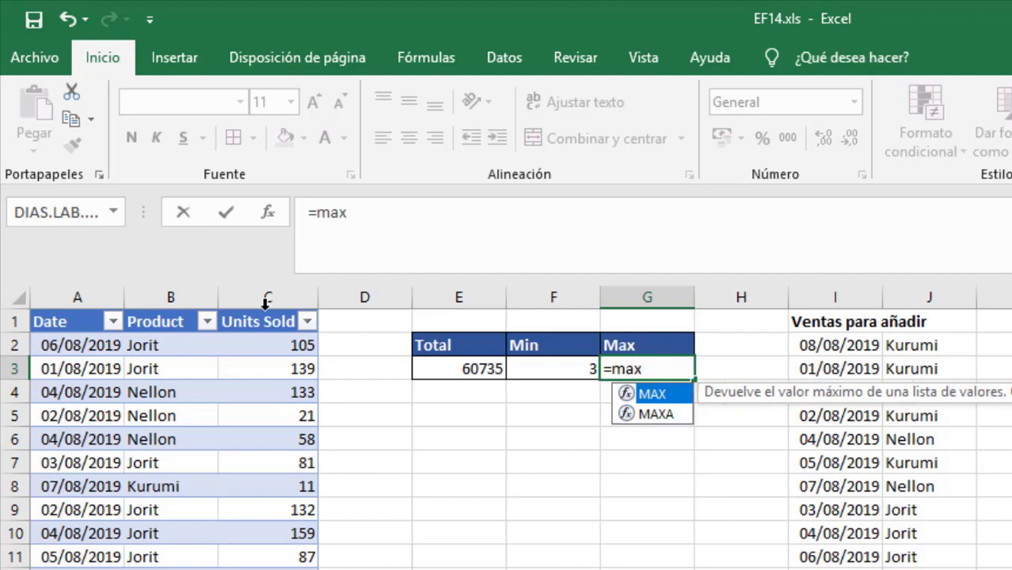
pyautogui.press('Tab')
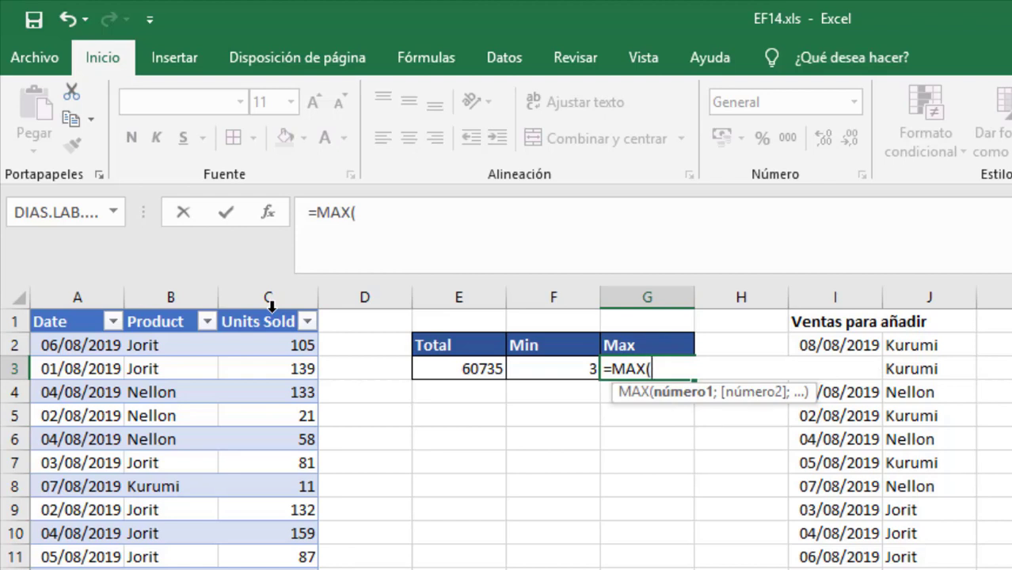
pyautogui.click(271, 306)
pyautogui.write(')')
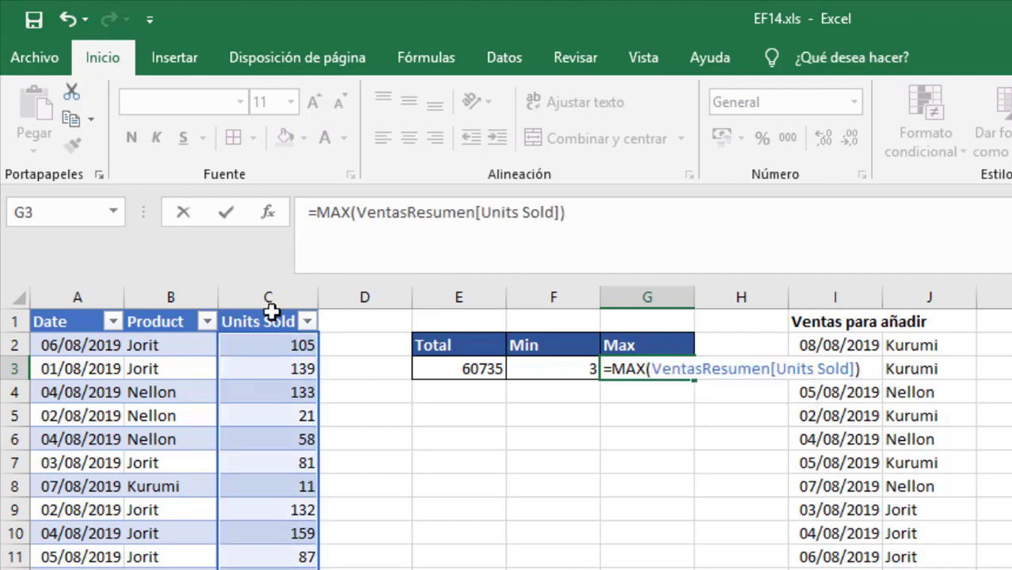
pyautogui.hotkey('ctrl', 'Return')
pyautogui.click(430, 370)
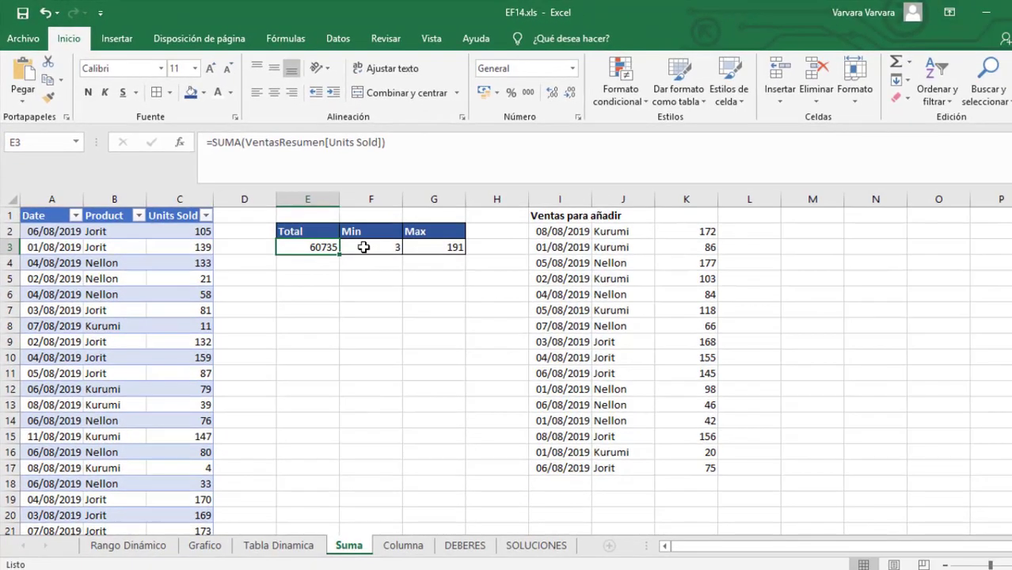
pyautogui.click(357, 247)
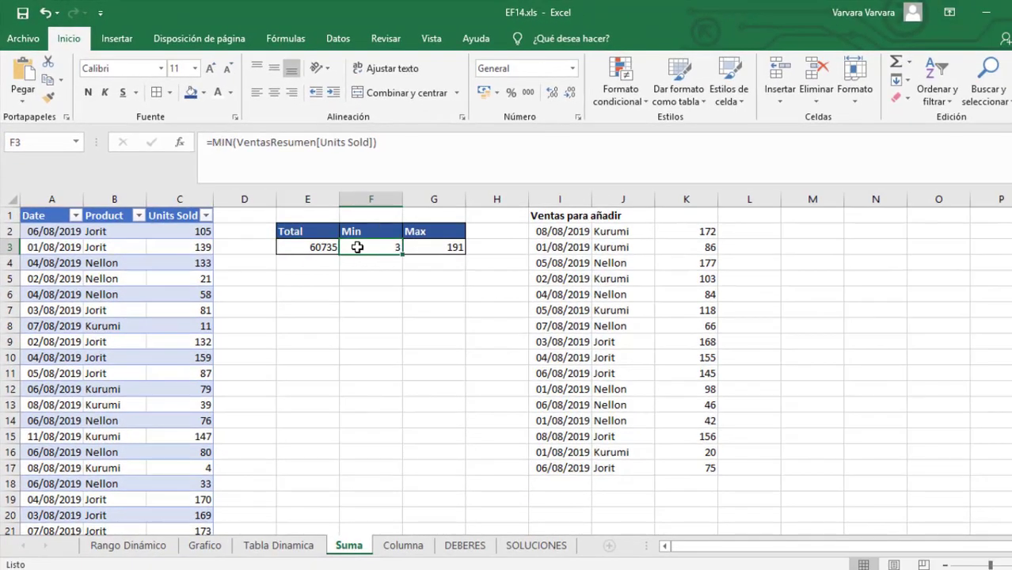
pyautogui.click(421, 247)
# Step: Copy the 16 Ventas para añadir rows (I2:K17) and paste them below the table, extending it to row 650
pyautogui.moveTo(554, 231); pyautogui.dragTo(702, 469)
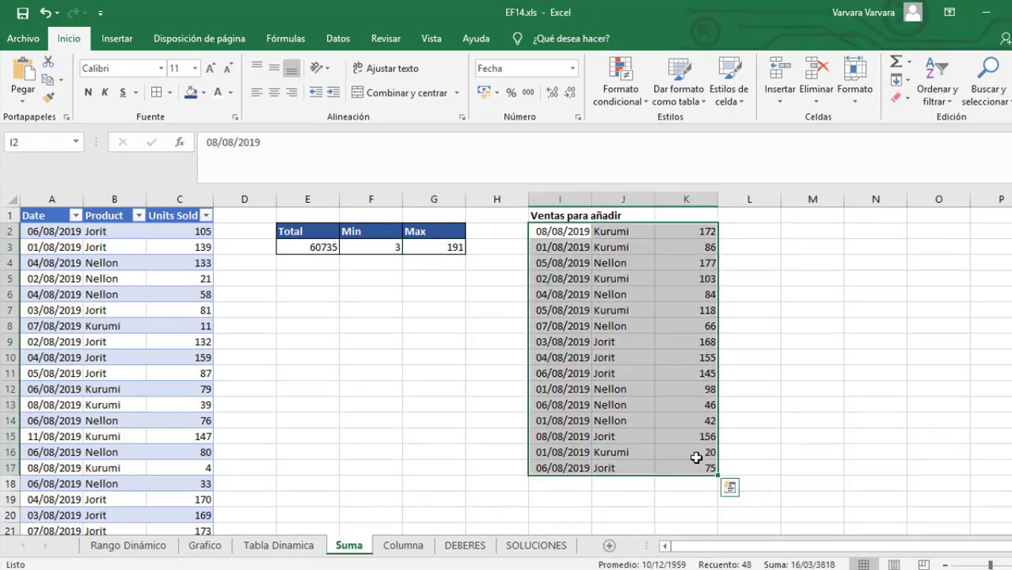
pyautogui.hotkey('ctrl', 'c')
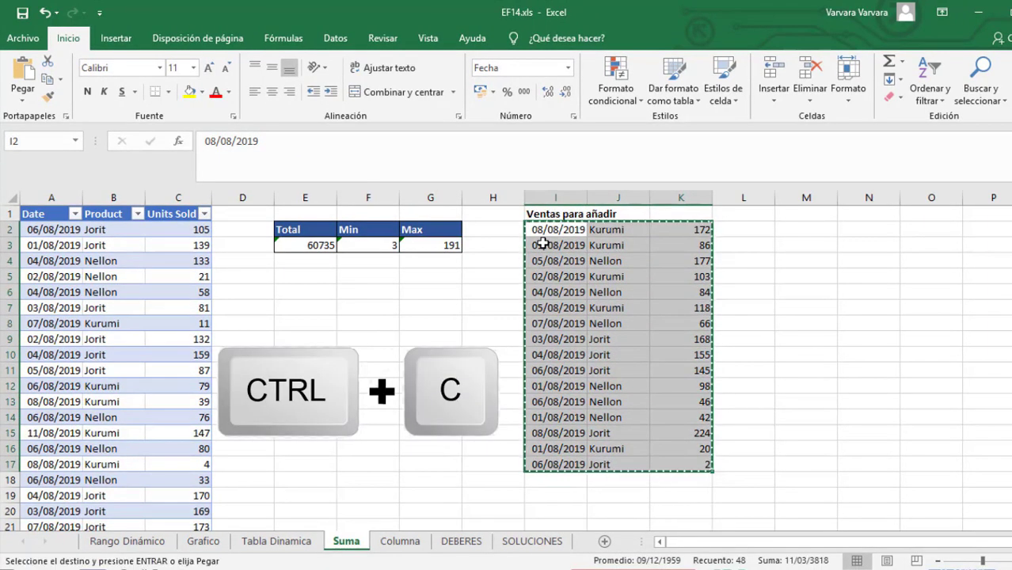
pyautogui.click(65, 213)
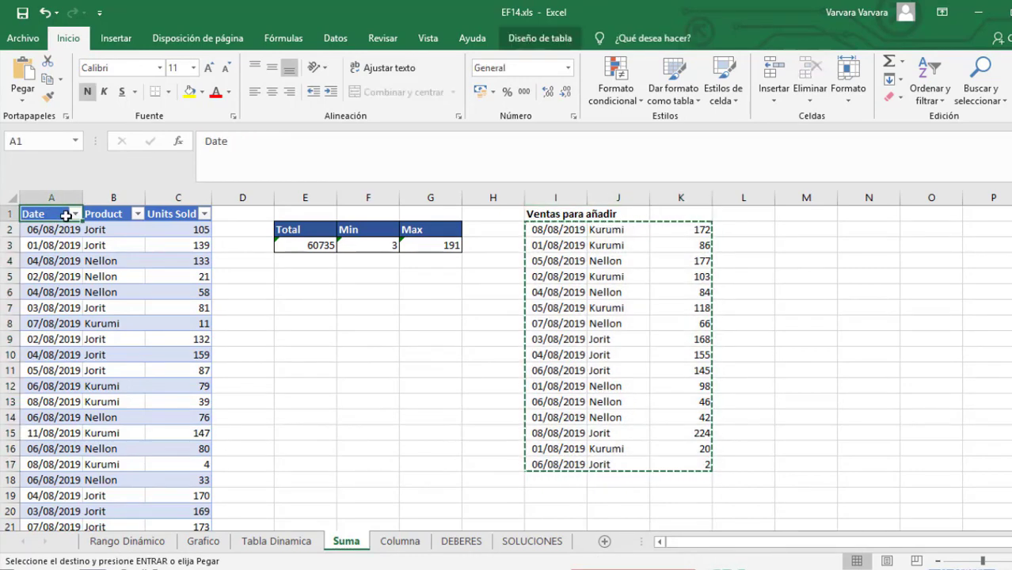
pyautogui.hotkey('ctrl', 'Down')
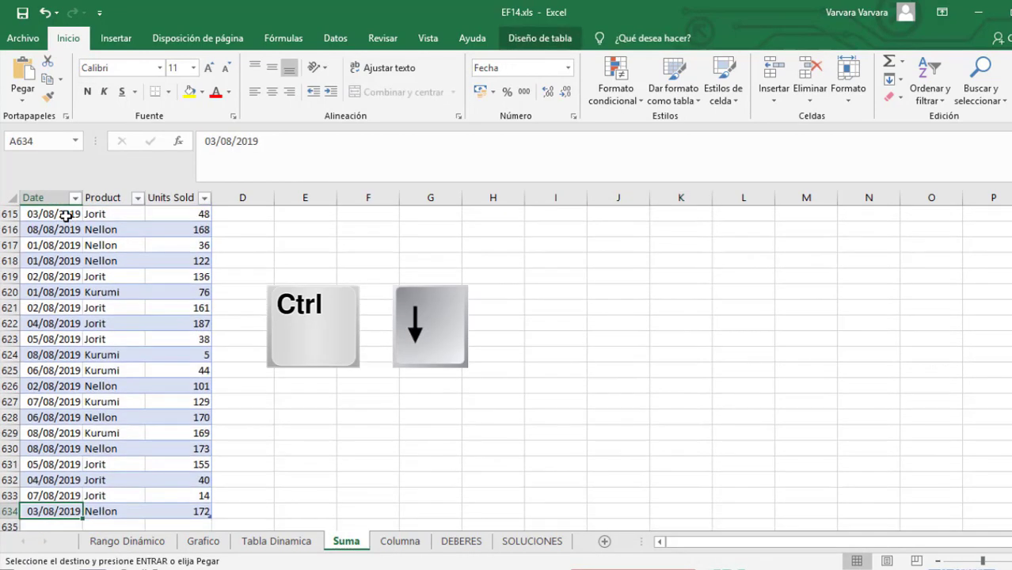
pyautogui.scroll(-1, 74, 508)
pyautogui.click(59, 479)
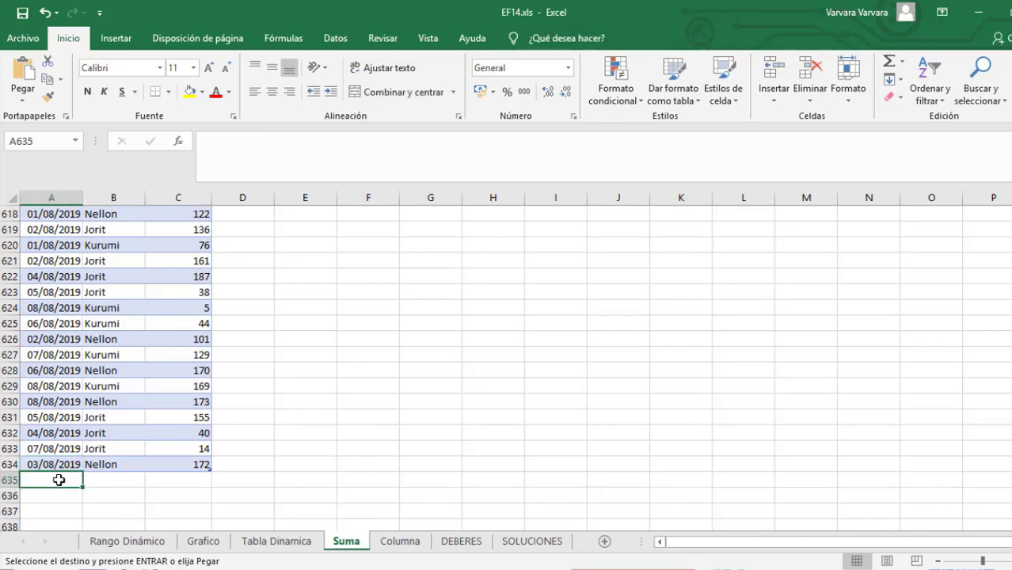
pyautogui.hotkey('ctrl', 'v')
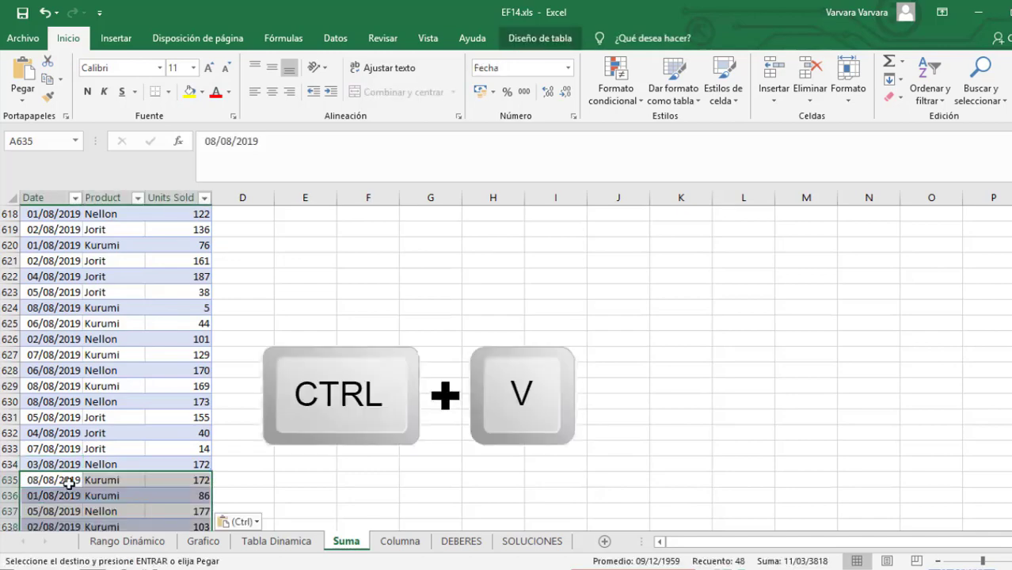
pyautogui.scroll(-1, 69, 481)
pyautogui.scroll(-2, 68, 481)
pyautogui.scroll(-2, 95, 443)
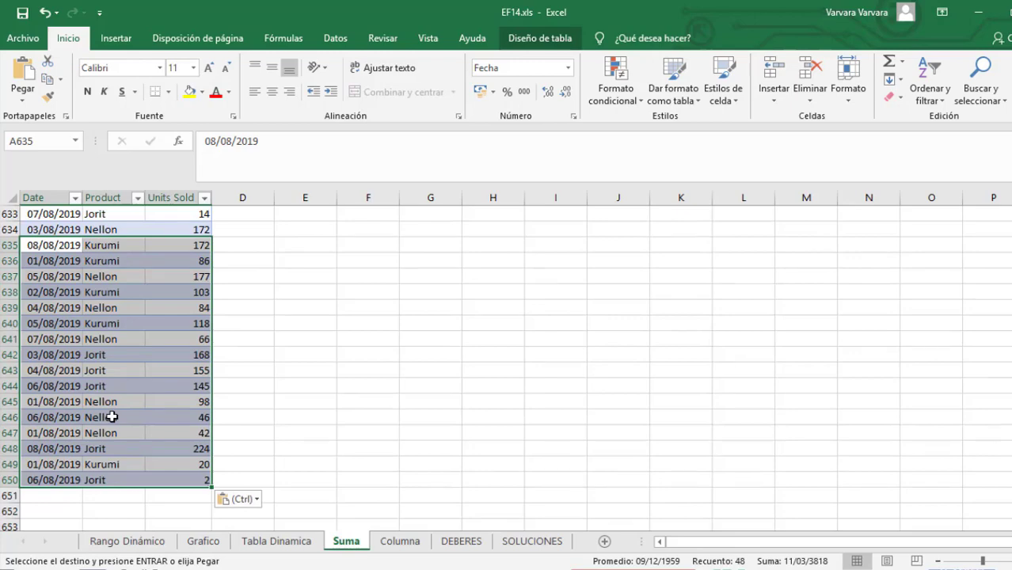
pyautogui.hotkey('ctrl', 'Home')
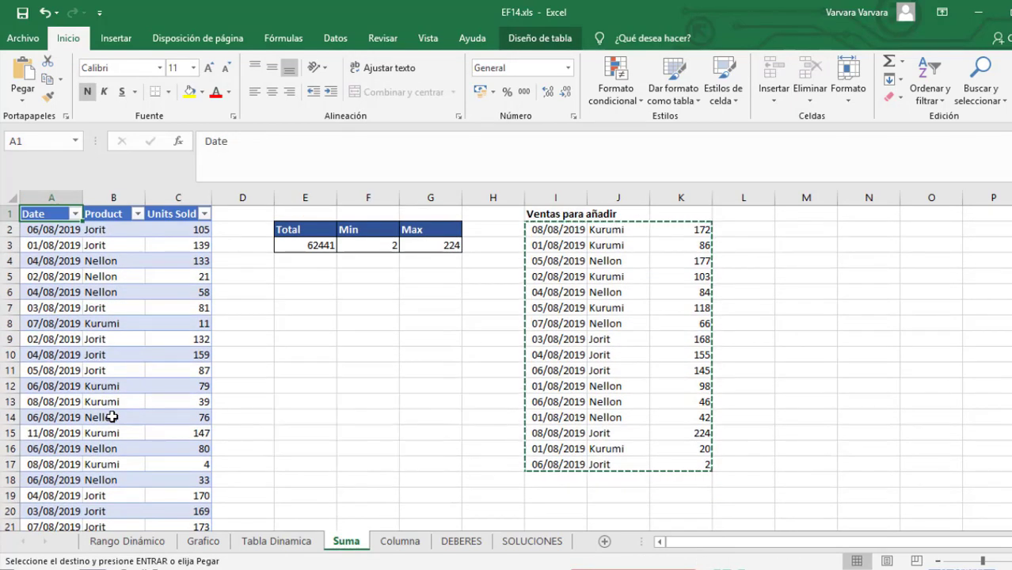
# Step: Format E3:G3 as Número with 0 decimals and a thousands separator, so Total shows 62.441
pyautogui.moveTo(305, 232); pyautogui.dragTo(428, 245)
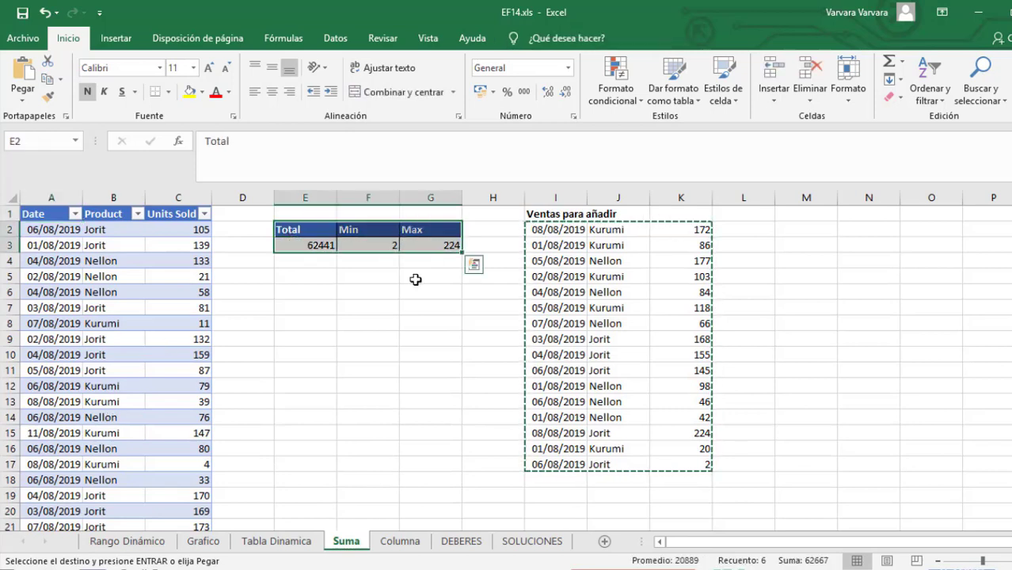
pyautogui.click(308, 245)
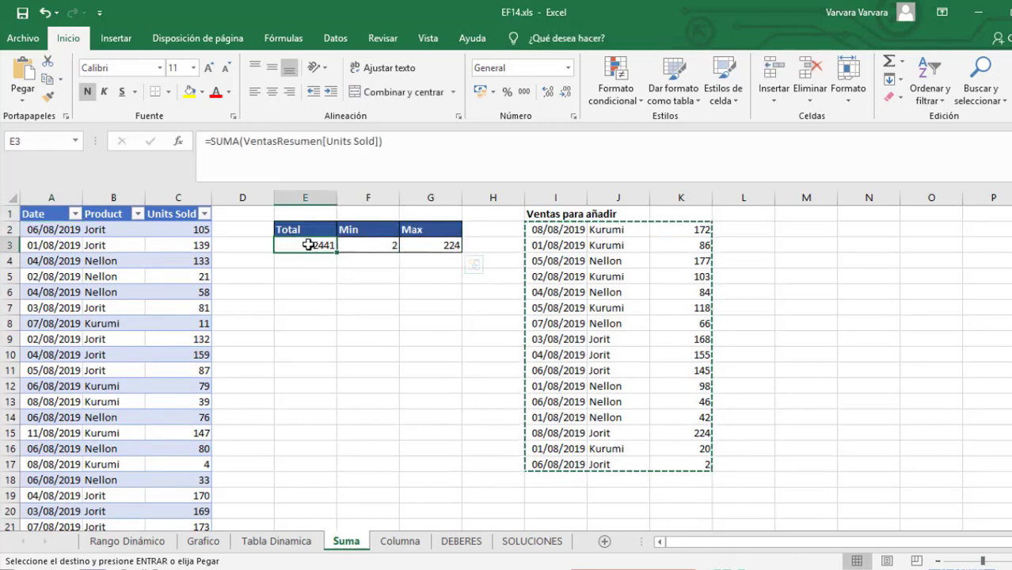
pyautogui.moveTo(308, 244); pyautogui.dragTo(427, 247)
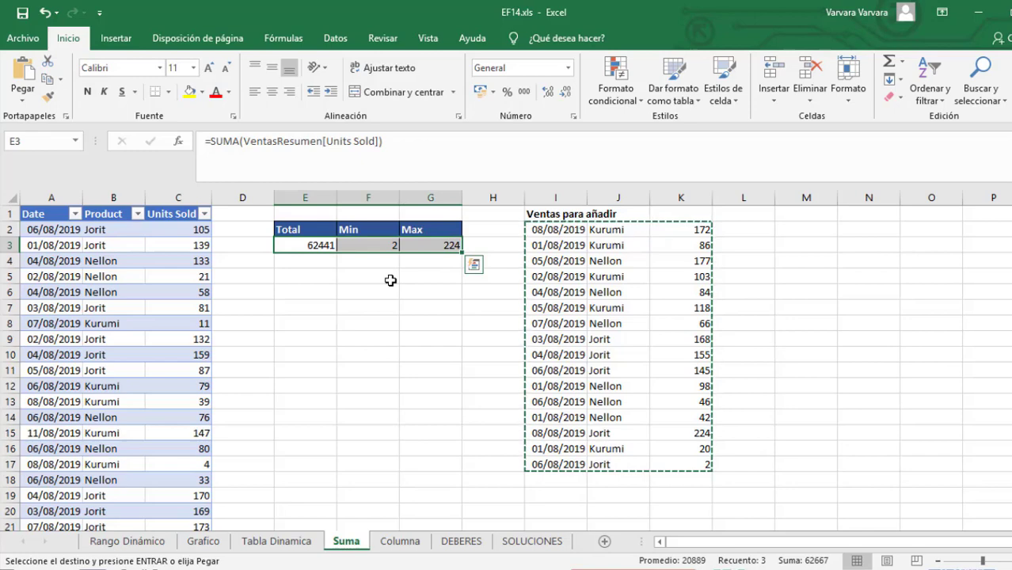
pyautogui.hotkey('ctrl', '1')
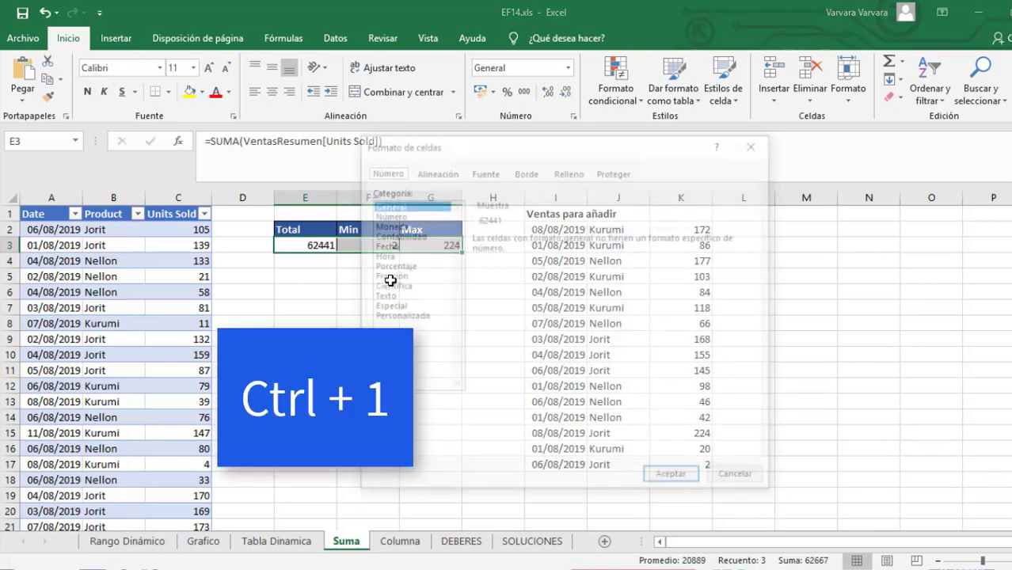
pyautogui.click(388, 215)
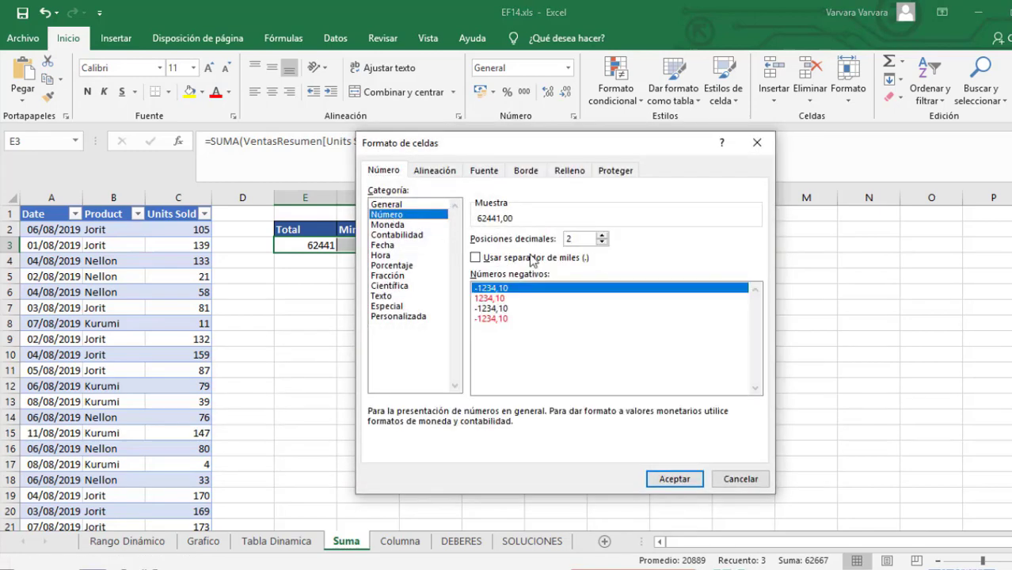
pyautogui.click(601, 243)
pyautogui.click(601, 243)
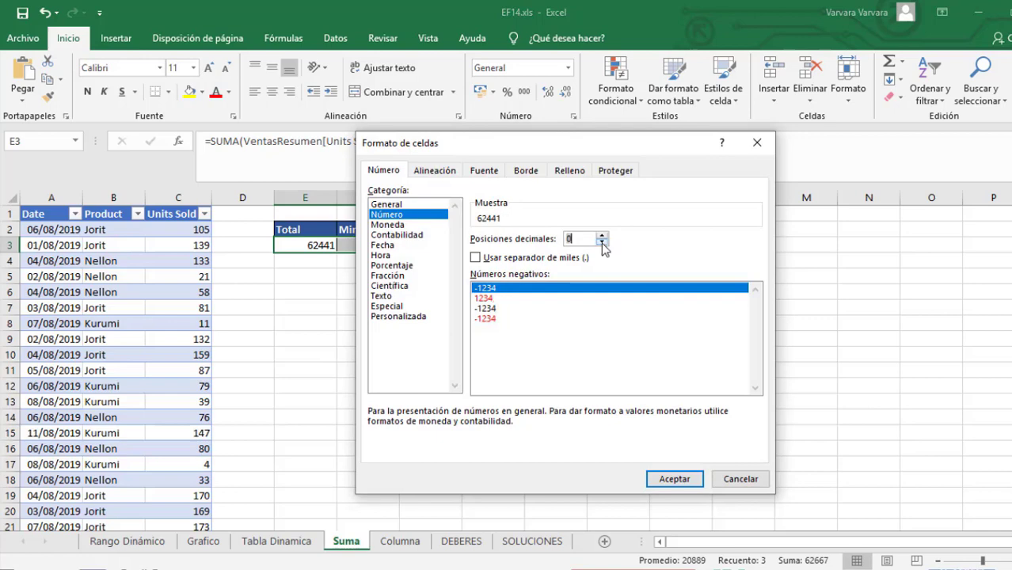
pyautogui.click(476, 258)
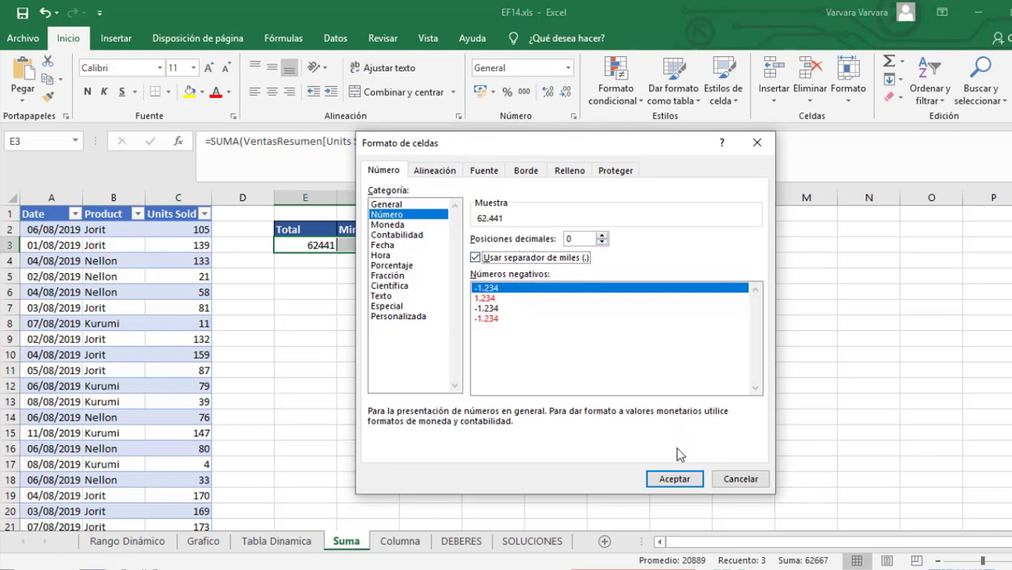
pyautogui.click(674, 479)
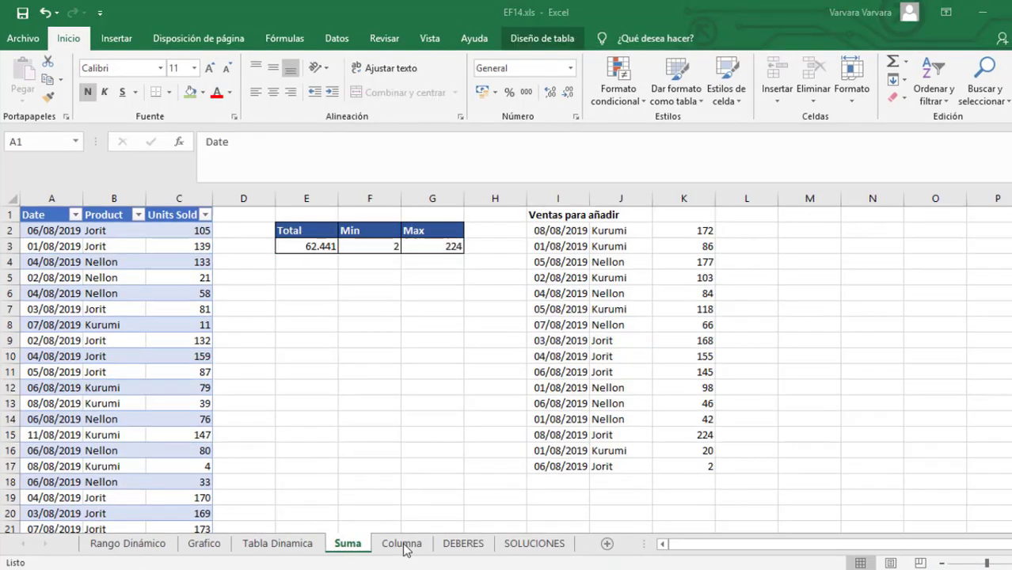
pyautogui.click(401, 544)
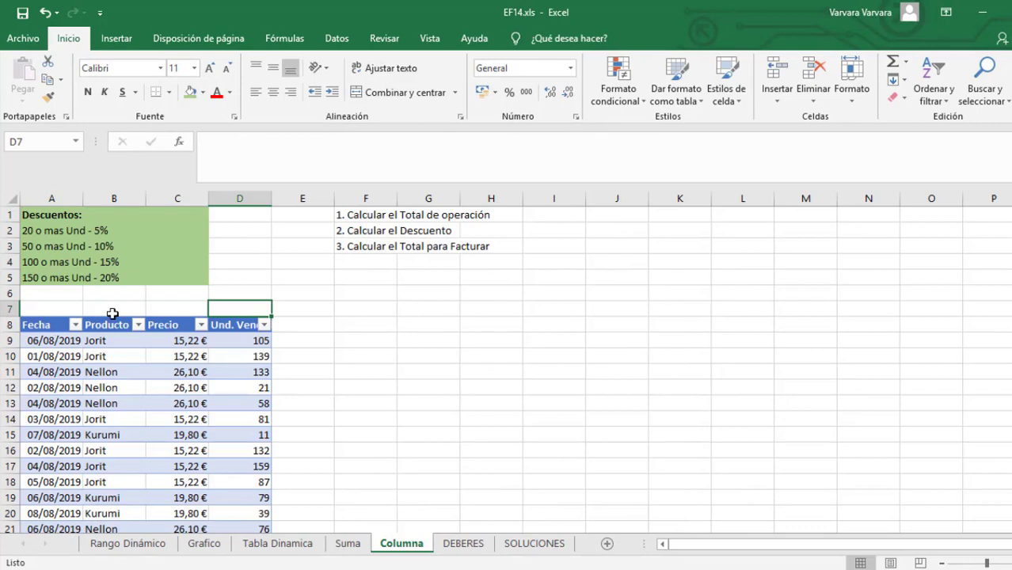
pyautogui.click(113, 323)
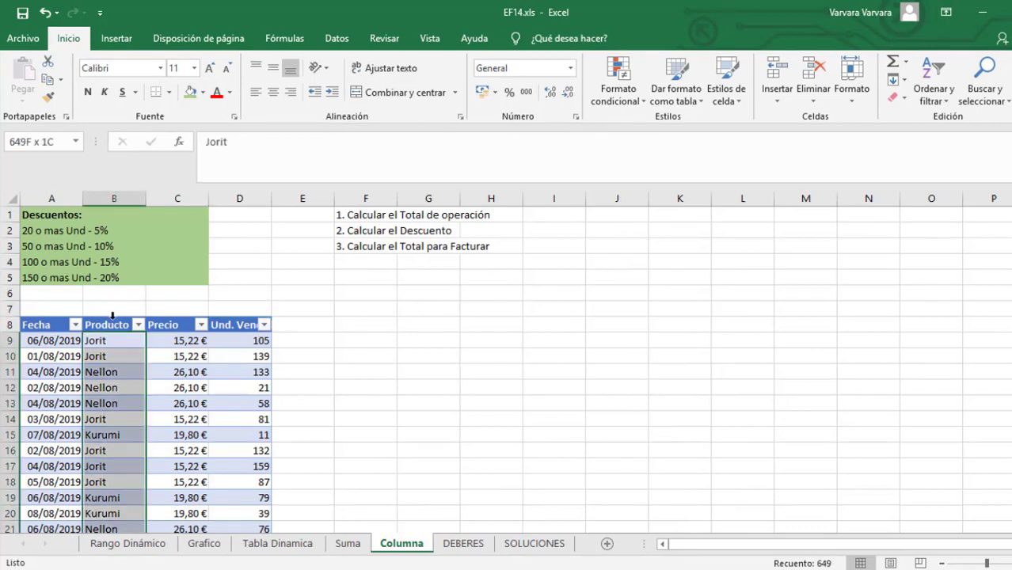
pyautogui.click(174, 319)
pyautogui.click(233, 321)
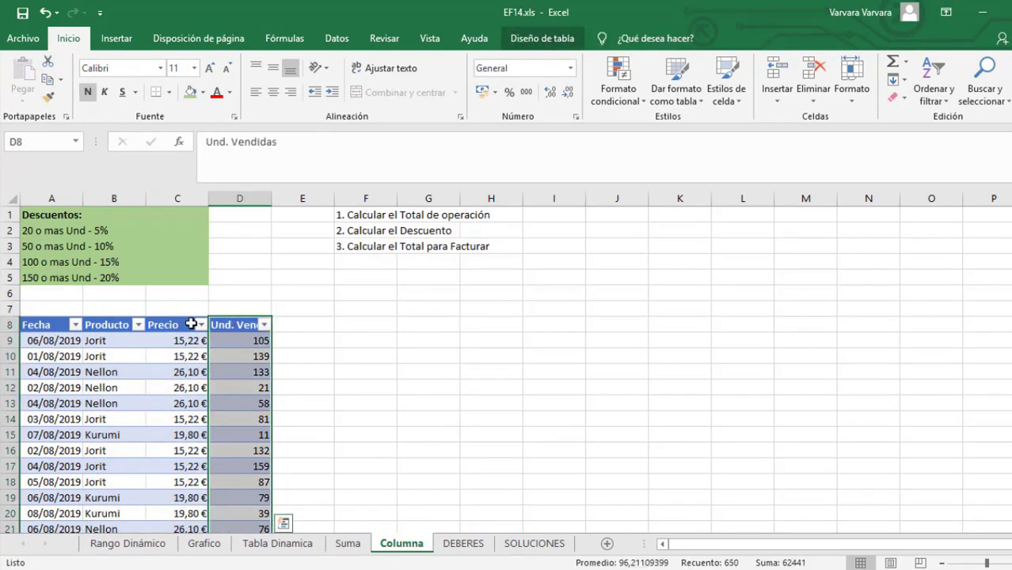
pyautogui.click(44, 221)
pyautogui.moveTo(44, 221); pyautogui.dragTo(170, 277)
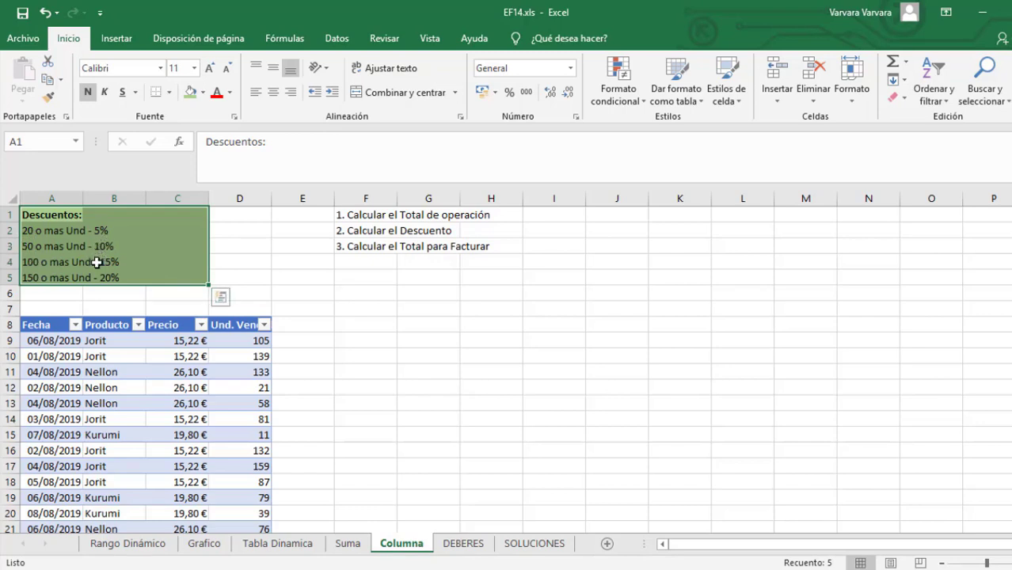
pyautogui.click(24, 340)
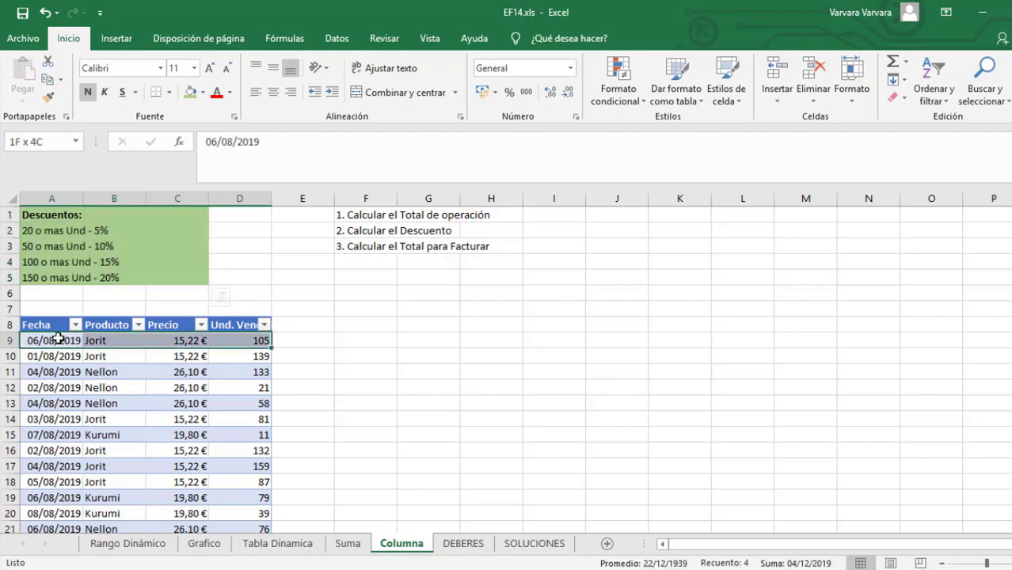
pyautogui.click(25, 358)
pyautogui.click(25, 370)
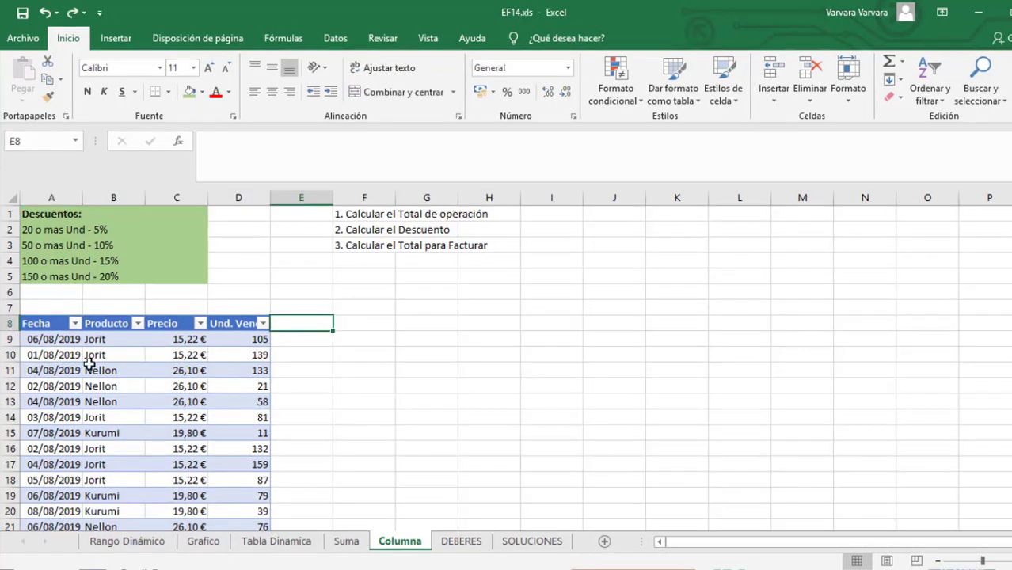
pyautogui.moveTo(39, 339); pyautogui.dragTo(240, 341)
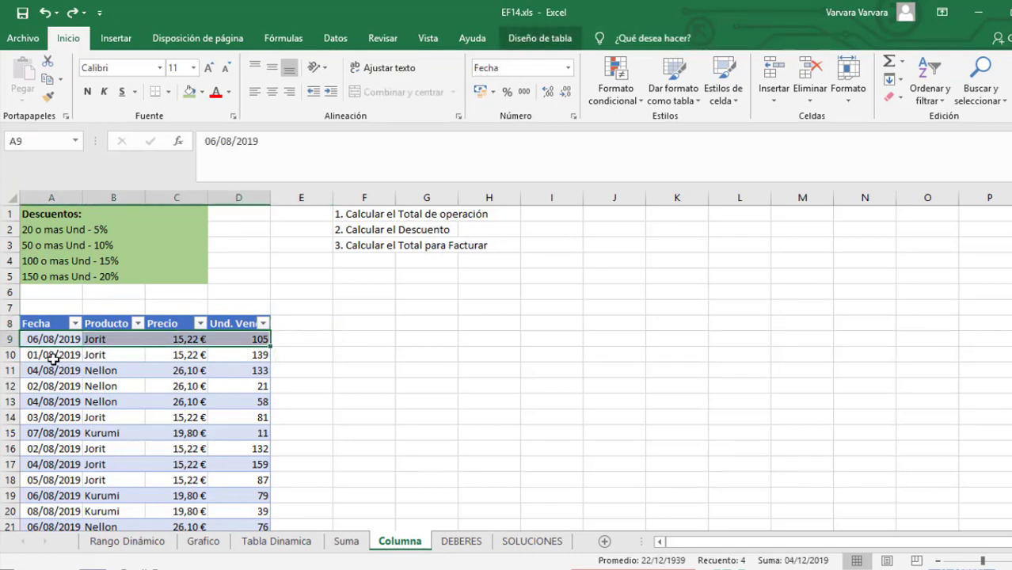
pyautogui.moveTo(96, 357); pyautogui.dragTo(238, 360)
pyautogui.moveTo(58, 372); pyautogui.dragTo(238, 373)
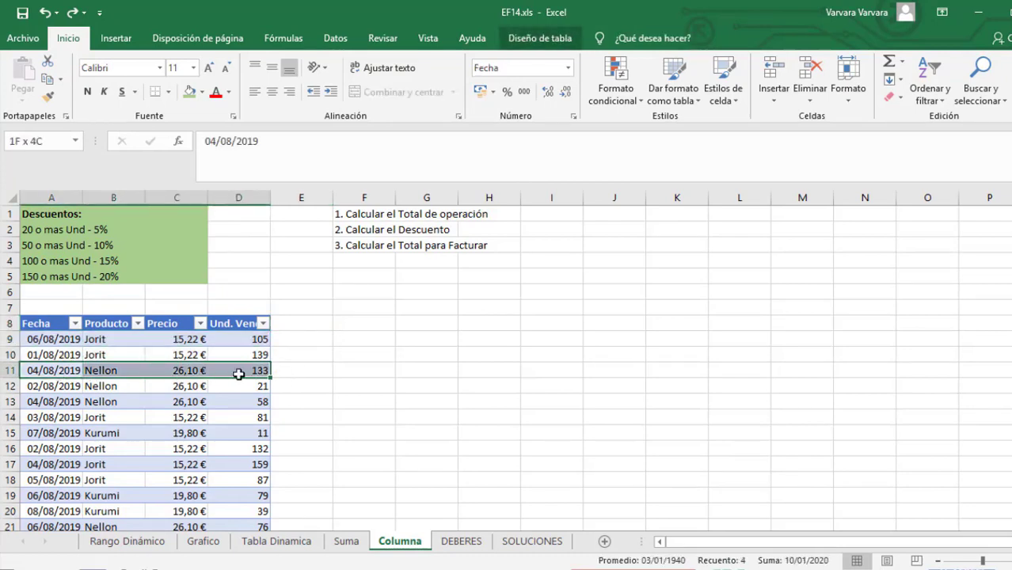
pyautogui.click(156, 338)
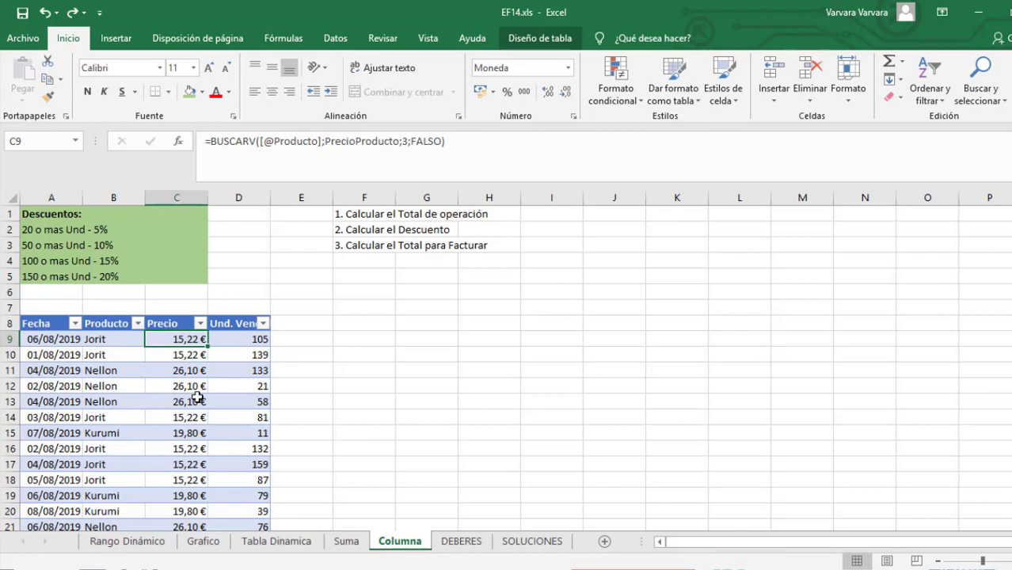
pyautogui.click(233, 341)
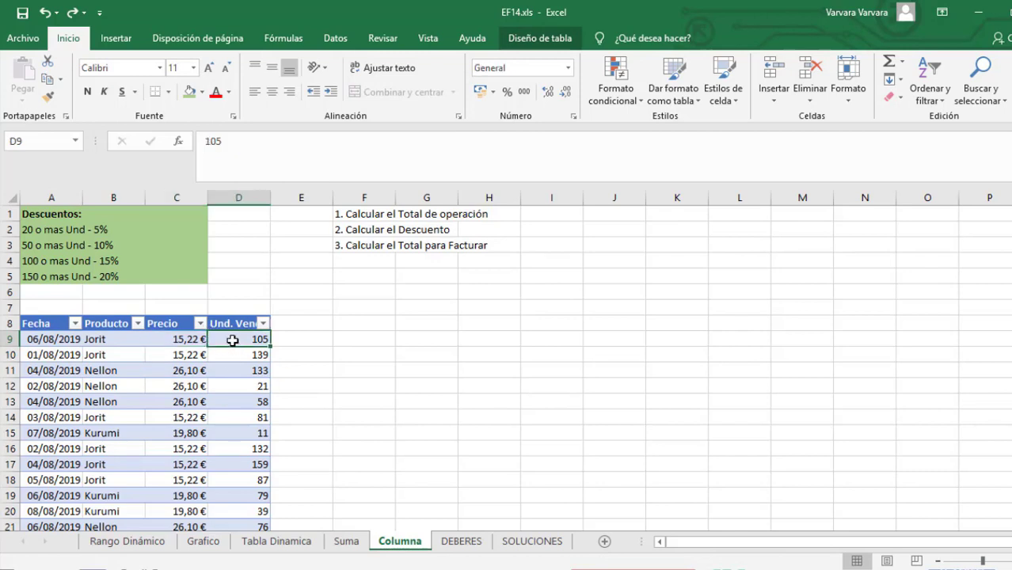
pyautogui.click(317, 322)
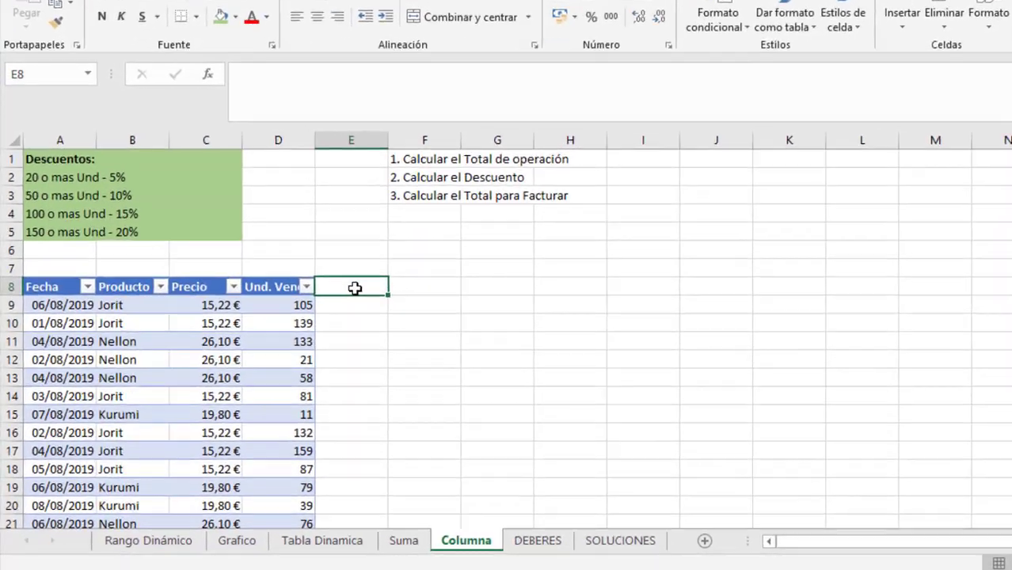
# Step: Add the header 'TotalVentas' in E8, extending the table with a new column
pyautogui.write('Total')
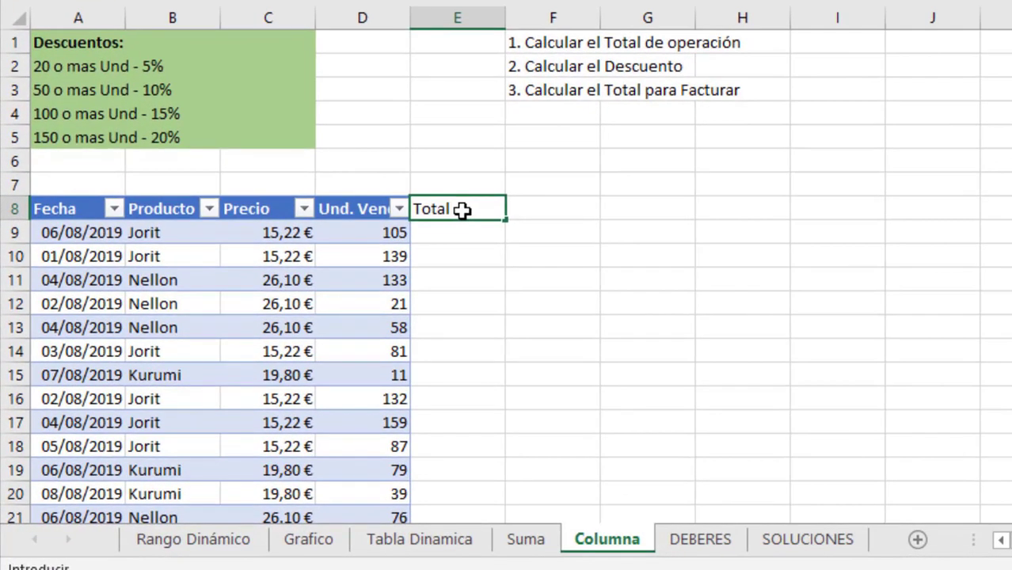
pyautogui.write('Ventas')
pyautogui.press('Return')
pyautogui.click(441, 201)
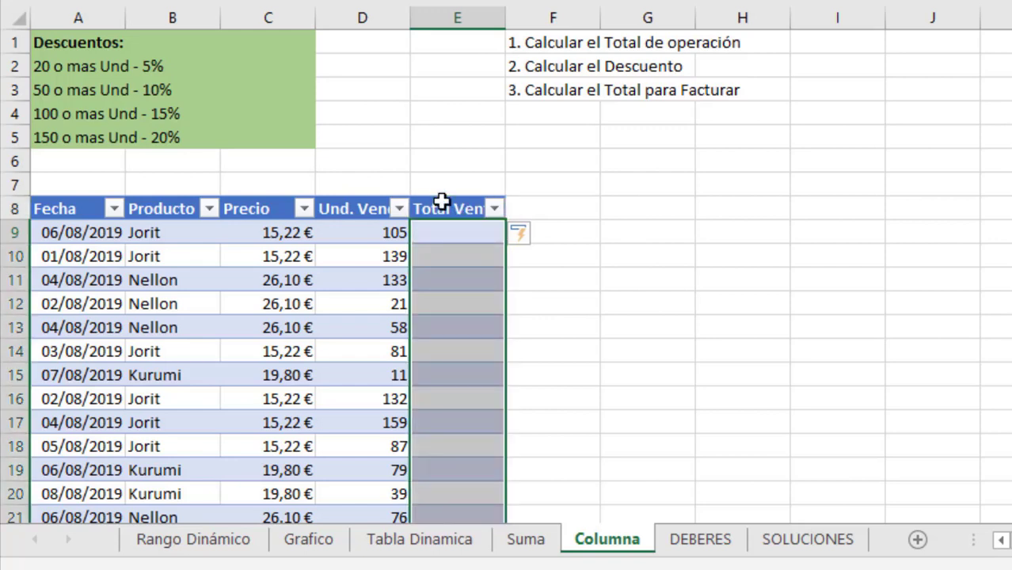
pyautogui.click(443, 233)
pyautogui.write('=')
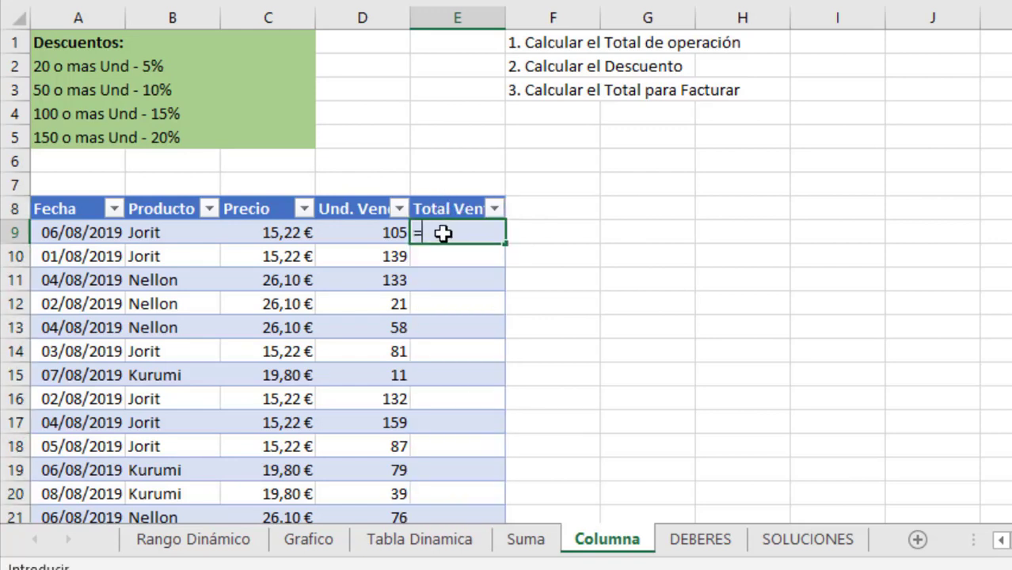
pyautogui.press('Left')
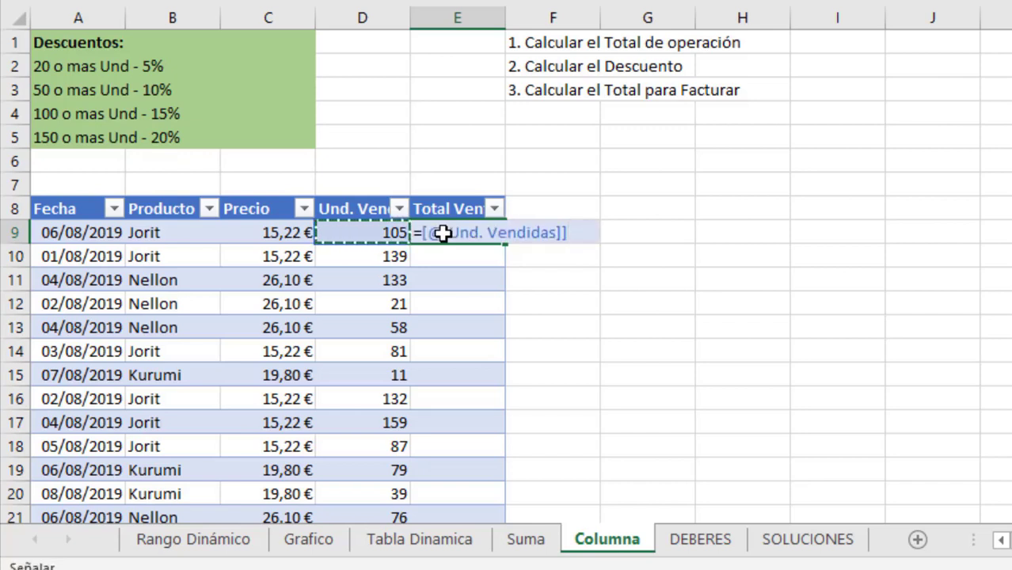
pyautogui.write('*')
pyautogui.press('Left')
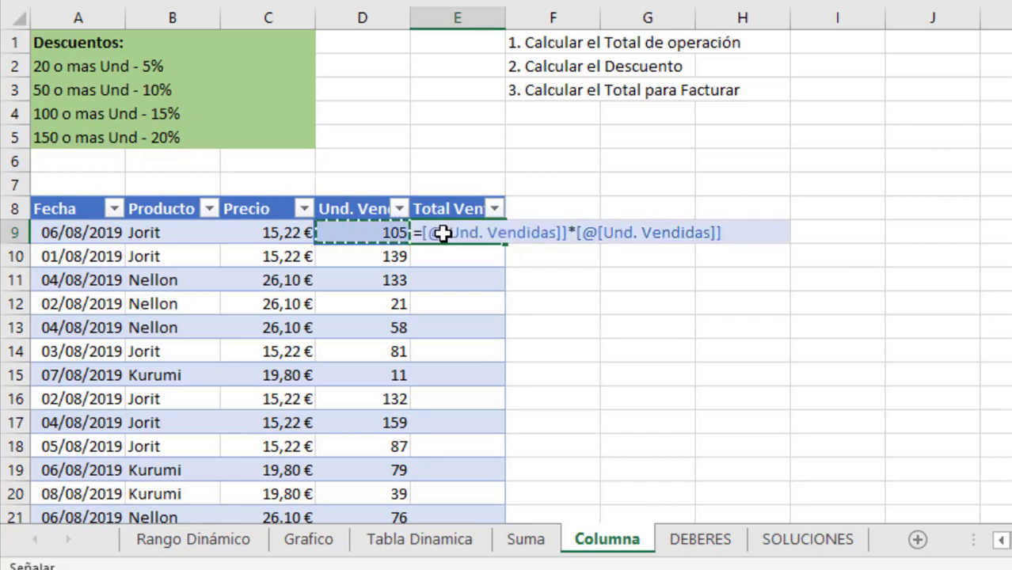
pyautogui.press('Left')
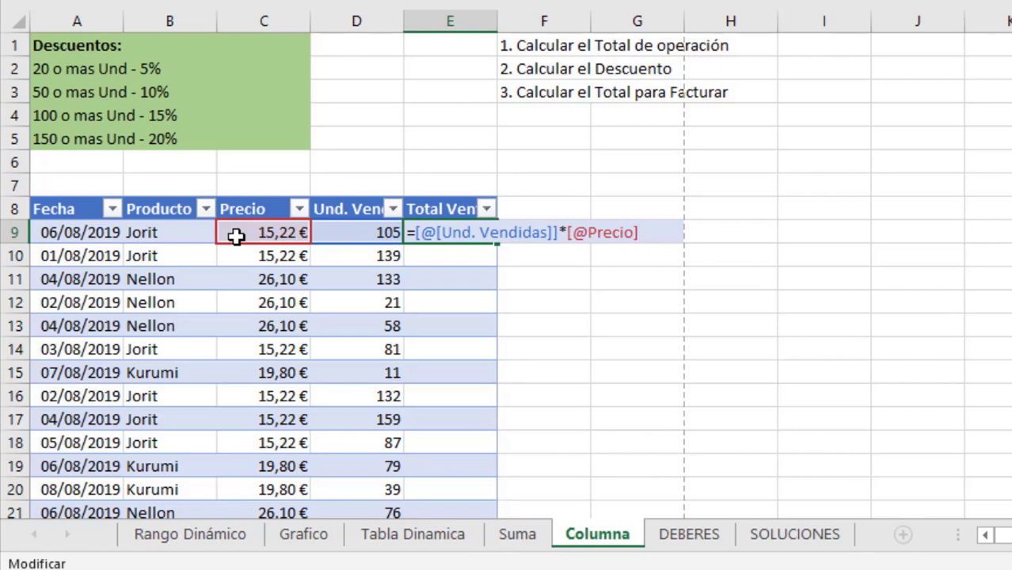
pyautogui.press('Return')
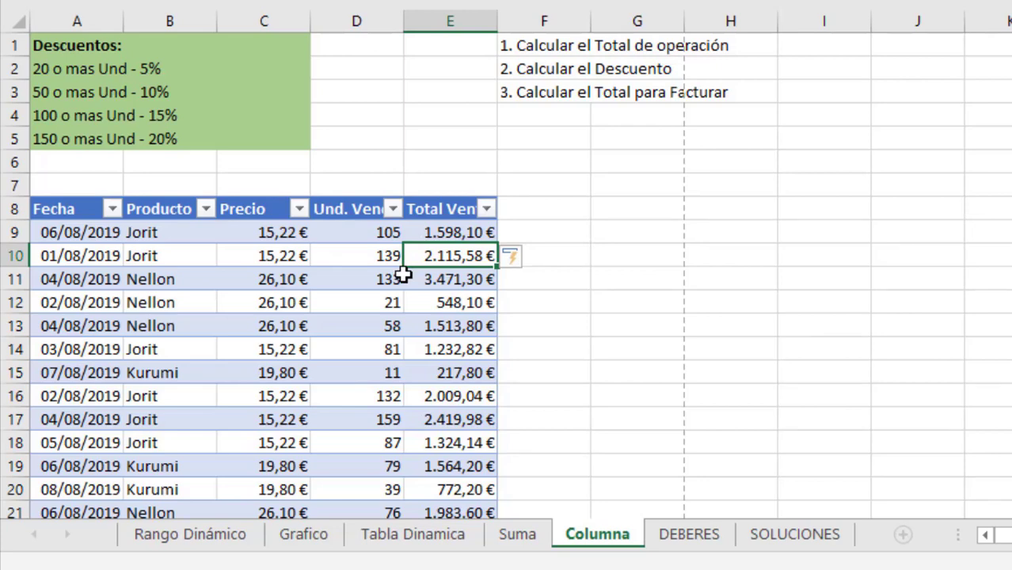
pyautogui.hotkey('ctrl', 'Down')
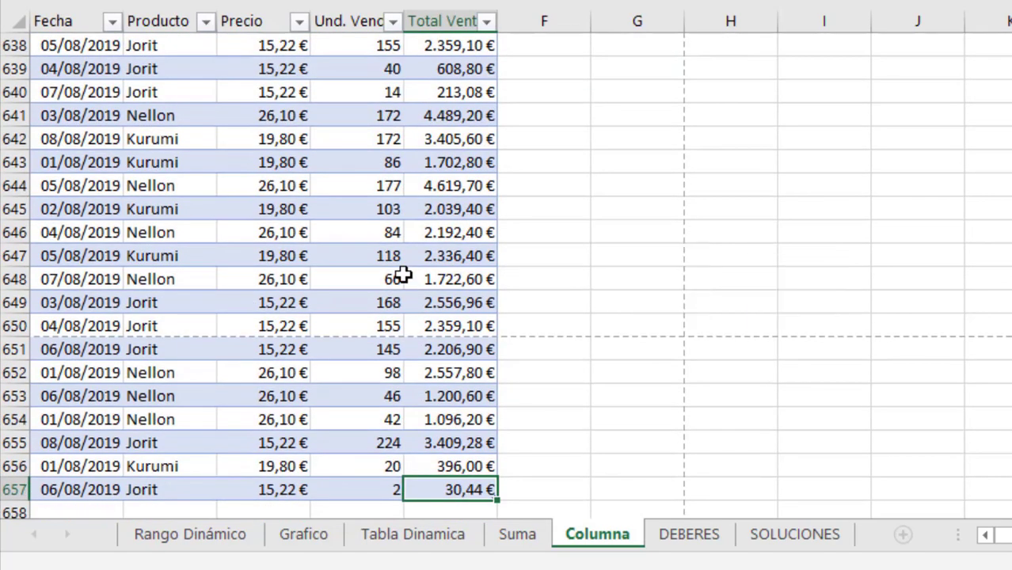
pyautogui.press('F2')
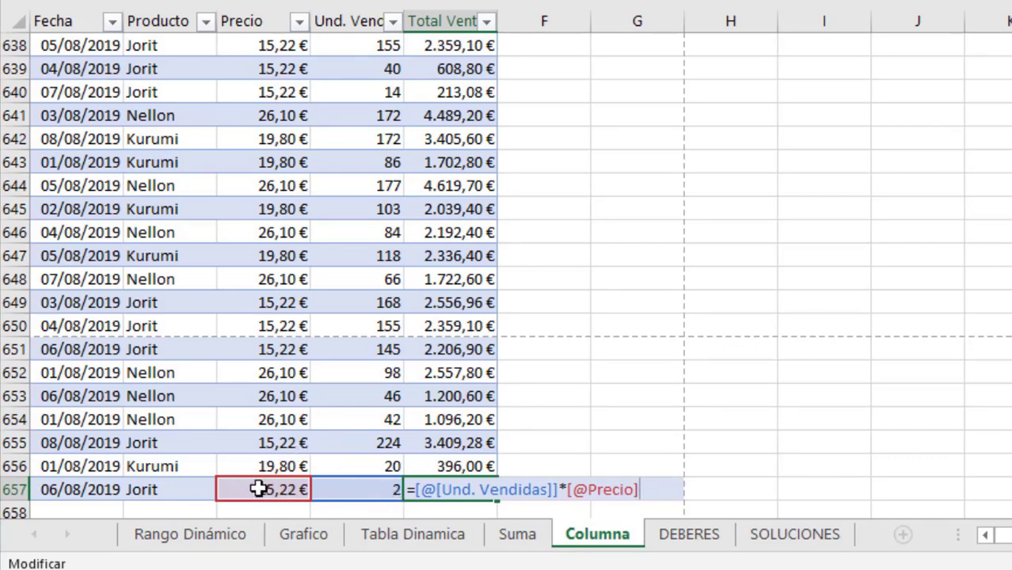
pyautogui.press('Return')
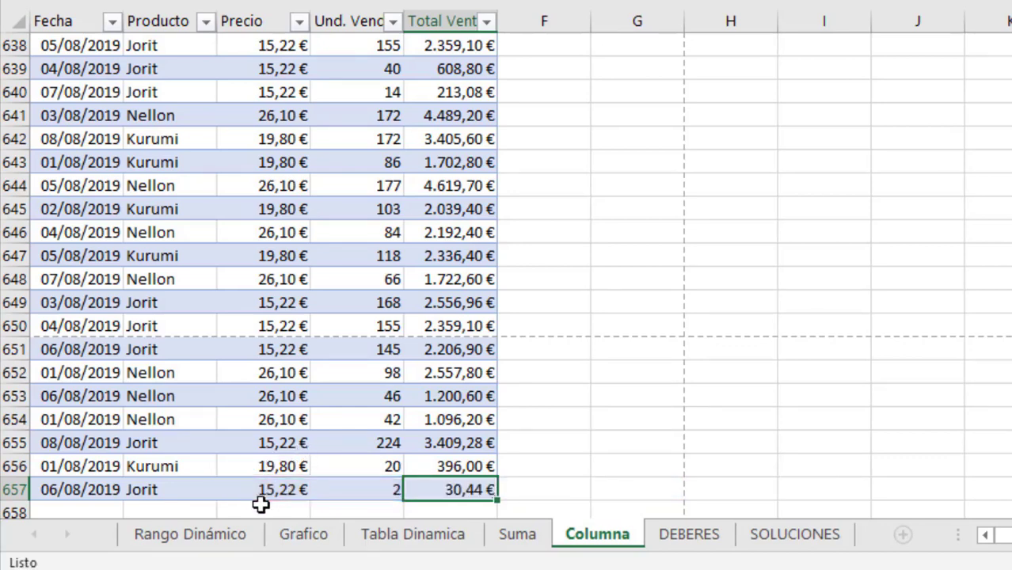
pyautogui.hotkey('ctrl', 'Home')
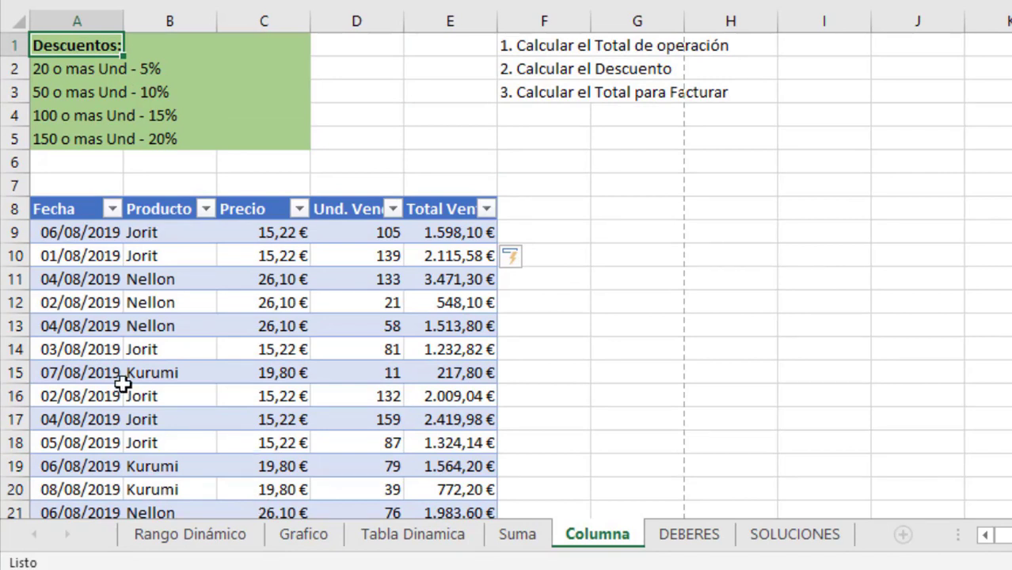
pyautogui.click(32, 235)
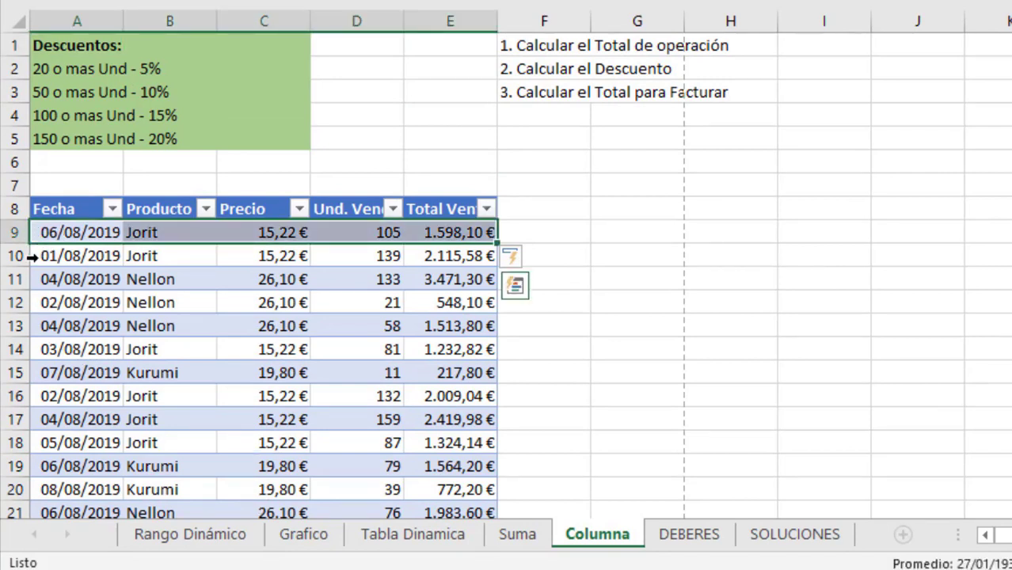
pyautogui.click(31, 255)
pyautogui.click(38, 279)
pyautogui.click(40, 302)
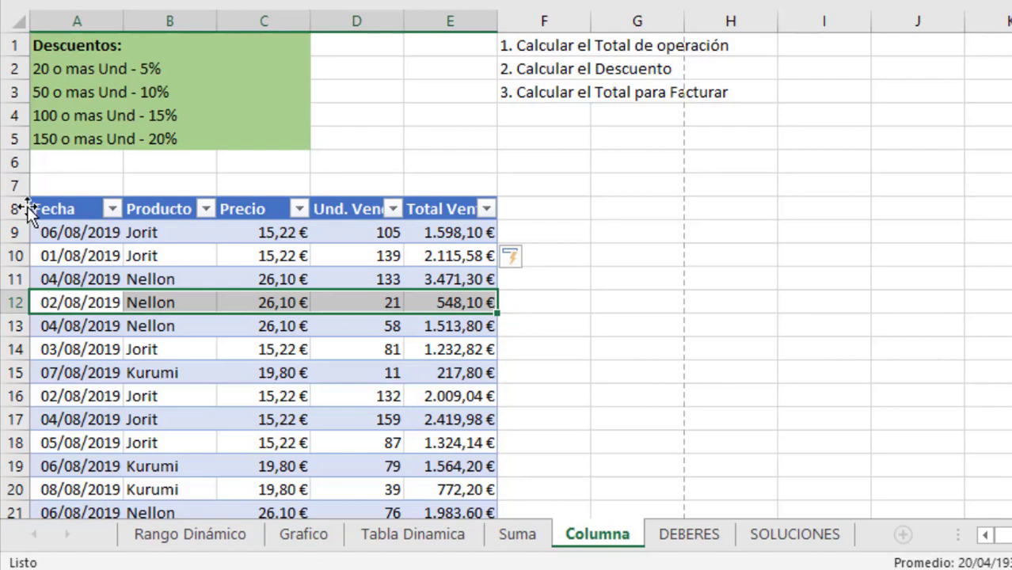
pyautogui.moveTo(41, 40); pyautogui.dragTo(256, 135)
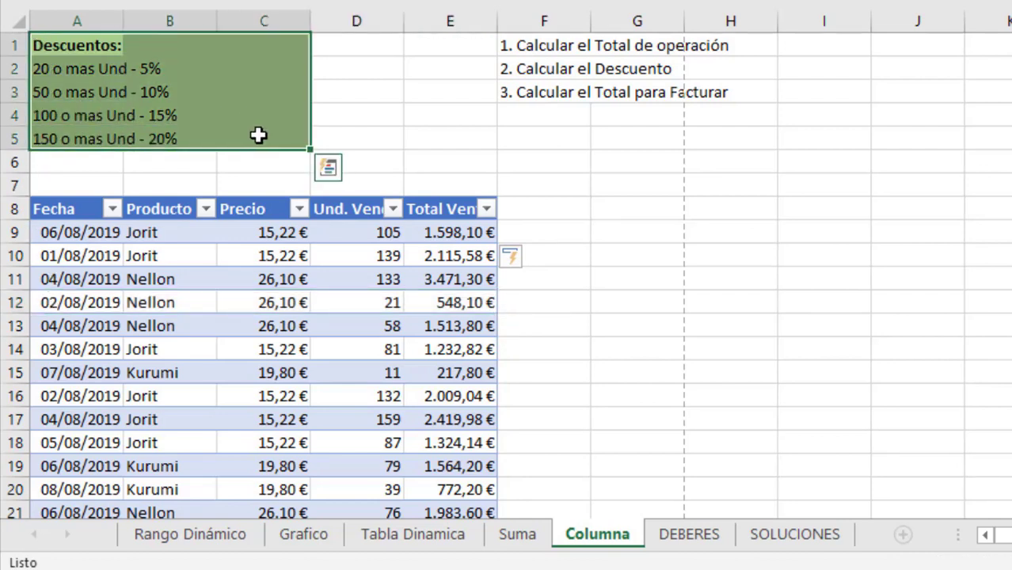
# Step: Enter the headings Unidades in I8 and % Descuento in J8
pyautogui.click(820, 208)
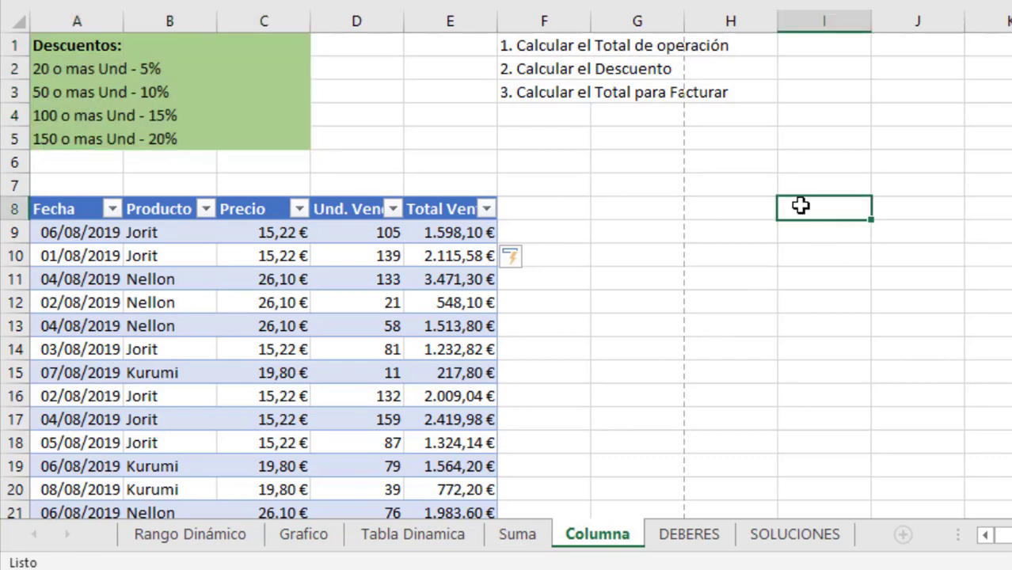
pyautogui.write('U')
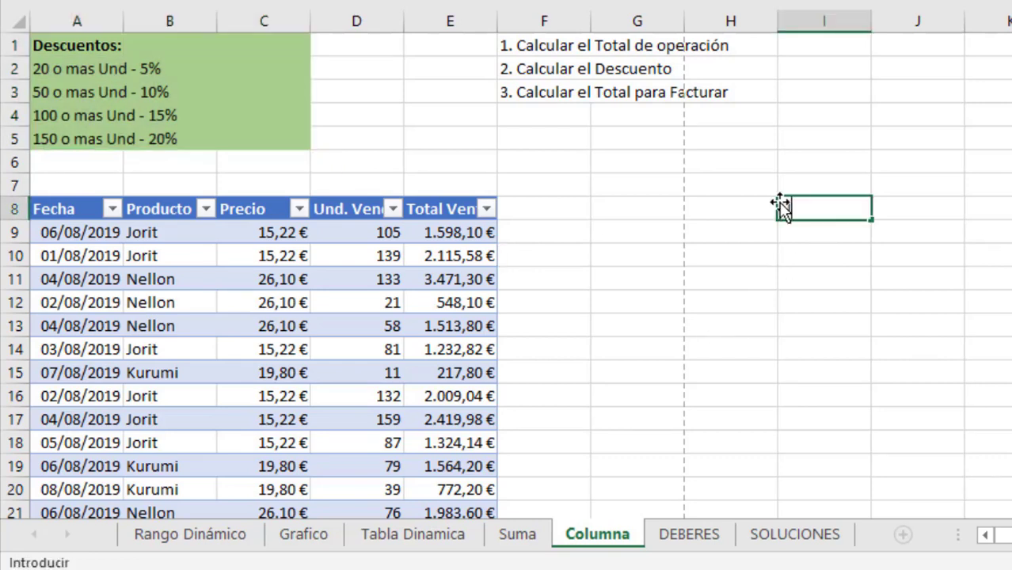
pyautogui.write('nidades')
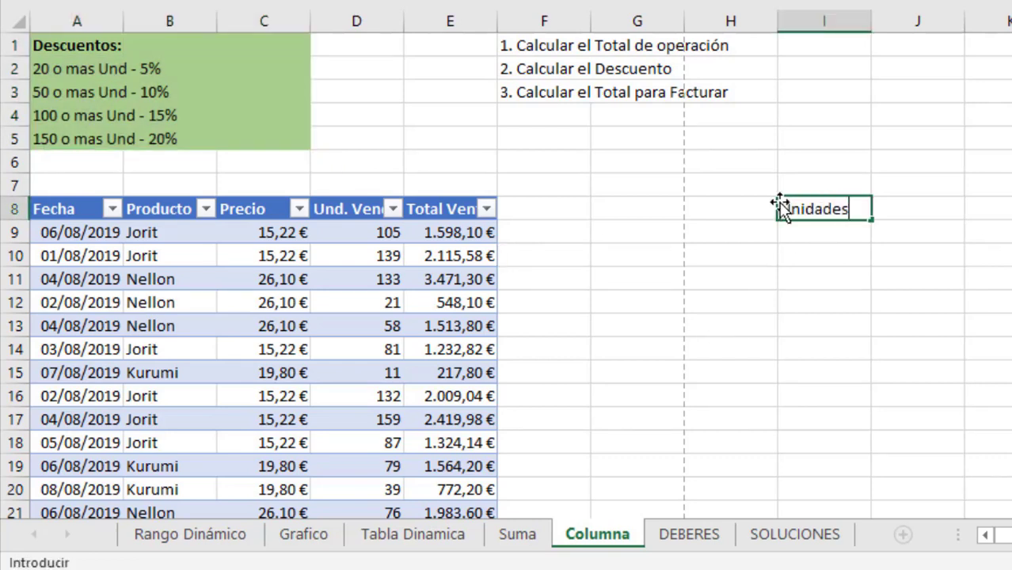
pyautogui.press('Tab')
pyautogui.write('%')
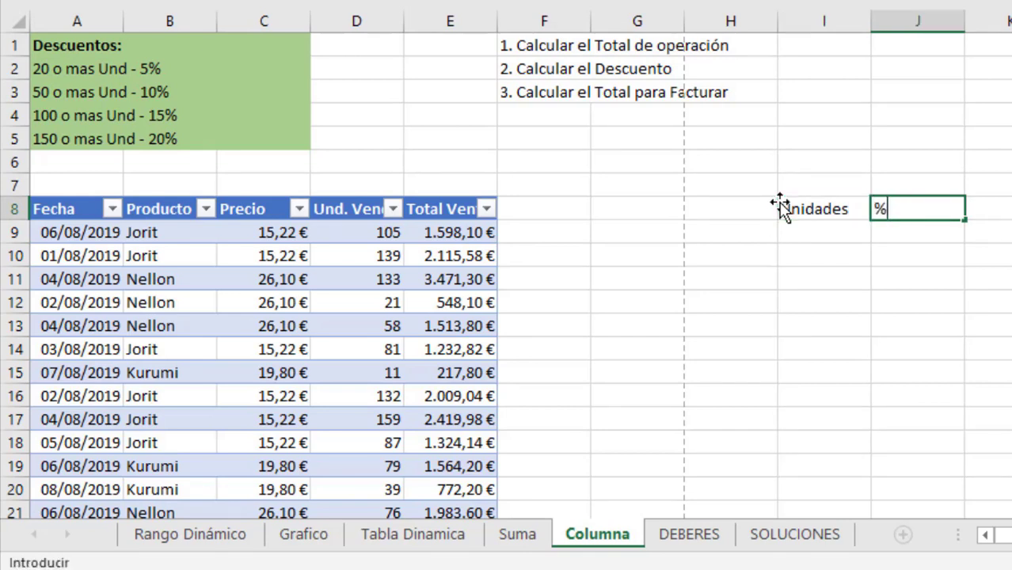
pyautogui.write(' Descuen')
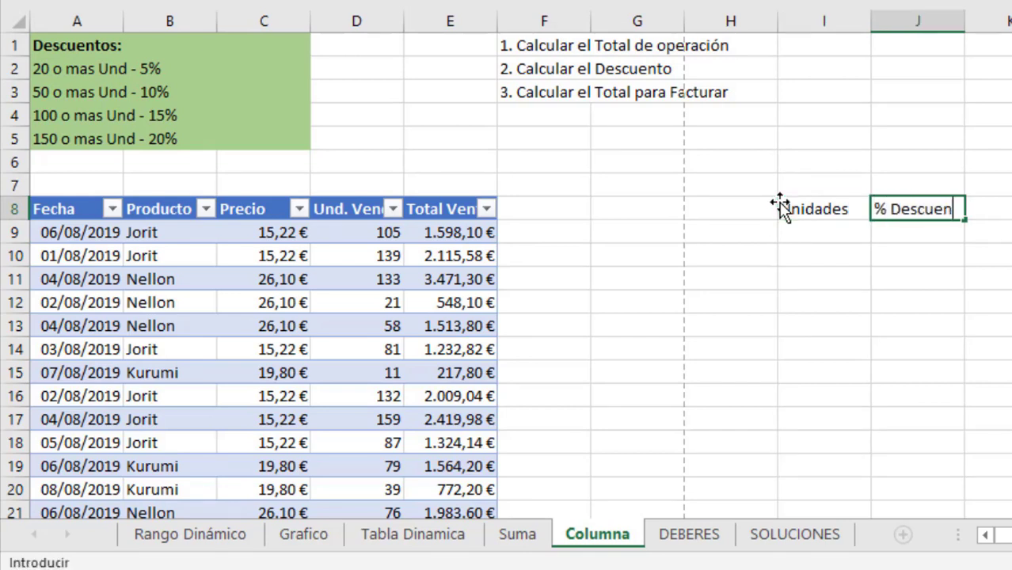
pyautogui.write('to')
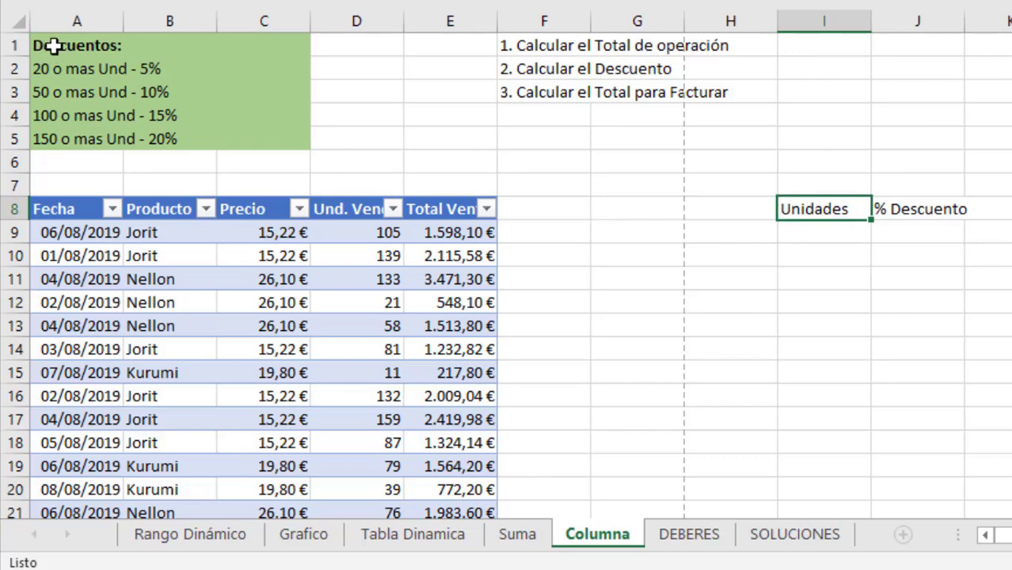
pyautogui.moveTo(46, 44); pyautogui.dragTo(82, 133)
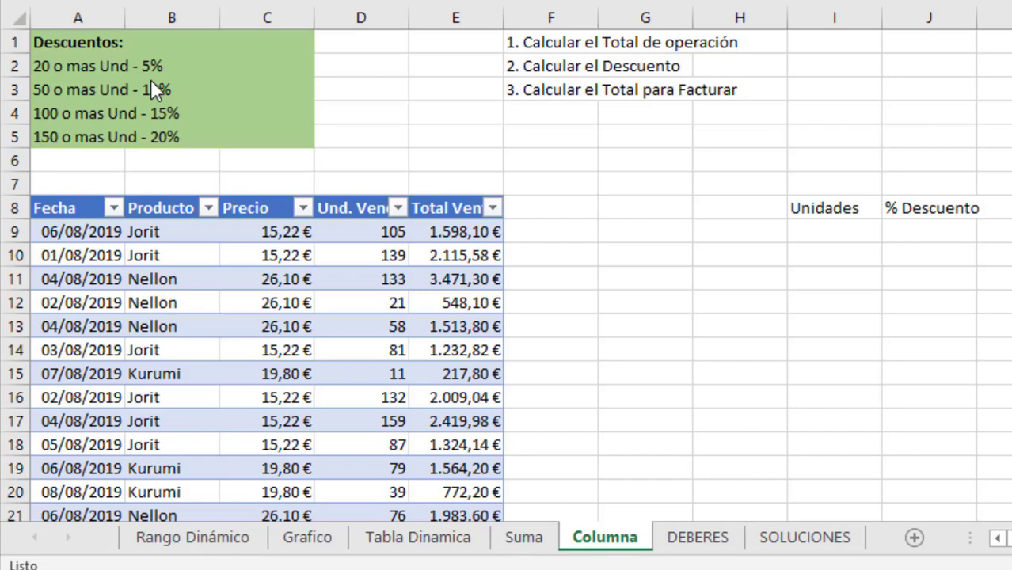
# Step: Enter the first two lookup rows: 0 with 0, and 20 with 5%
pyautogui.click(829, 232)
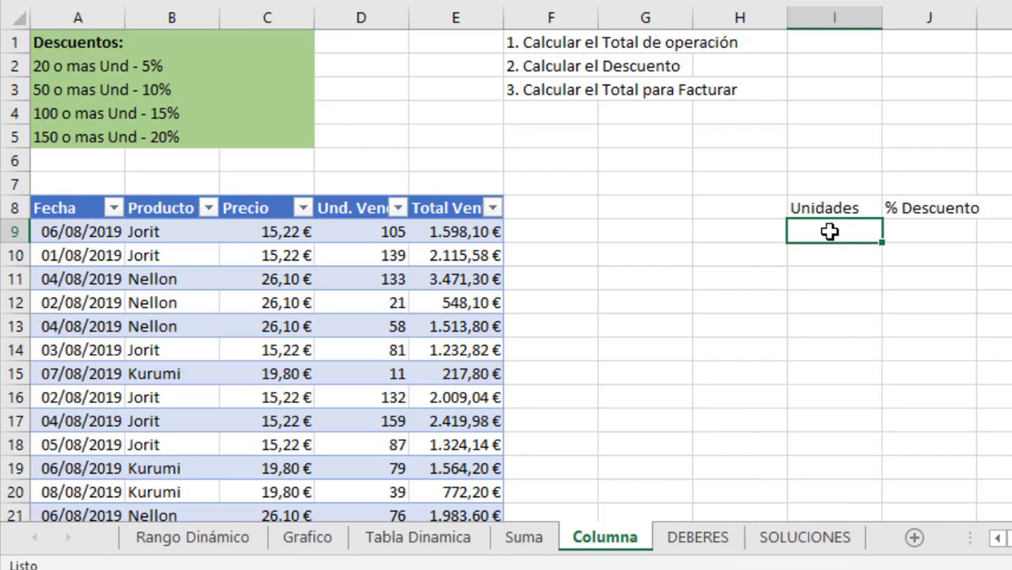
pyautogui.write('0')
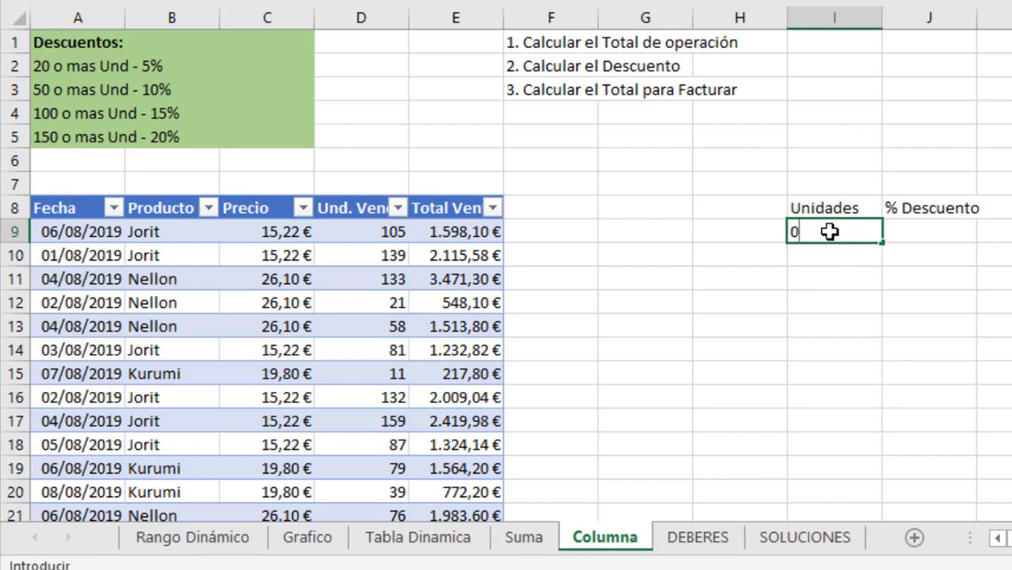
pyautogui.press('Tab')
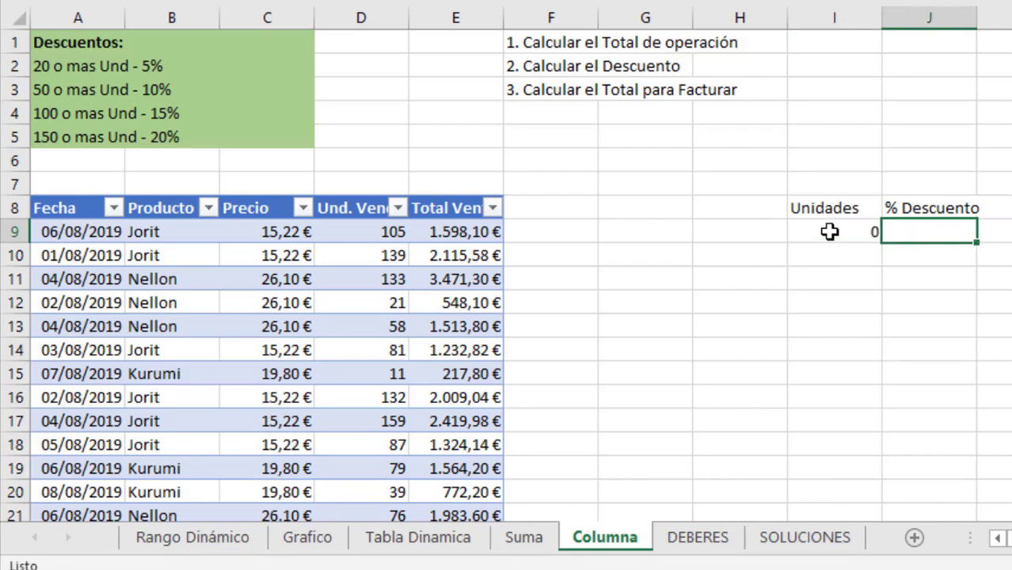
pyautogui.write('0')
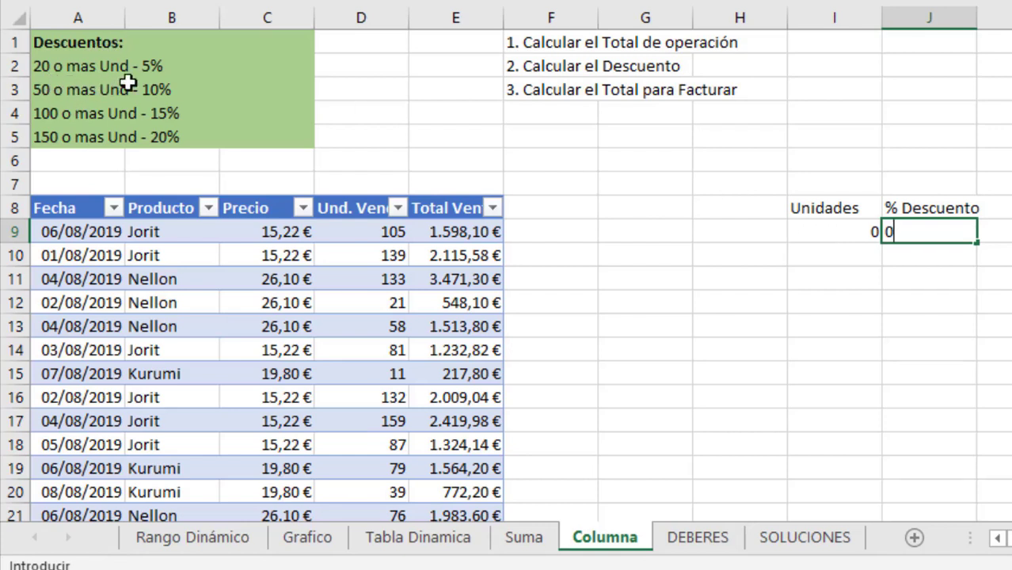
pyautogui.click(817, 256)
pyautogui.write('20')
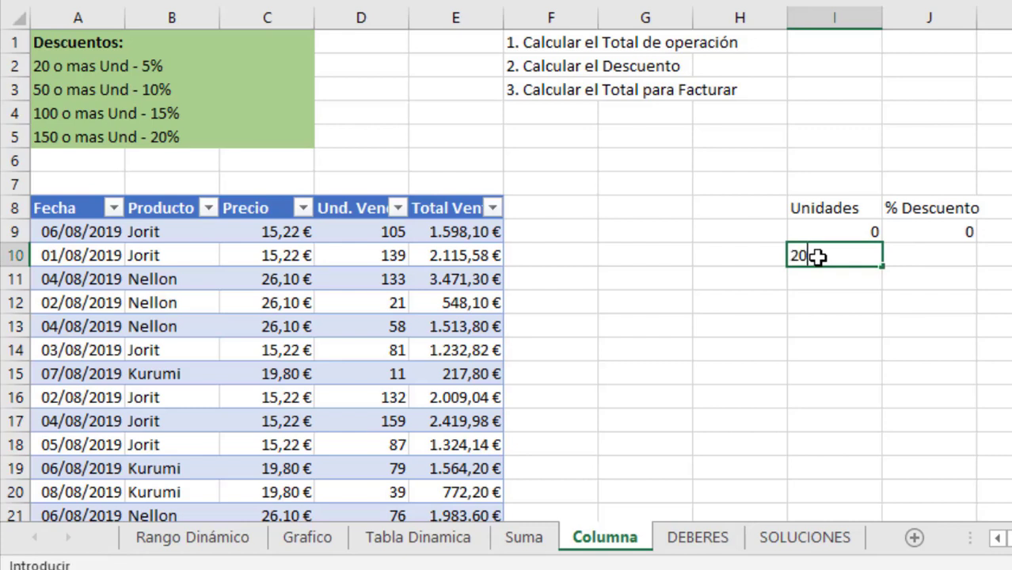
pyautogui.press('Tab')
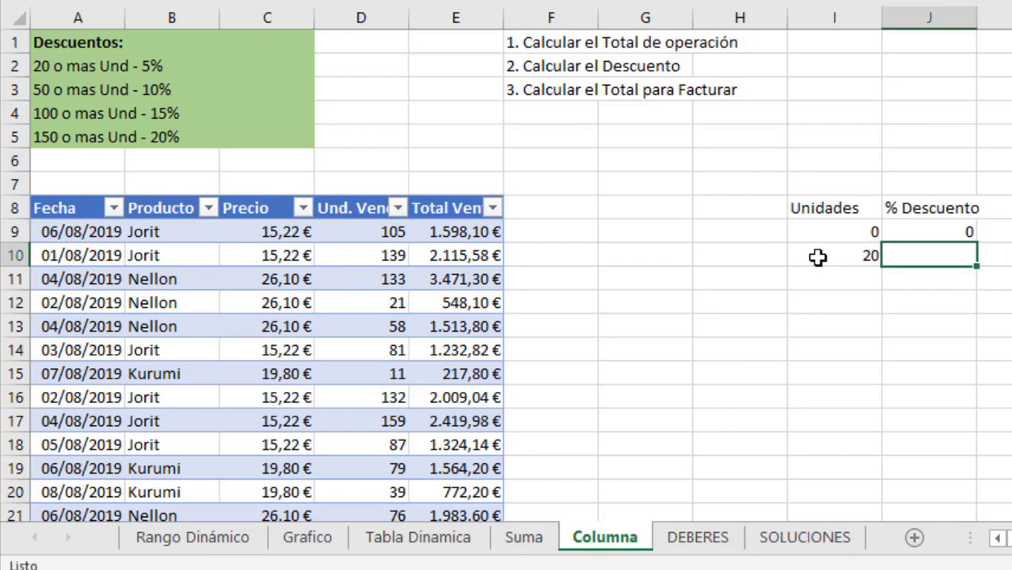
pyautogui.write('=')
pyautogui.write('5')
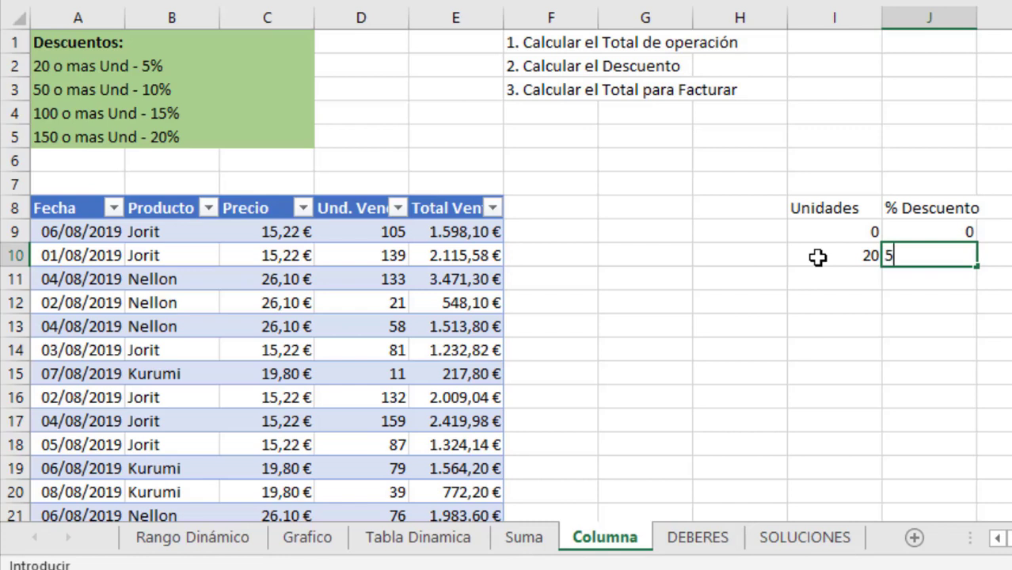
pyautogui.write('%')
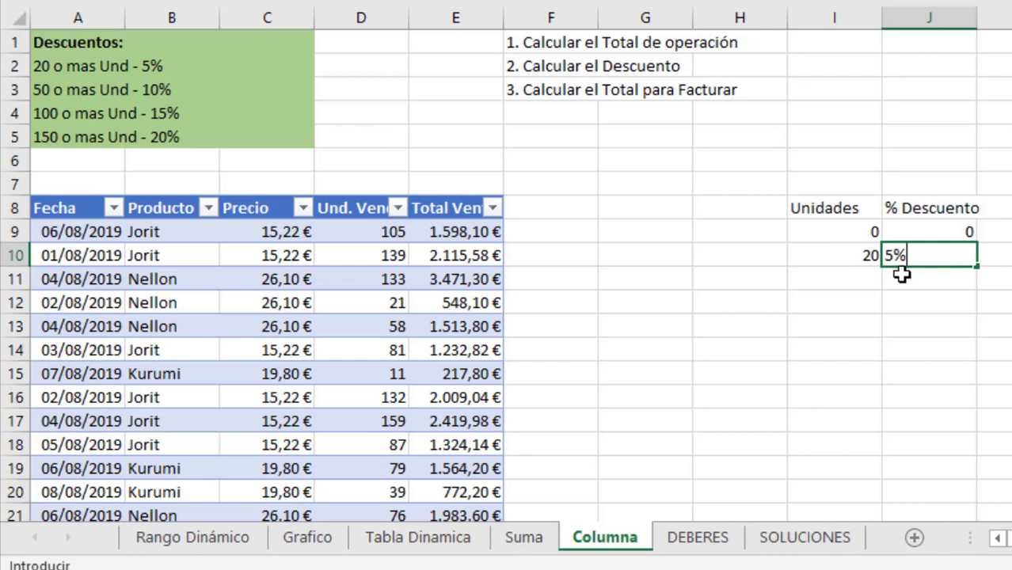
pyautogui.press('Return')
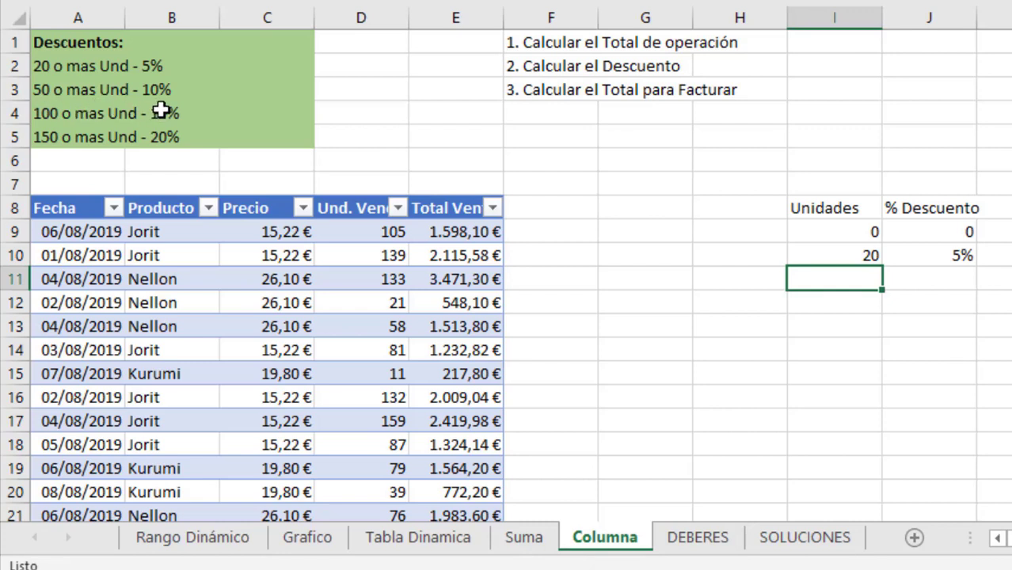
# Step: Add the rows 50/10%, 100/15% and 150/20% to the lookup table
pyautogui.write('50')
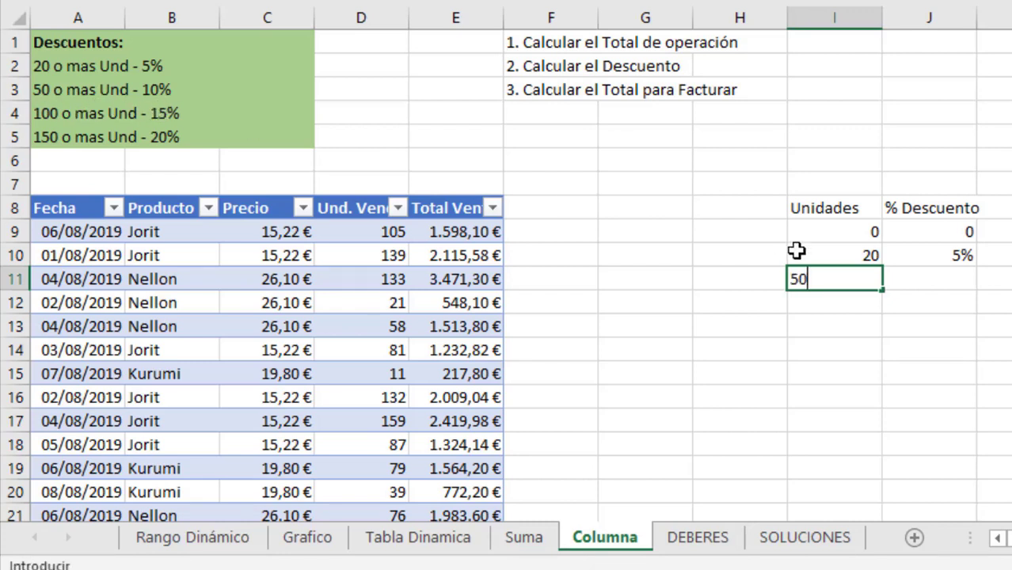
pyautogui.press('Tab')
pyautogui.write('10')
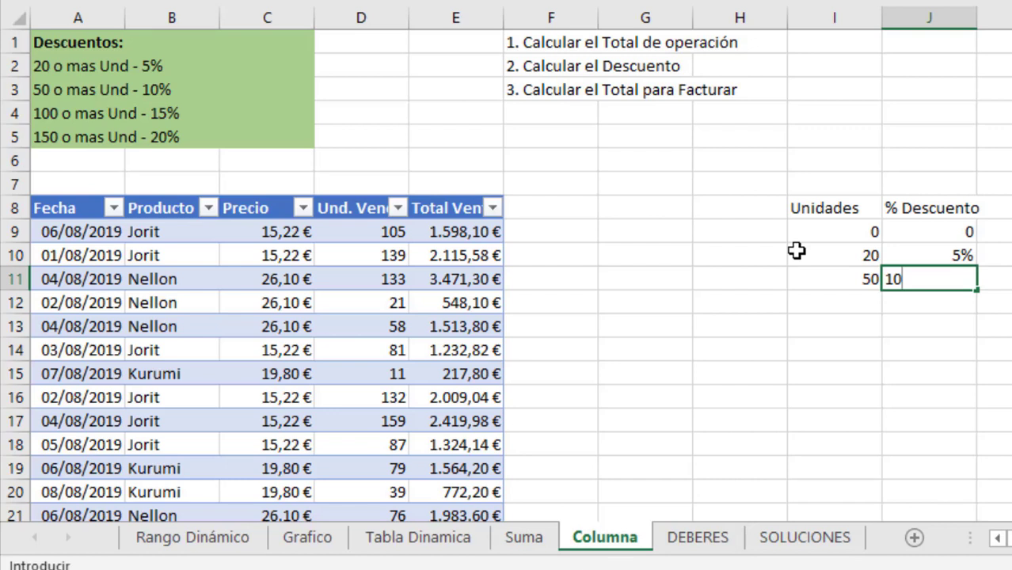
pyautogui.write('%')
pyautogui.click(825, 305)
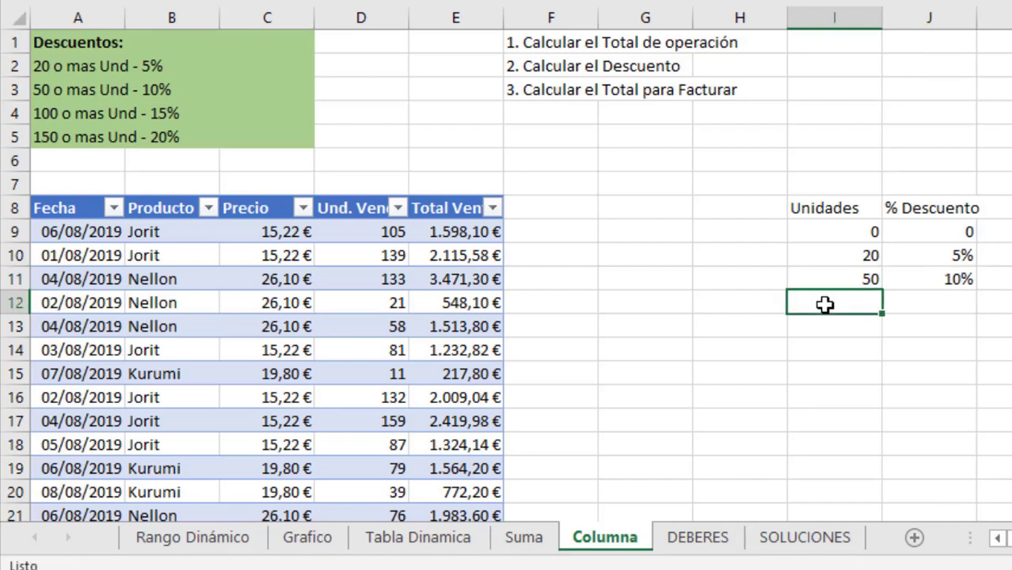
pyautogui.write('100')
pyautogui.press('Tab')
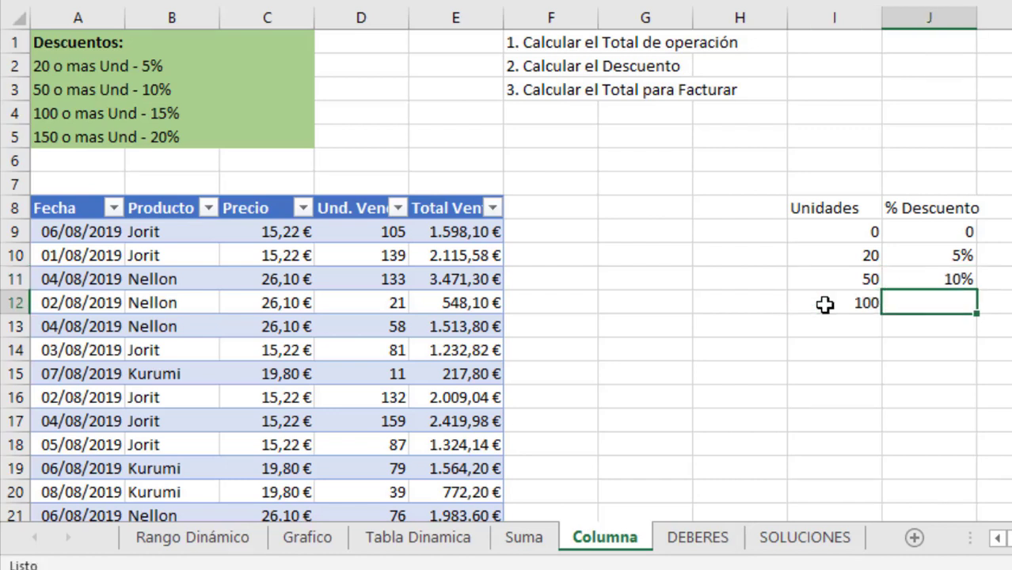
pyautogui.write('15%')
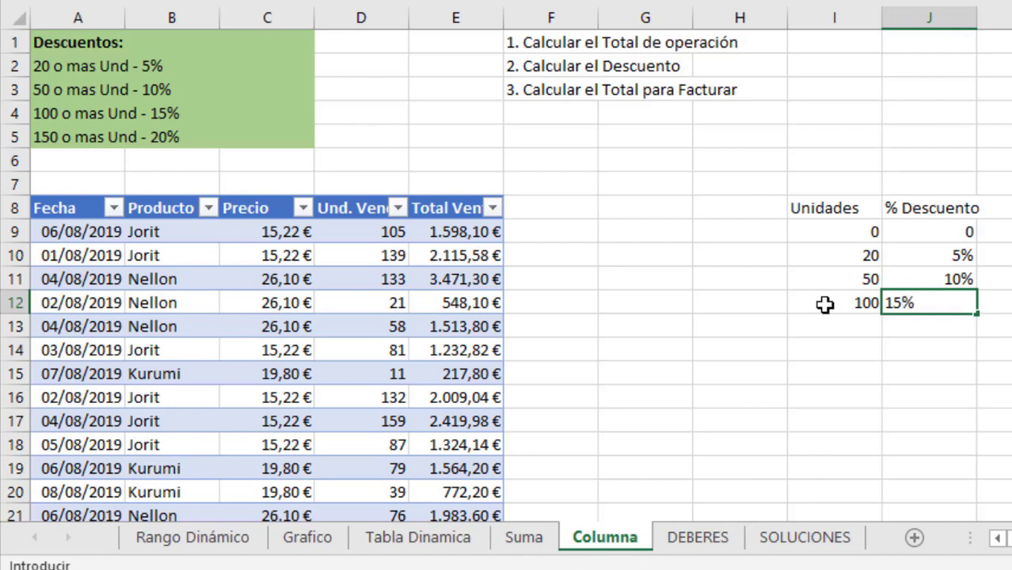
pyautogui.press('Return')
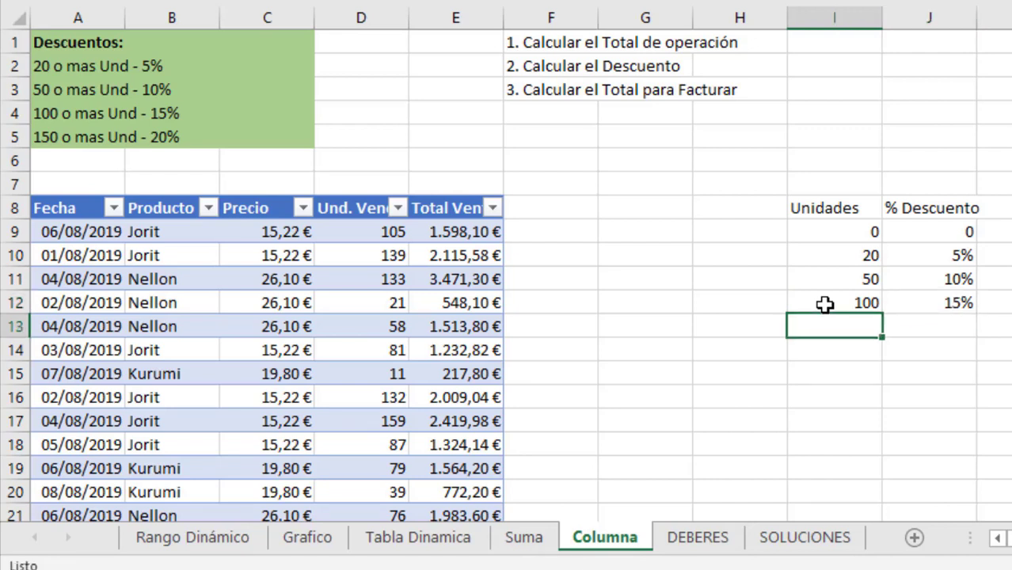
pyautogui.write('150')
pyautogui.press('Tab')
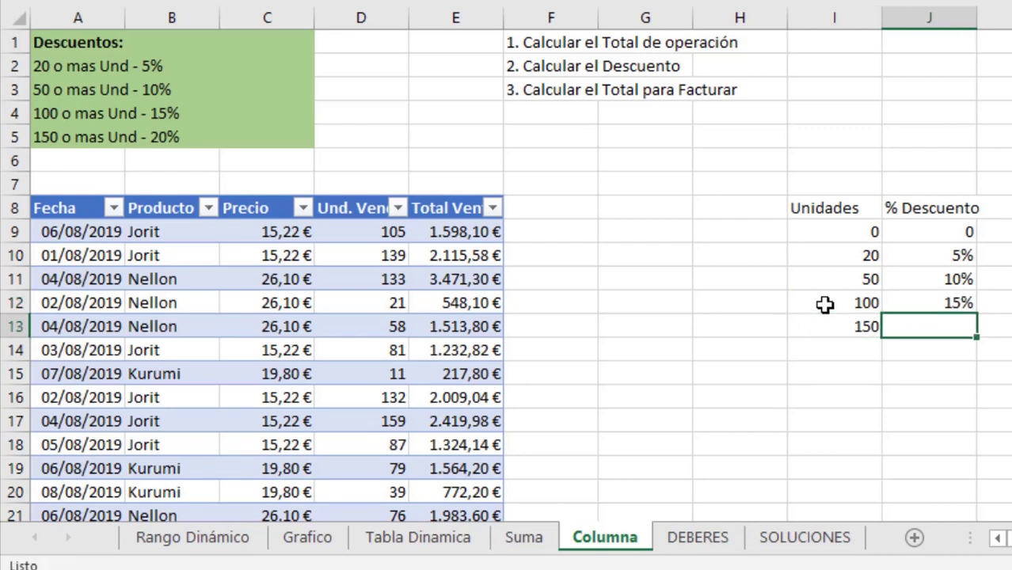
pyautogui.write('20')
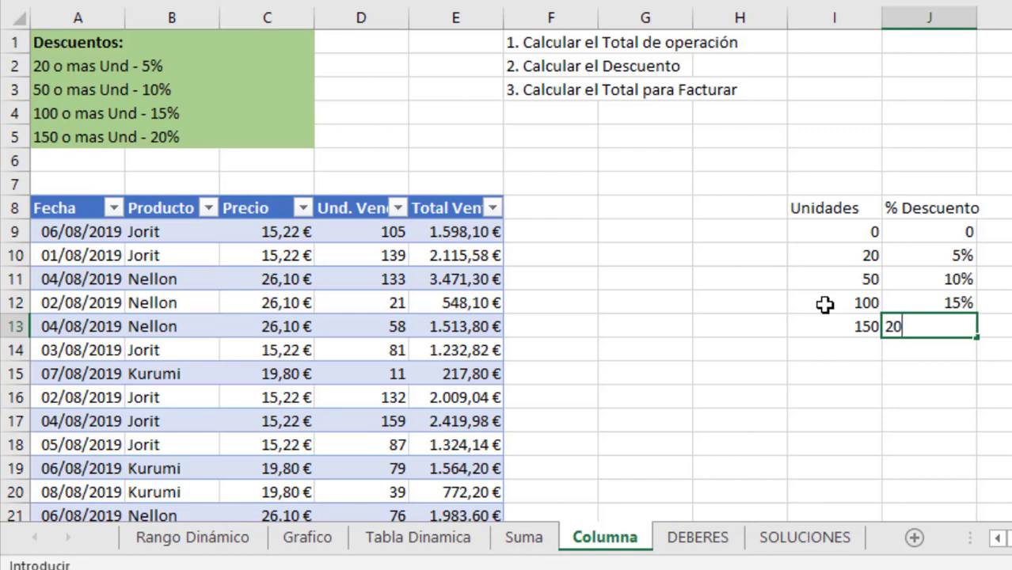
pyautogui.write('%')
pyautogui.click(825, 304)
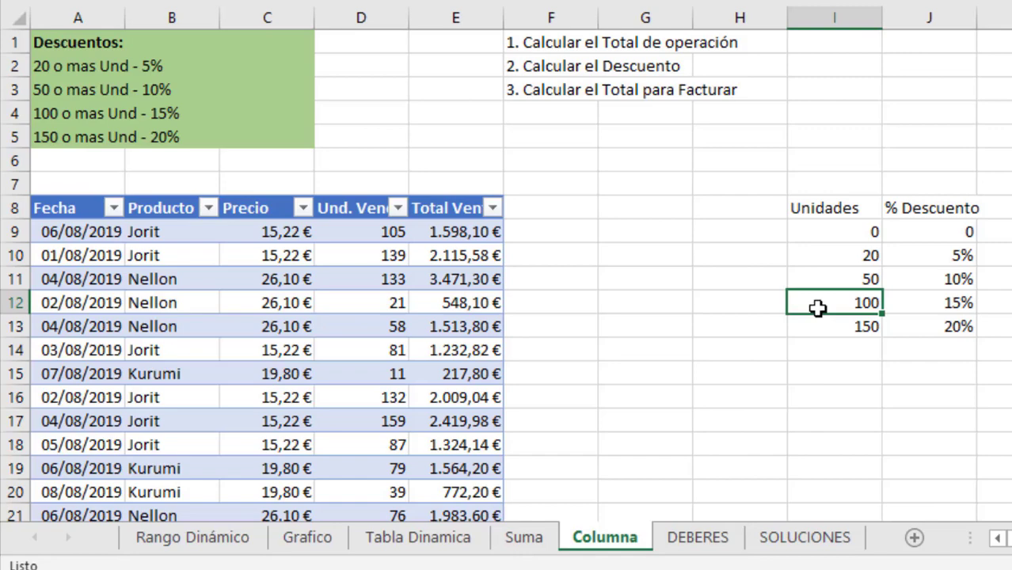
# Step: Make I8:J13 a table with headers, then cancel renaming it TablaDescue, leaving Tabla5
pyautogui.hotkey('ctrl', 't')
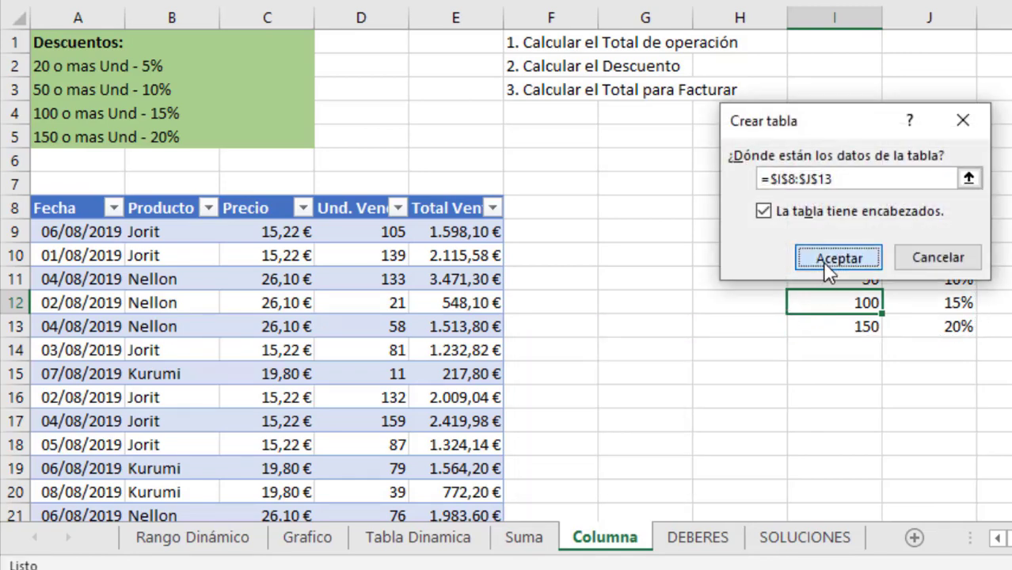
pyautogui.click(822, 258)
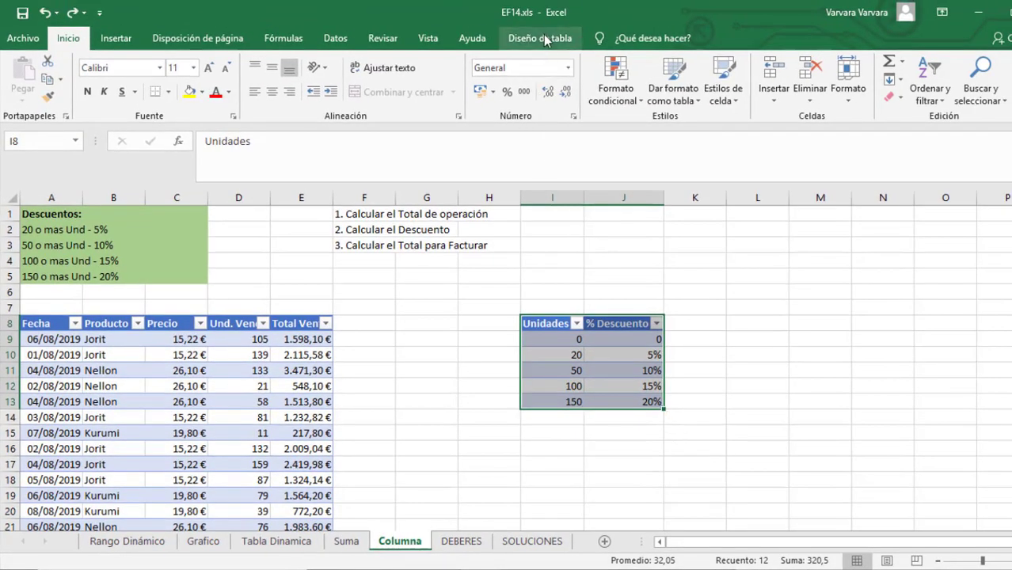
pyautogui.click(545, 40)
pyautogui.click(45, 80)
pyautogui.write('T')
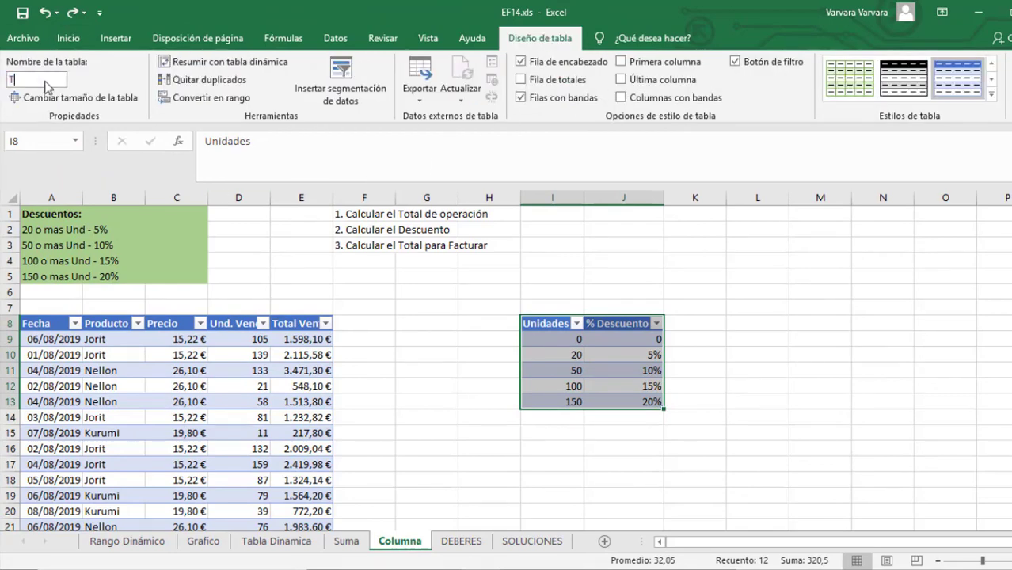
pyautogui.write('ablaDescuen')
pyautogui.press('Escape')
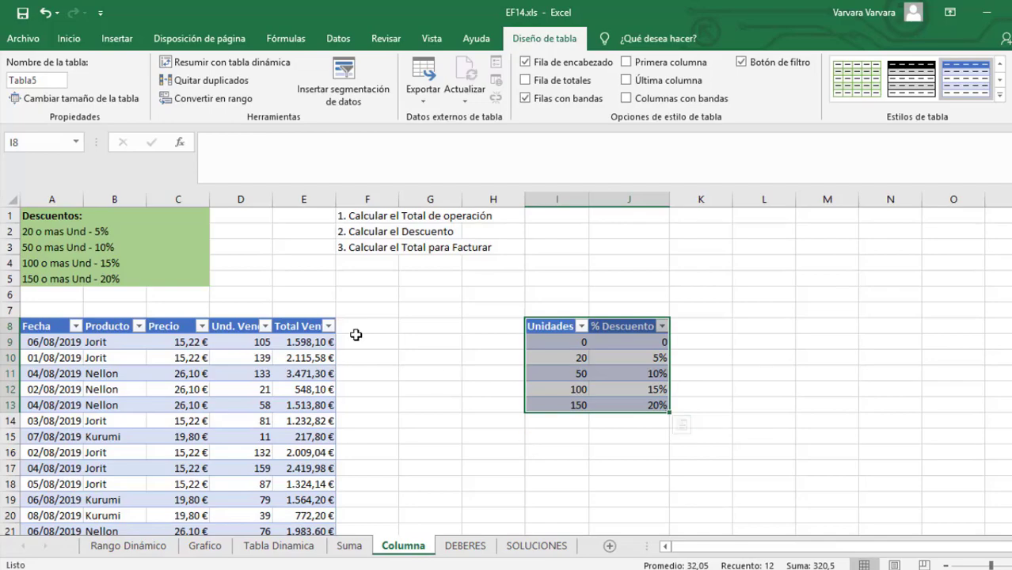
pyautogui.click(27, 342)
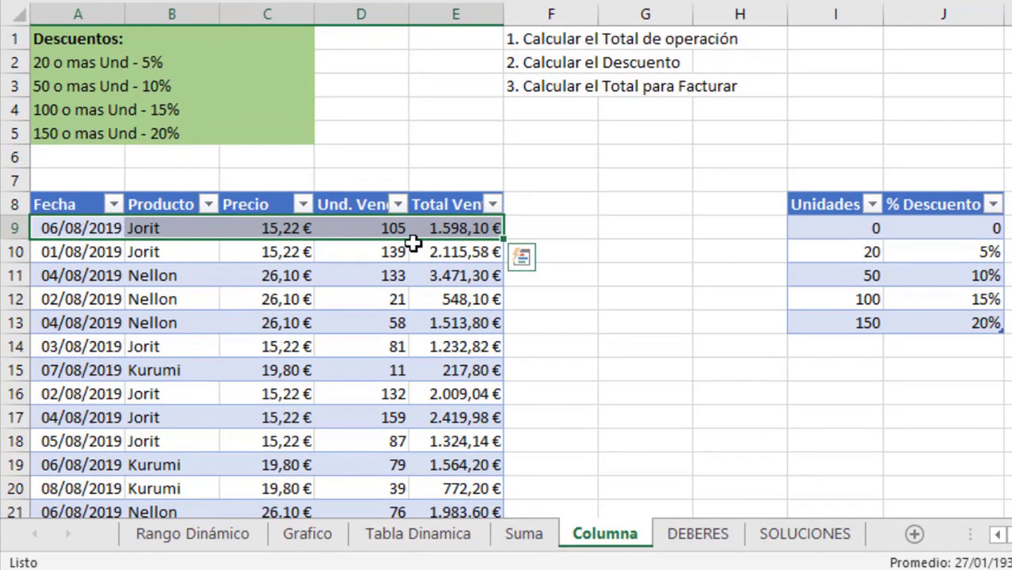
pyautogui.click(794, 198)
pyautogui.moveTo(839, 228); pyautogui.dragTo(958, 228)
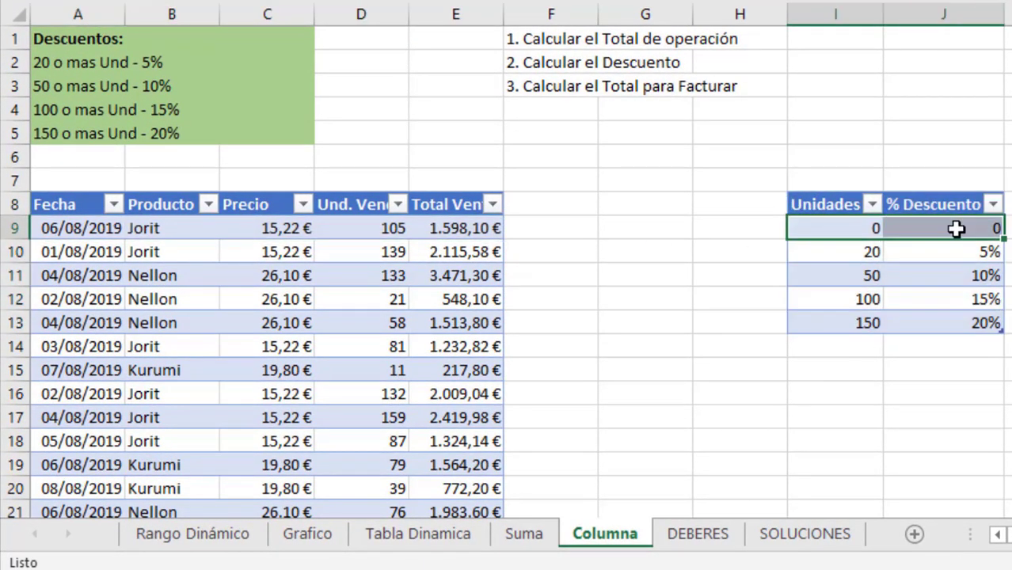
pyautogui.click(832, 250)
pyautogui.keyDown('shift'); pyautogui.click(935, 250); pyautogui.keyUp('shift')
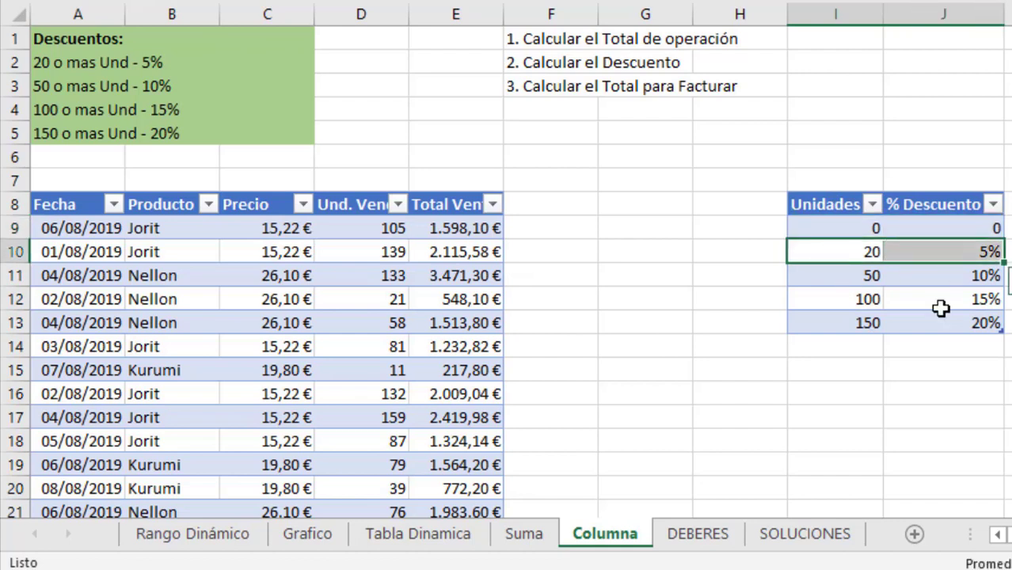
pyautogui.click(831, 277)
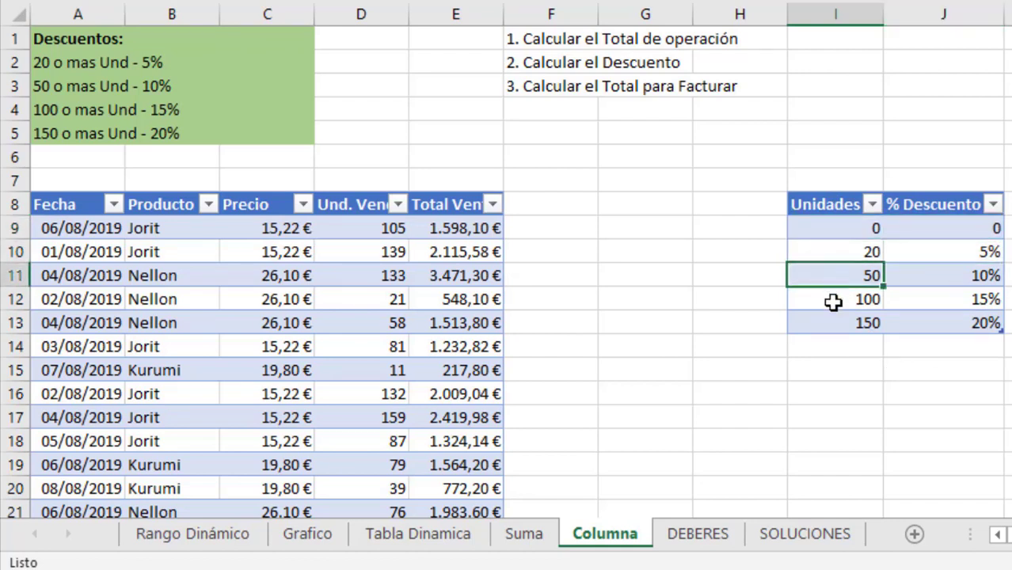
pyautogui.click(832, 301)
pyautogui.click(834, 323)
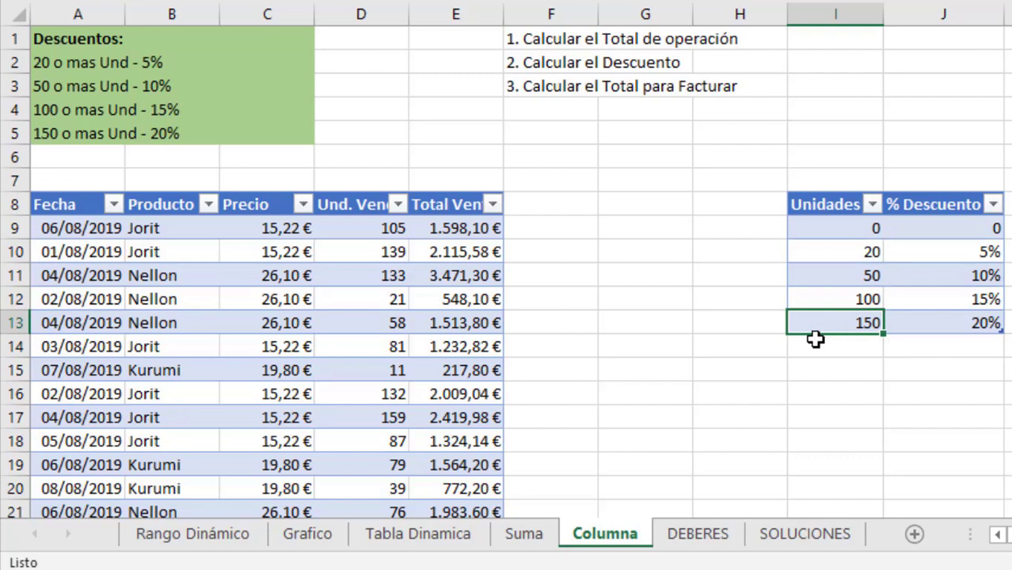
pyautogui.click(351, 229)
pyautogui.click(832, 299)
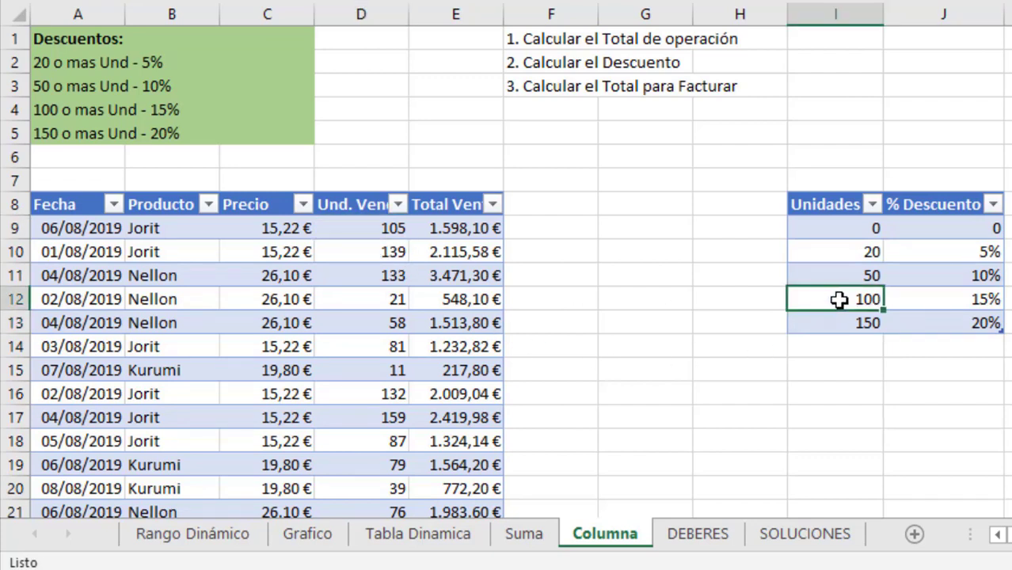
pyautogui.keyDown('shift'); pyautogui.click(967, 299); pyautogui.keyUp('shift')
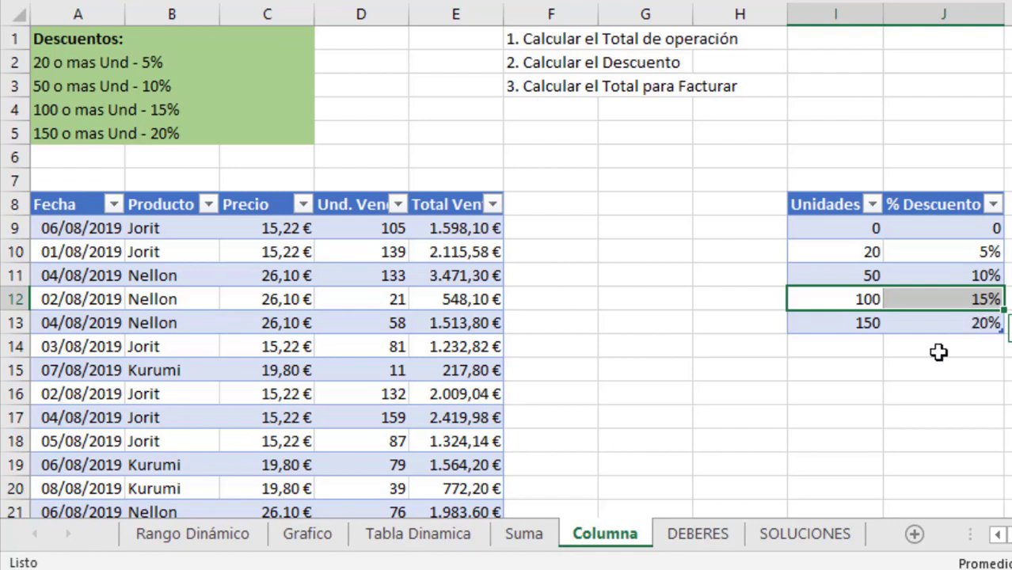
# Step: Add a Descuento header in F8, extending the sales table with a new column
pyautogui.click(552, 206)
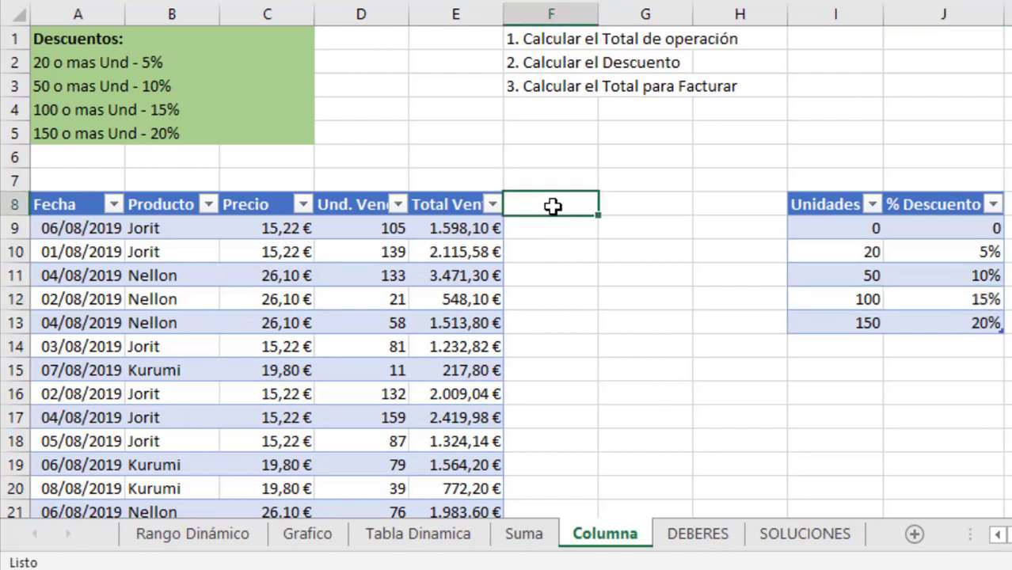
pyautogui.write('Descuento')
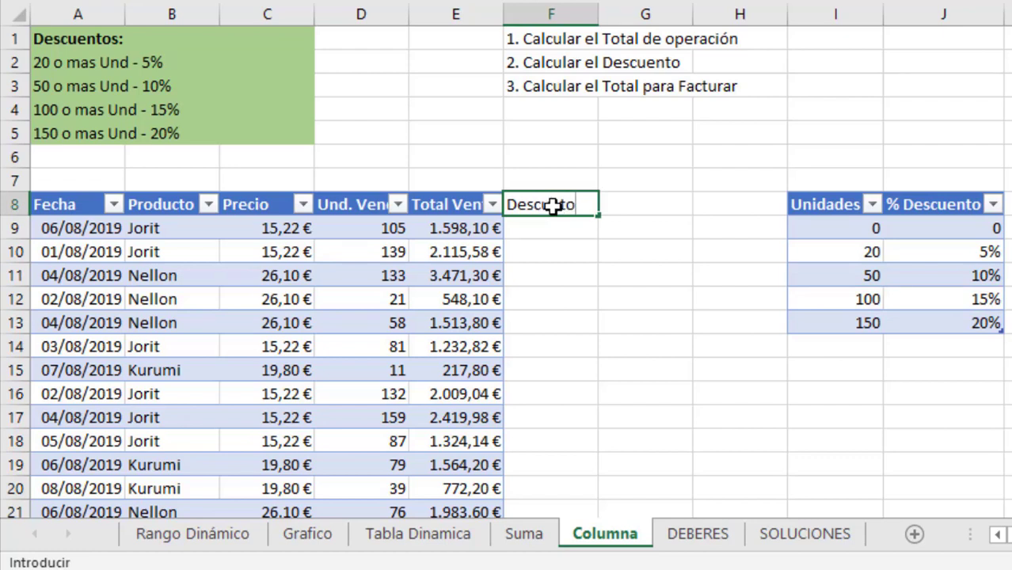
pyautogui.press('Return')
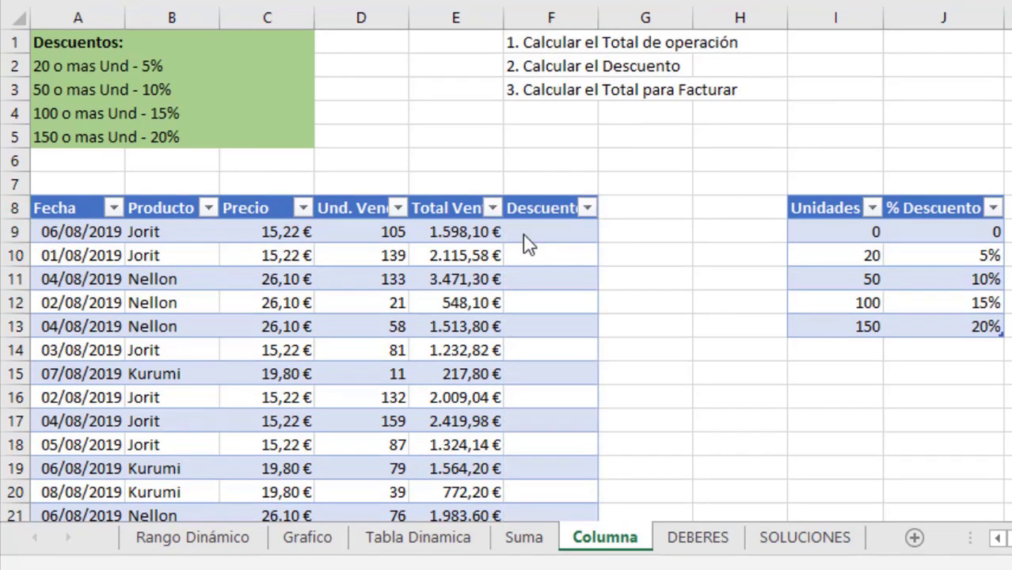
# Step: Start a BUSCARV formula in F9 using the row's Und. Vendidas as lookup value
pyautogui.click(550, 243)
pyautogui.write('=bus')
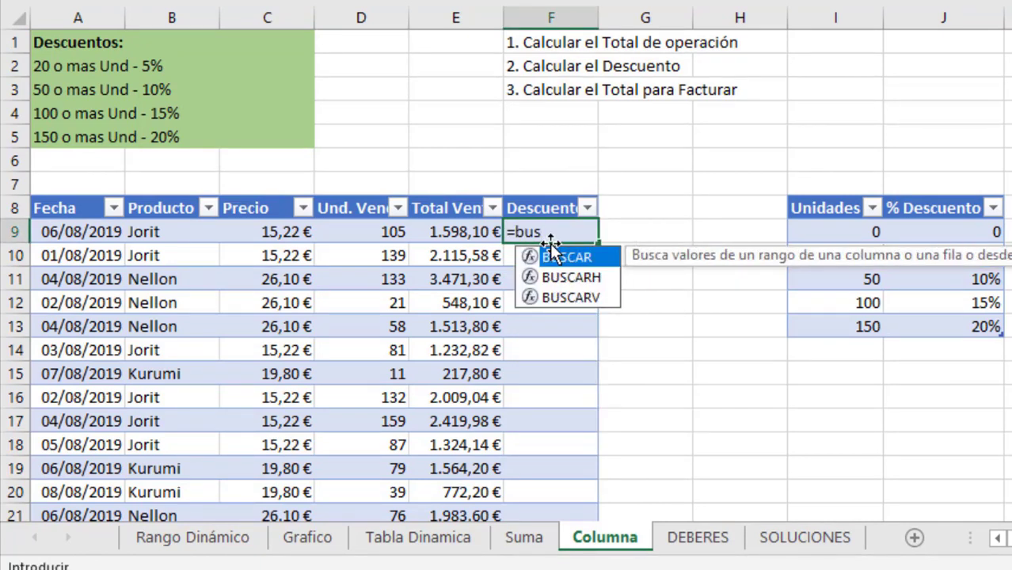
pyautogui.press('Down')
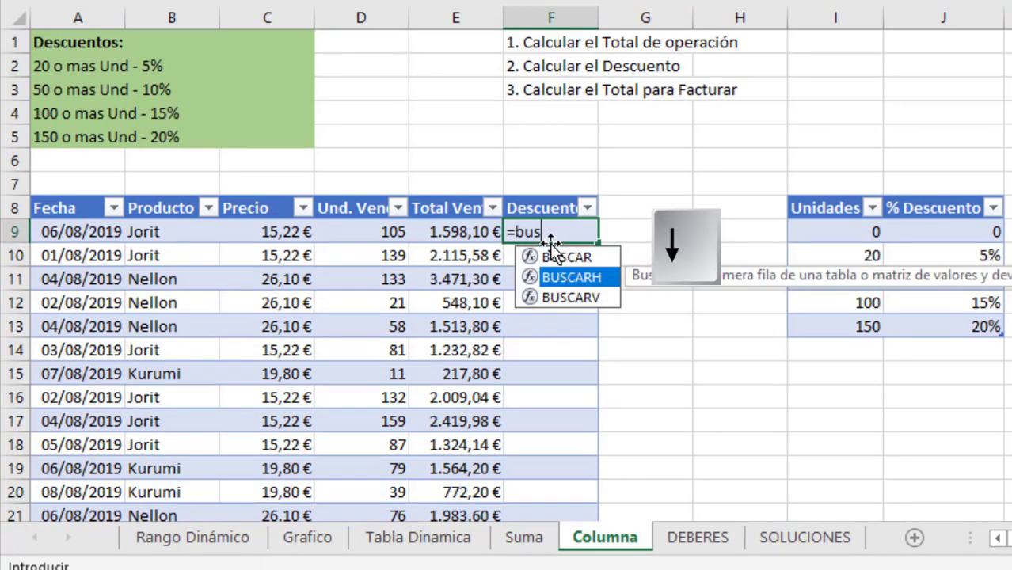
pyautogui.press('Down')
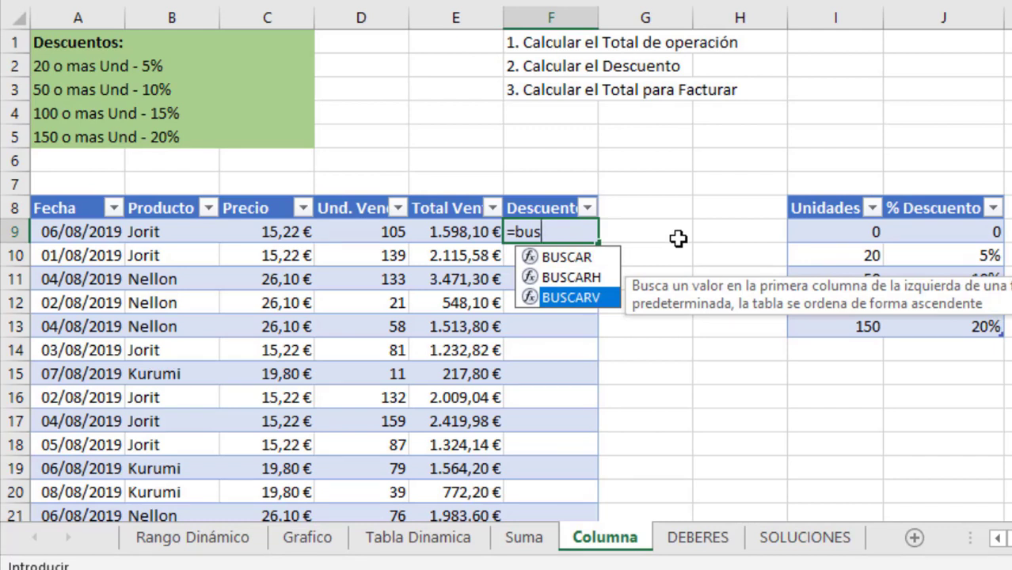
pyautogui.press('Tab')
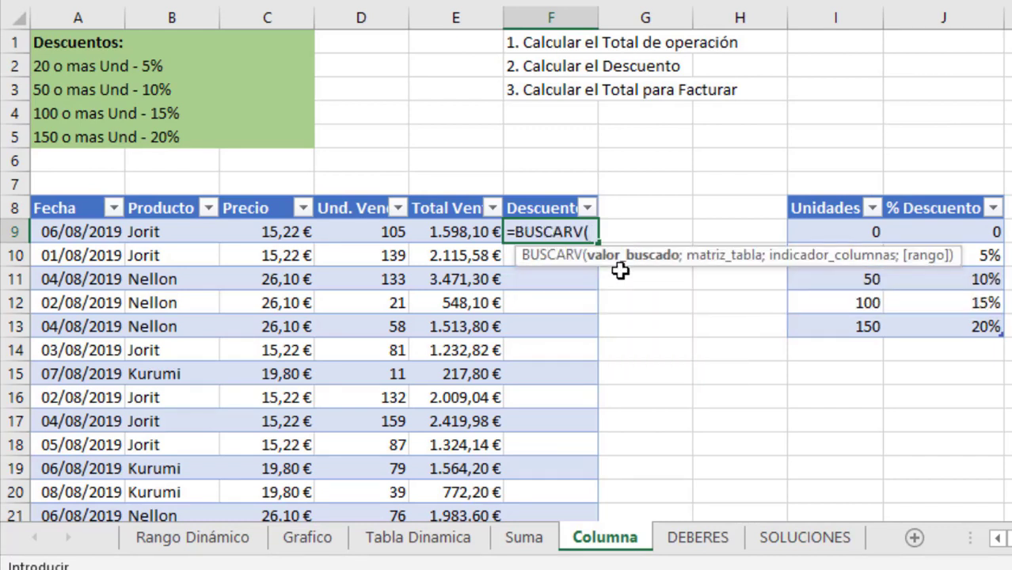
pyautogui.click(344, 228)
pyautogui.write(';')
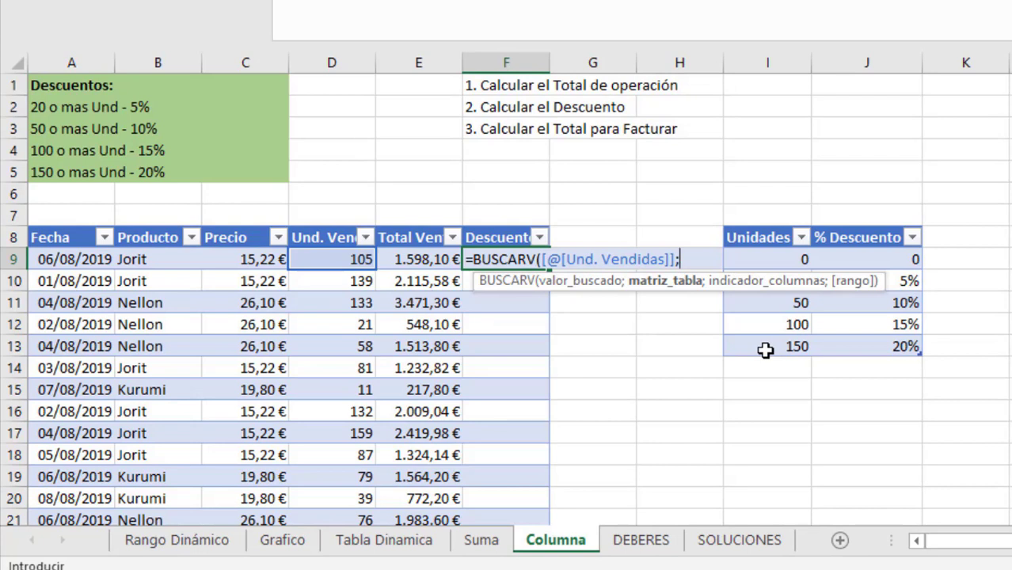
# Step: Complete =BUSCARV([@[Und. Vendidas]];TablaDescuentos;2;1) and fill the whole Descuento column
pyautogui.moveTo(745, 236)
pyautogui.mouseDown()
pyautogui.moveTo(895, 333)
pyautogui.moveTo(895, 346)
pyautogui.mouseUp()
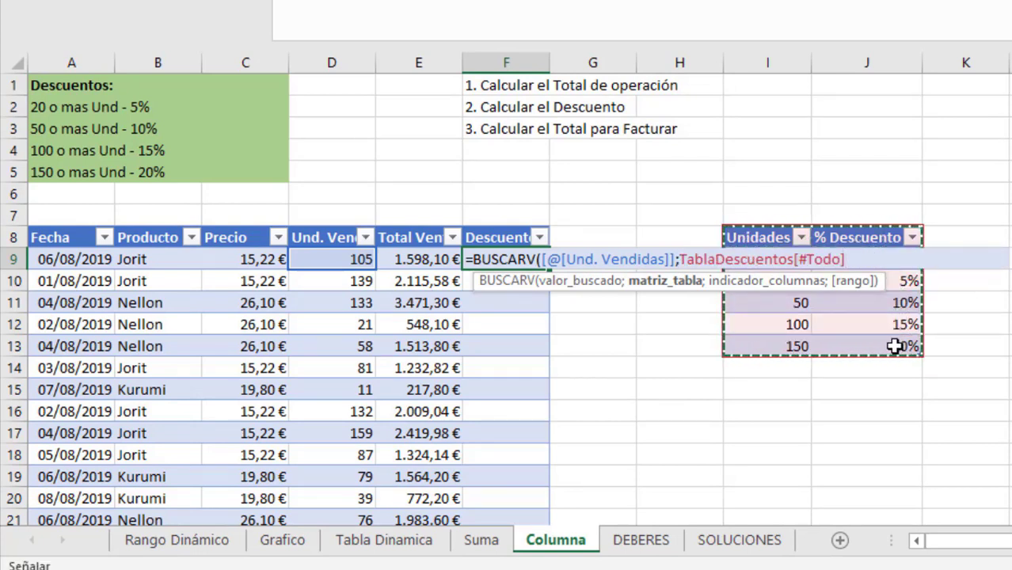
pyautogui.press('BackSpace')
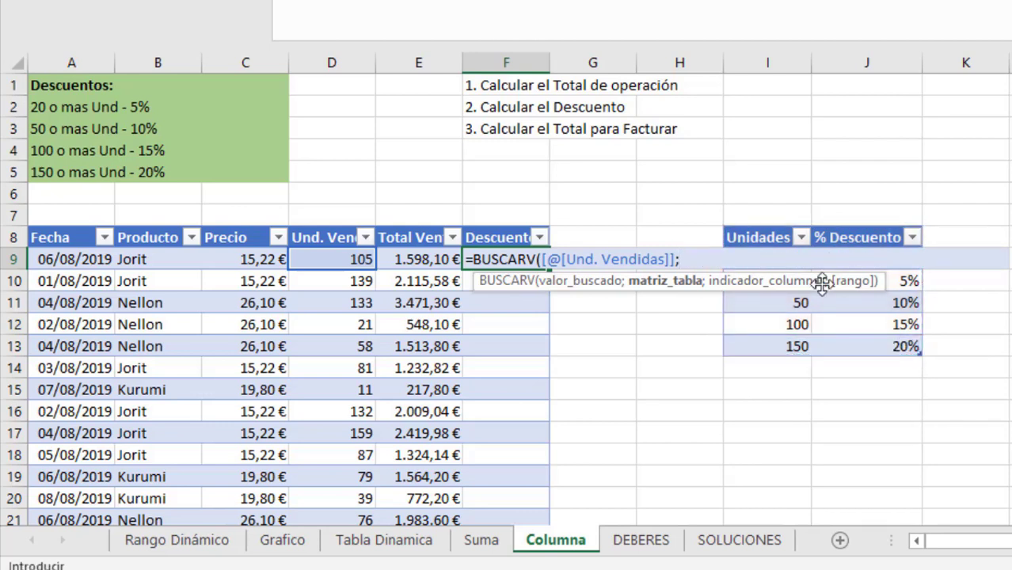
pyautogui.write('tabla')
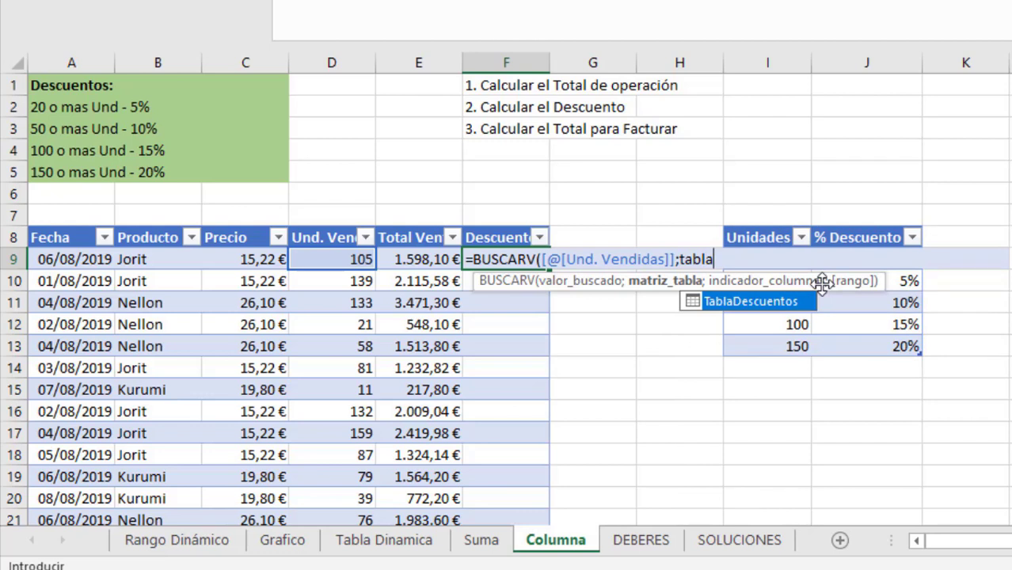
pyautogui.doubleClick(742, 300)
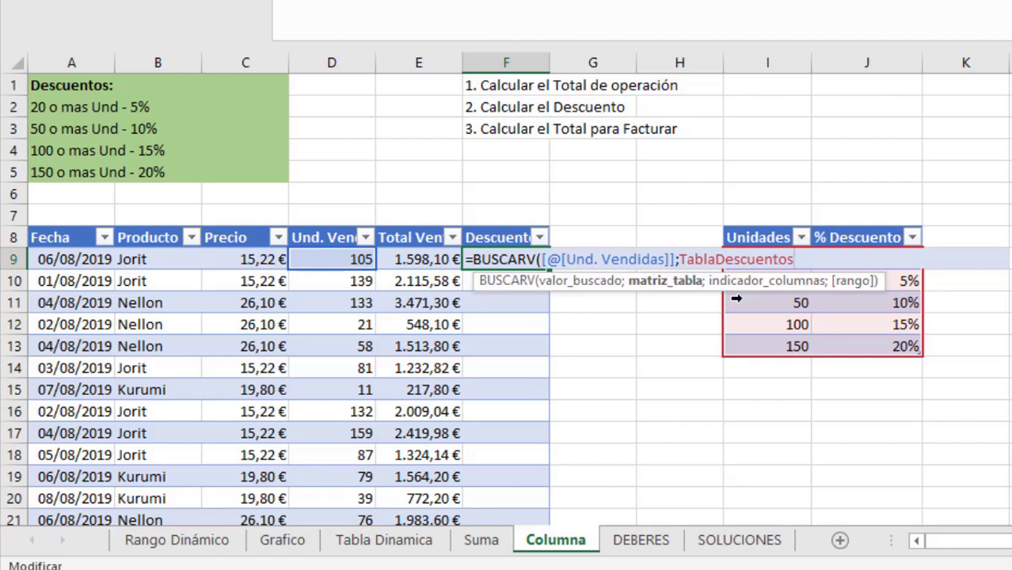
pyautogui.press('BackSpace')
pyautogui.press('BackSpace')
pyautogui.press('BackSpace')
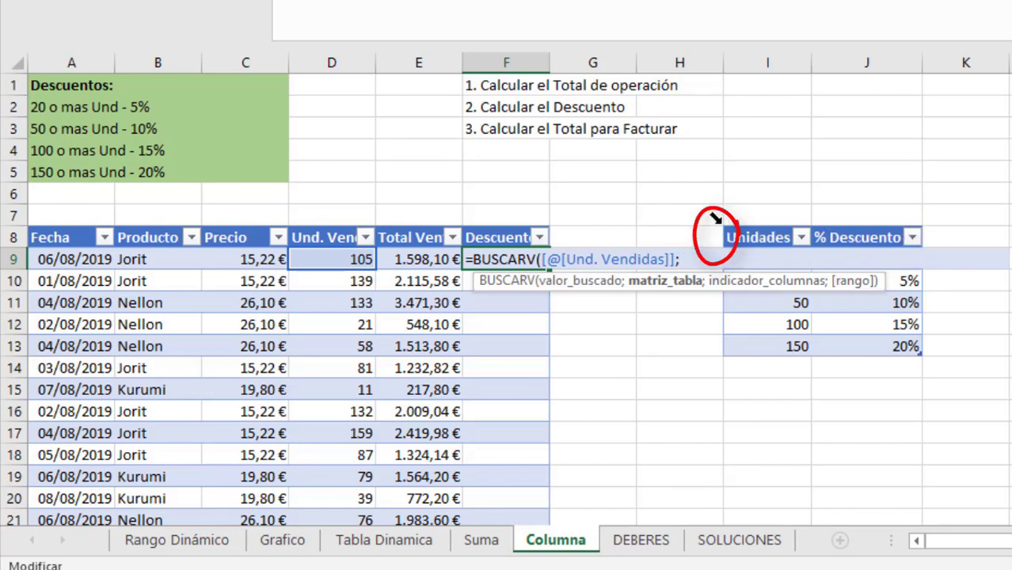
pyautogui.press('F2')
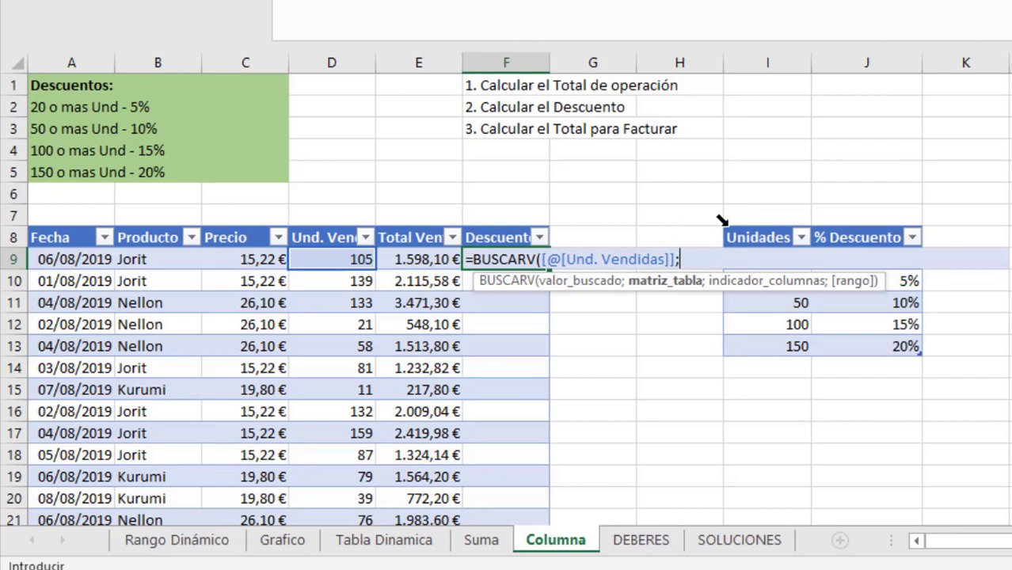
pyautogui.press('F2')
pyautogui.click(729, 228)
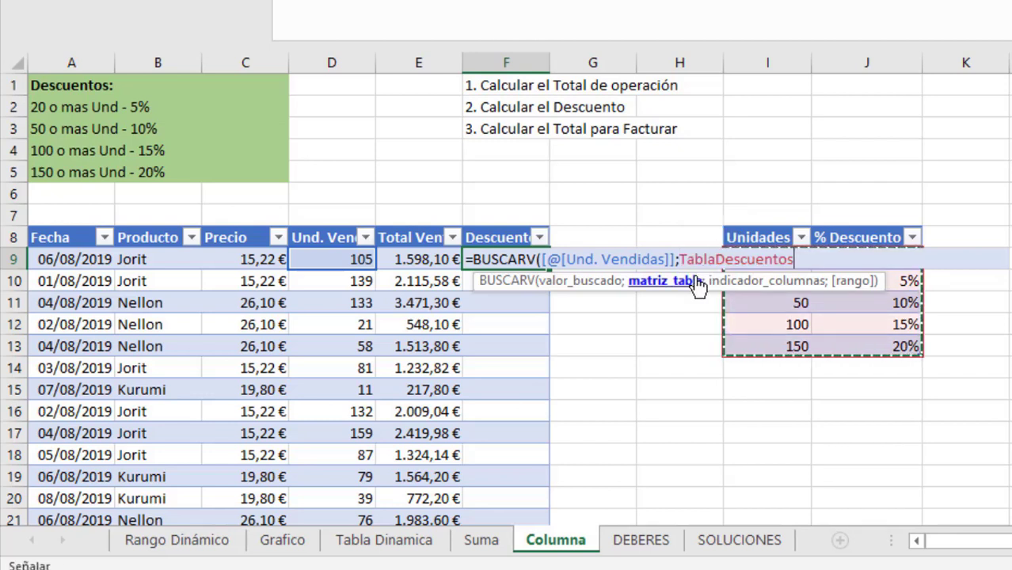
pyautogui.write(';')
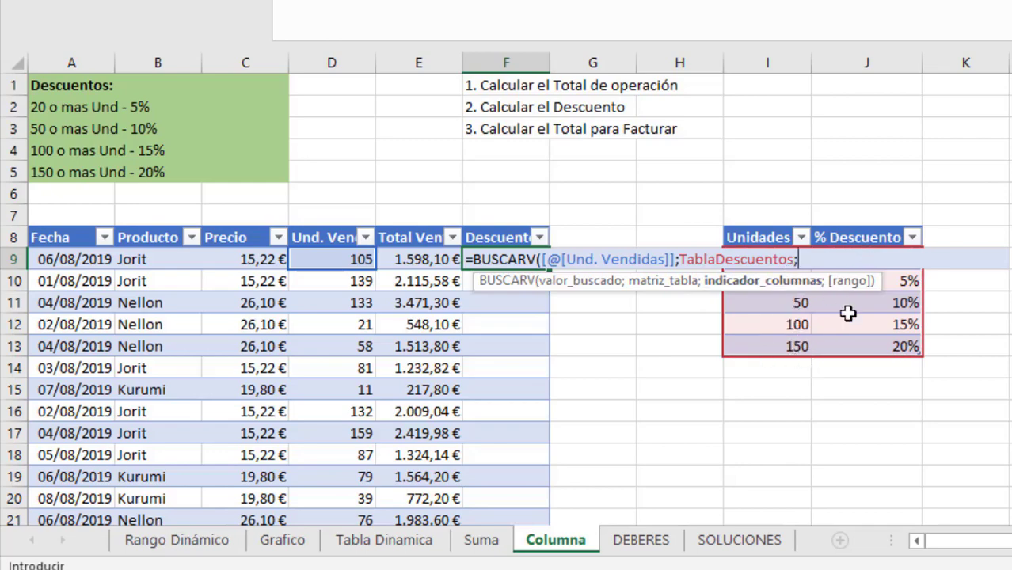
pyautogui.write('2;')
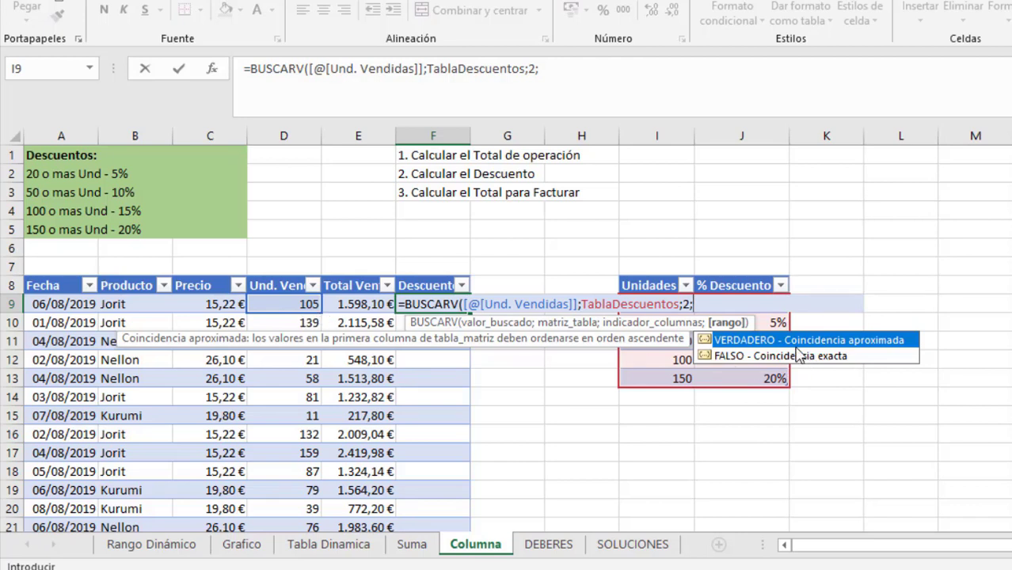
pyautogui.write('1)')
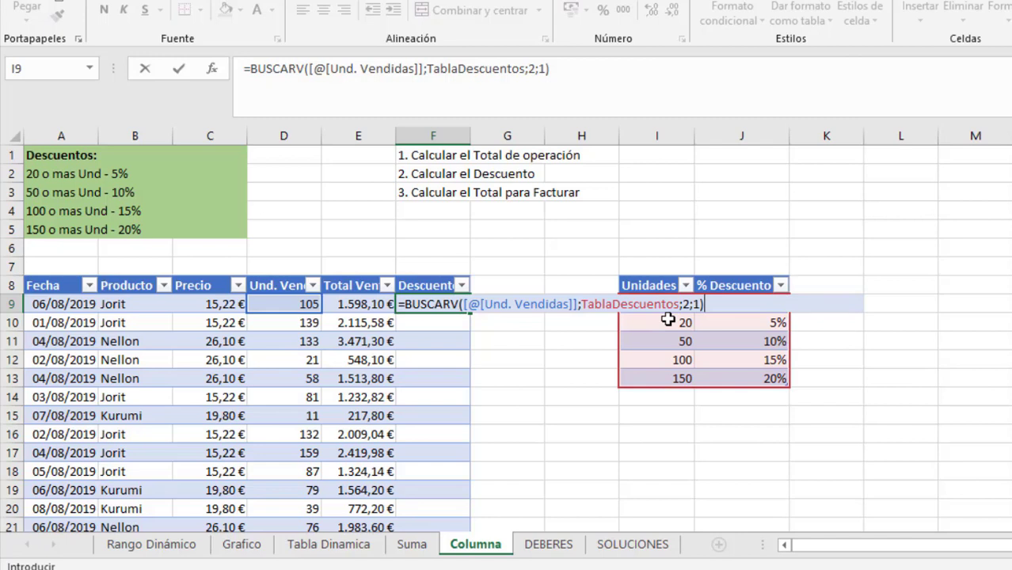
pyautogui.press('Return')
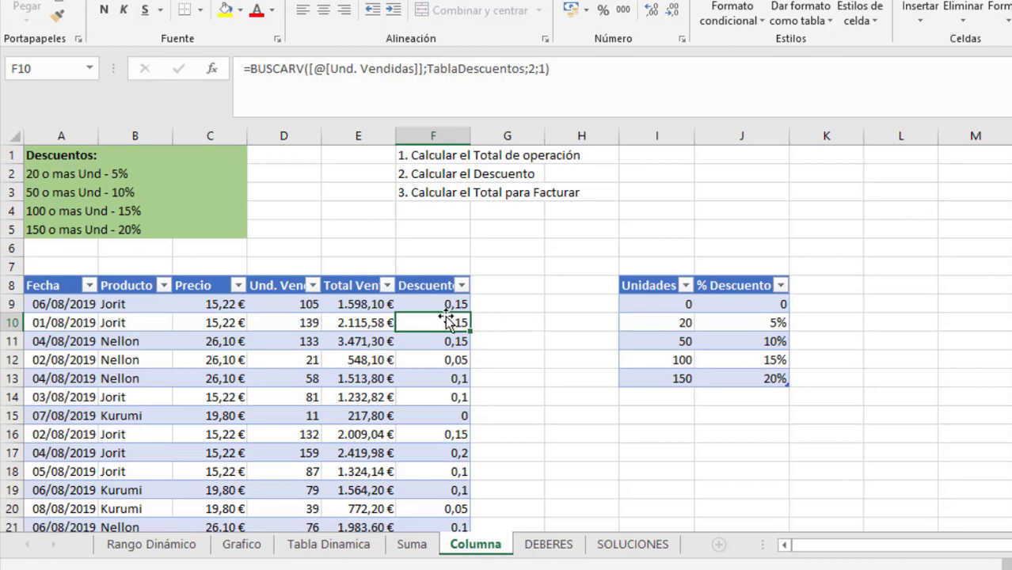
pyautogui.hotkey('ctrl', 'Down')
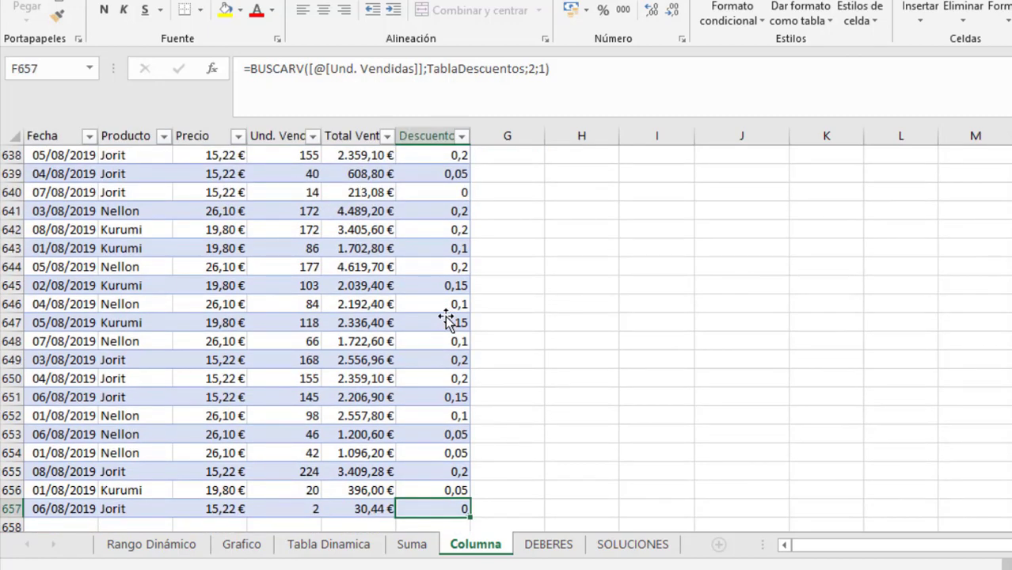
pyautogui.press('F2')
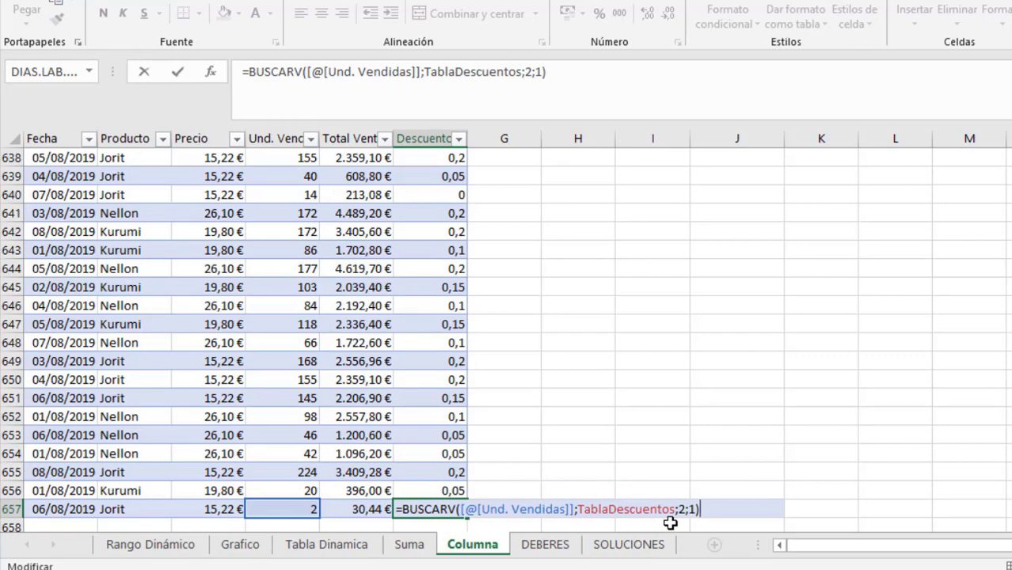
pyautogui.hotkey('ctrl', 'Return')
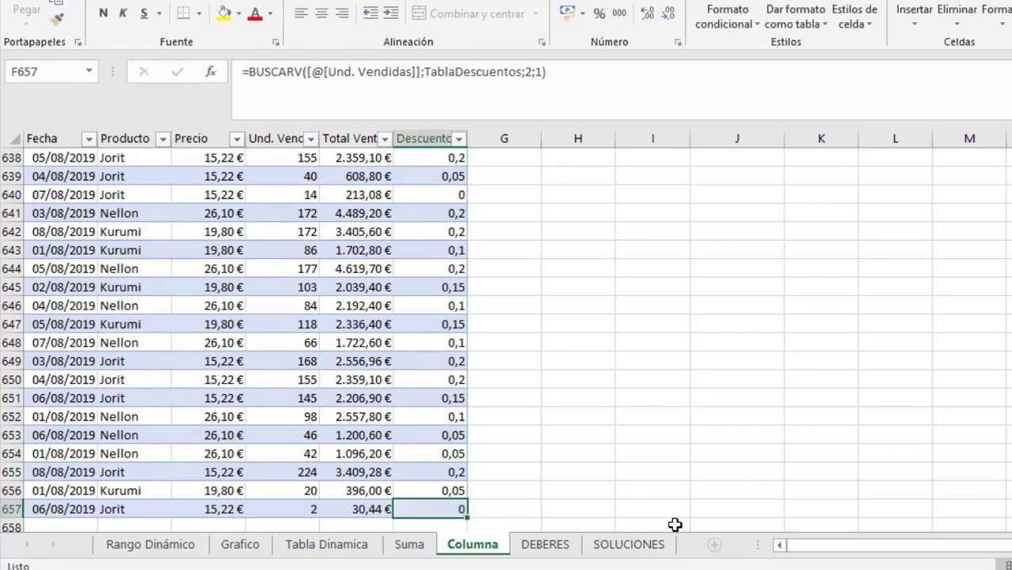
pyautogui.hotkey('ctrl', 'Up')
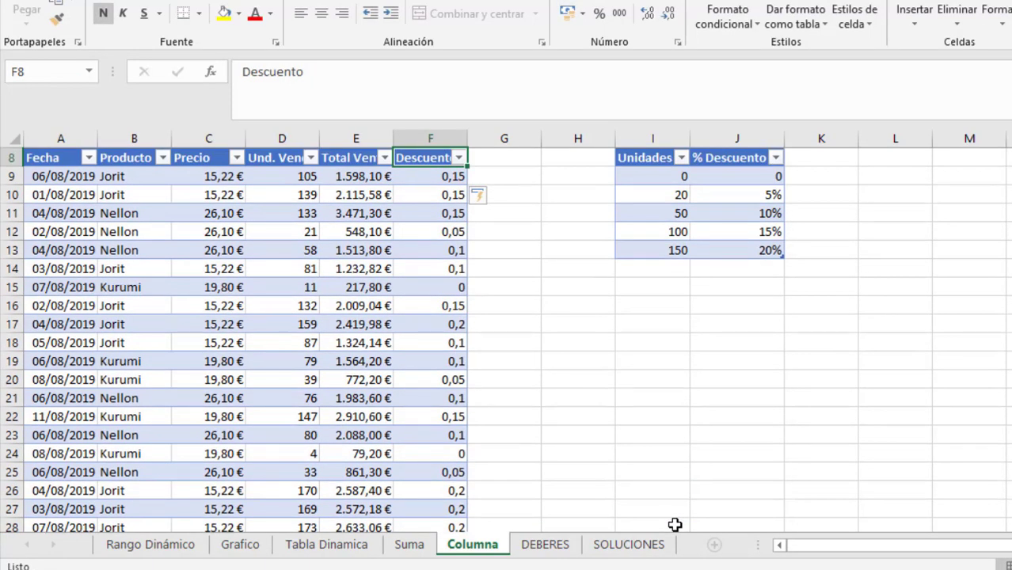
pyautogui.scroll(3, 495, 350)
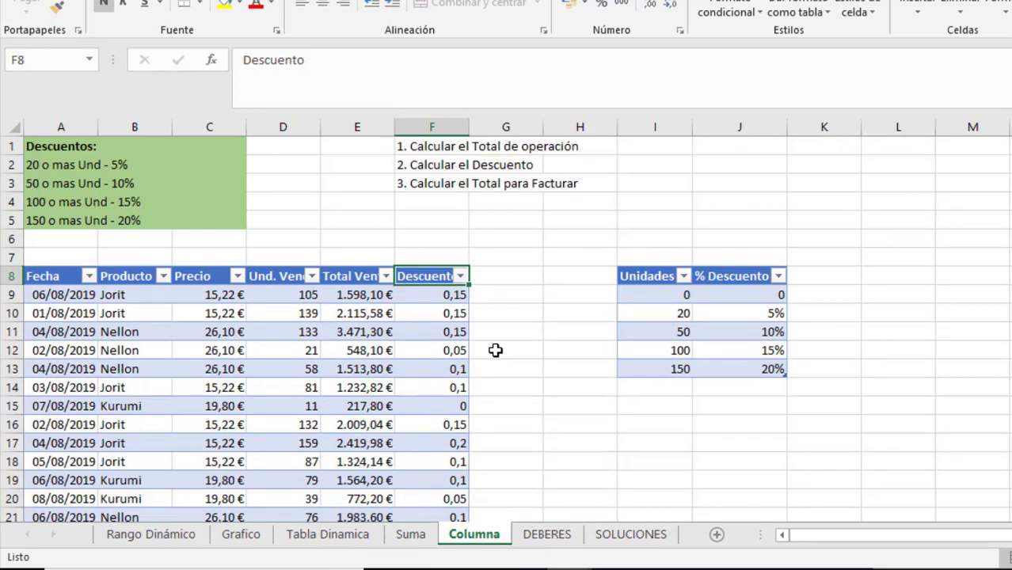
pyautogui.click(31, 295)
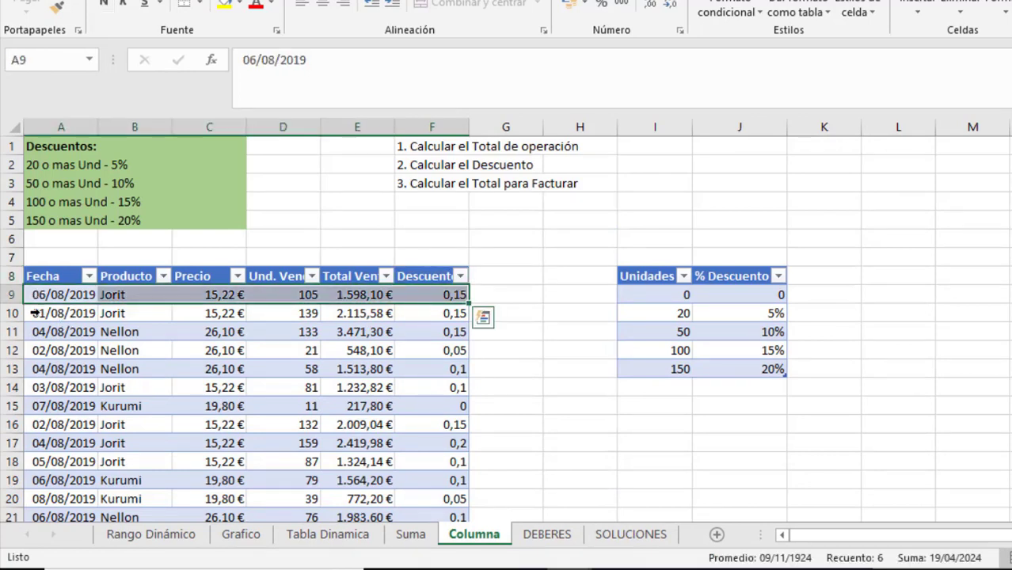
pyautogui.click(35, 314)
pyautogui.click(38, 332)
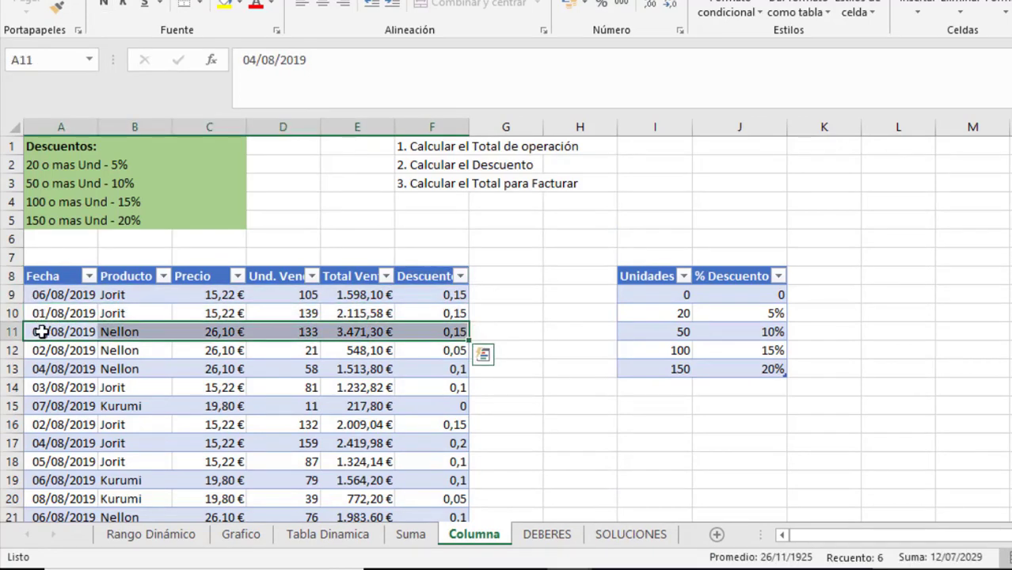
pyautogui.click(428, 294)
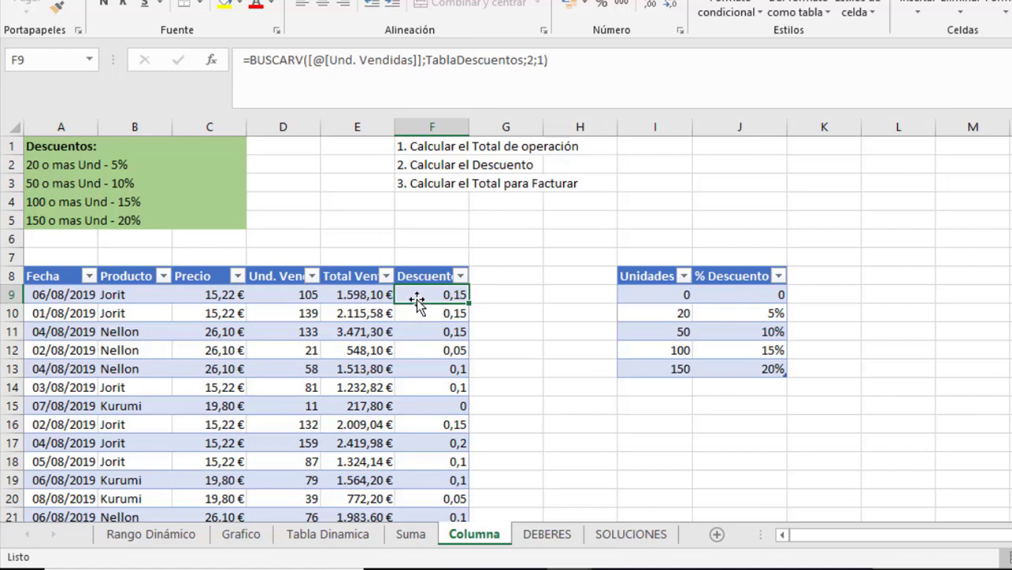
# Step: Multiply the looked-up discount rate by [@[Total Ventas]] in the Descuento formula
pyautogui.press('F2')
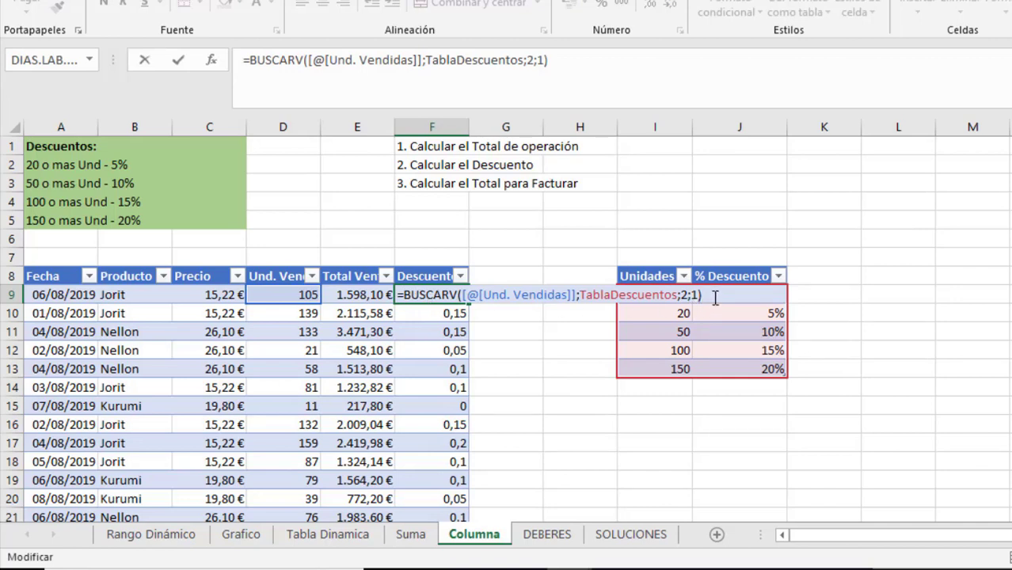
pyautogui.click(333, 294)
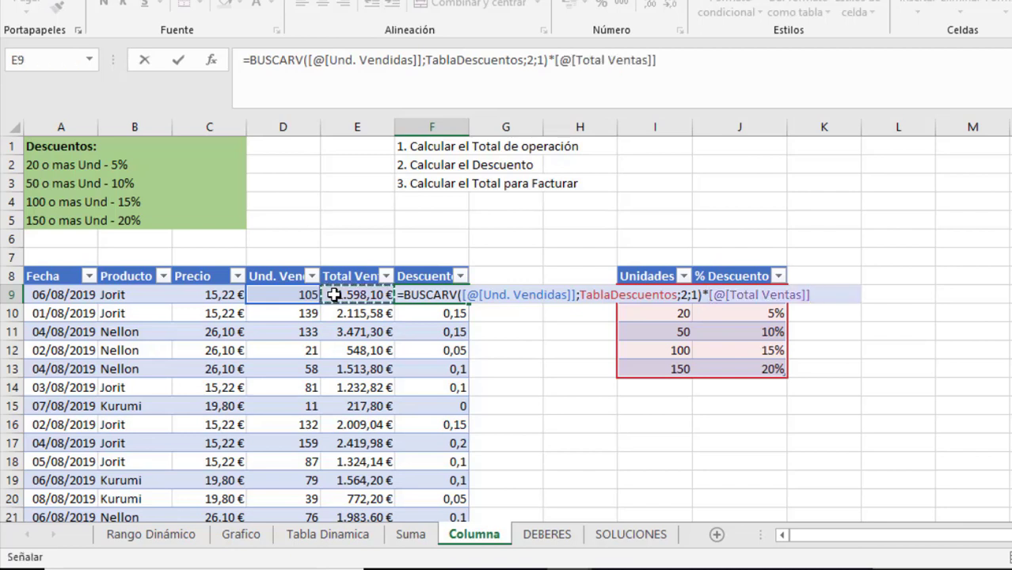
pyautogui.press('Return')
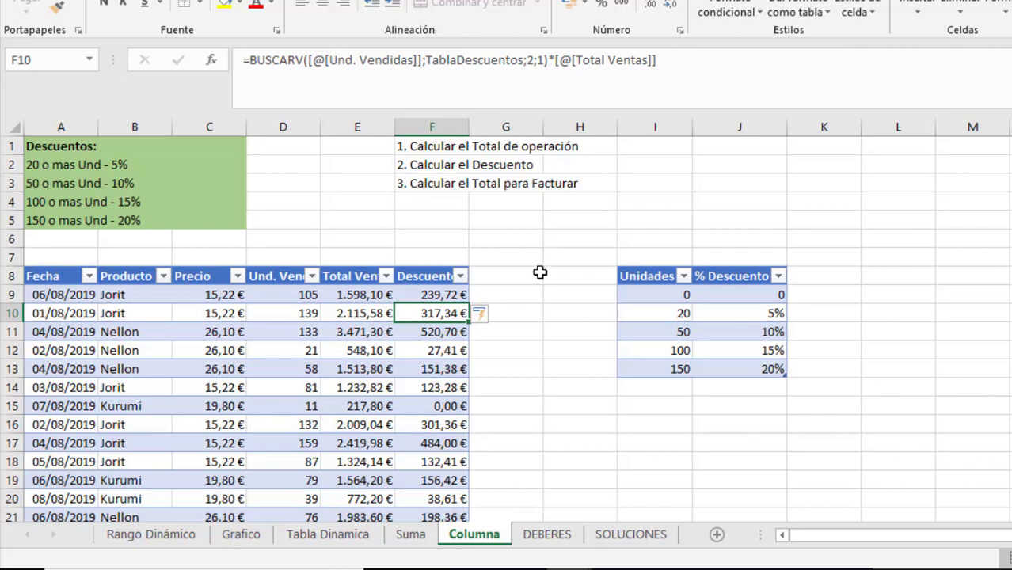
# Step: Add a Total Factura header to the sales table in G8
pyautogui.click(505, 271)
pyautogui.write('Tota')
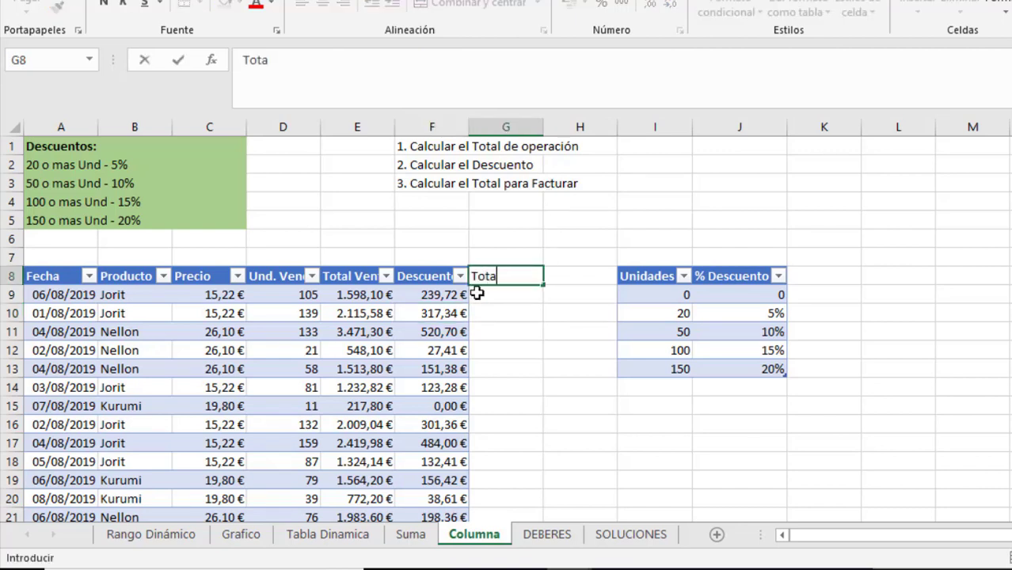
pyautogui.write('l Factura')
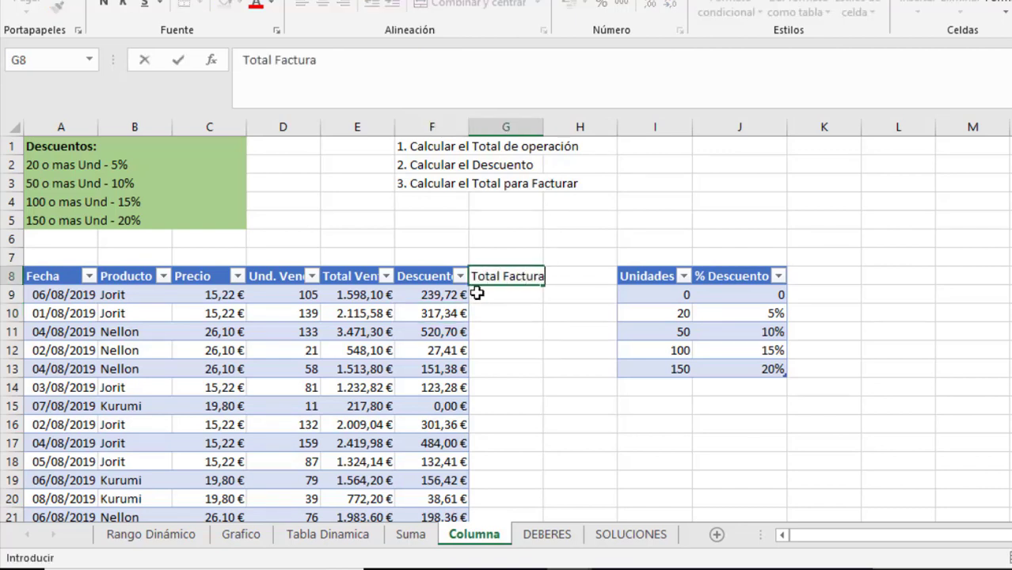
pyautogui.press('Return')
pyautogui.write('=')
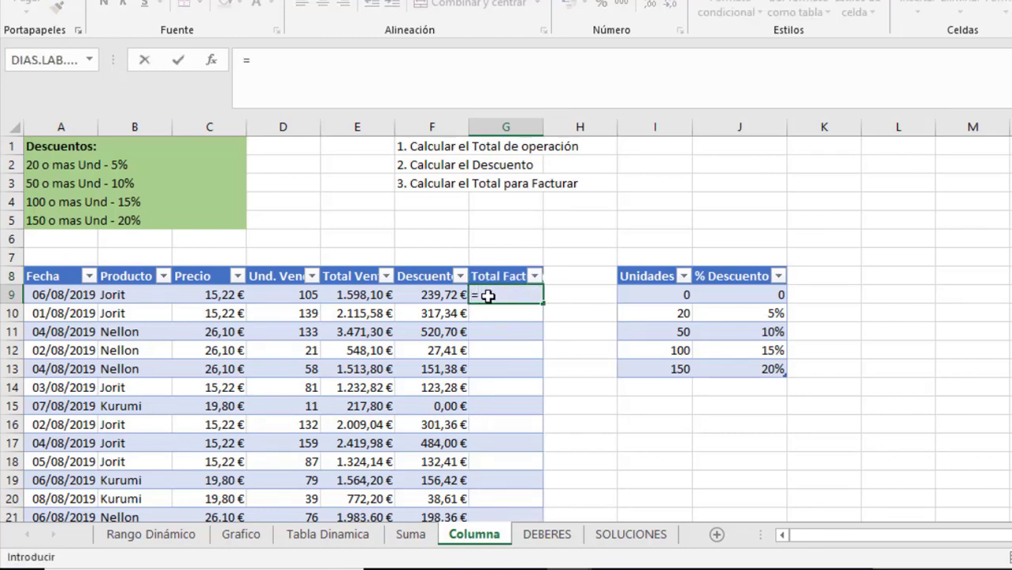
pyautogui.press('Left')
pyautogui.press('Left')
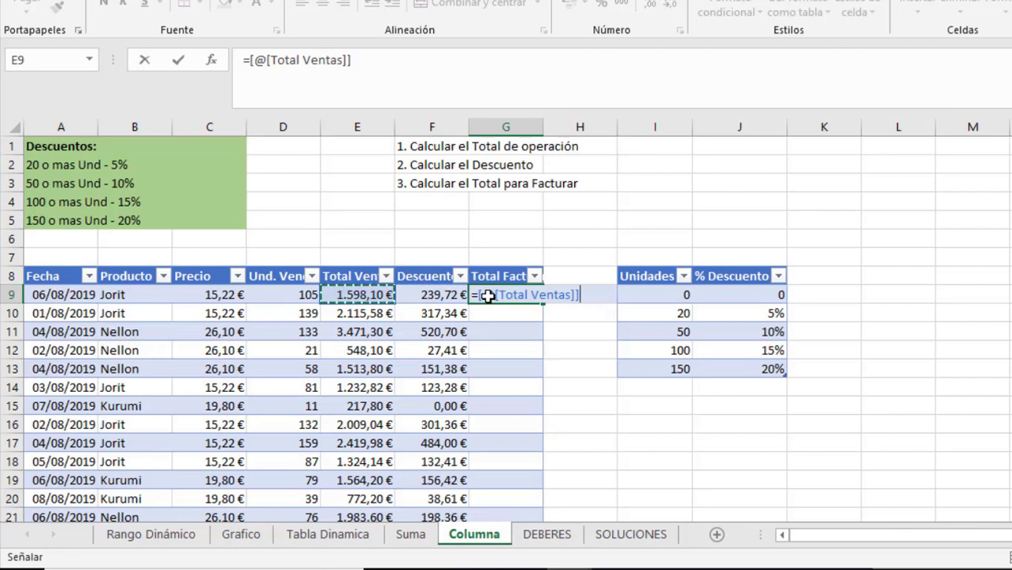
pyautogui.write('-')
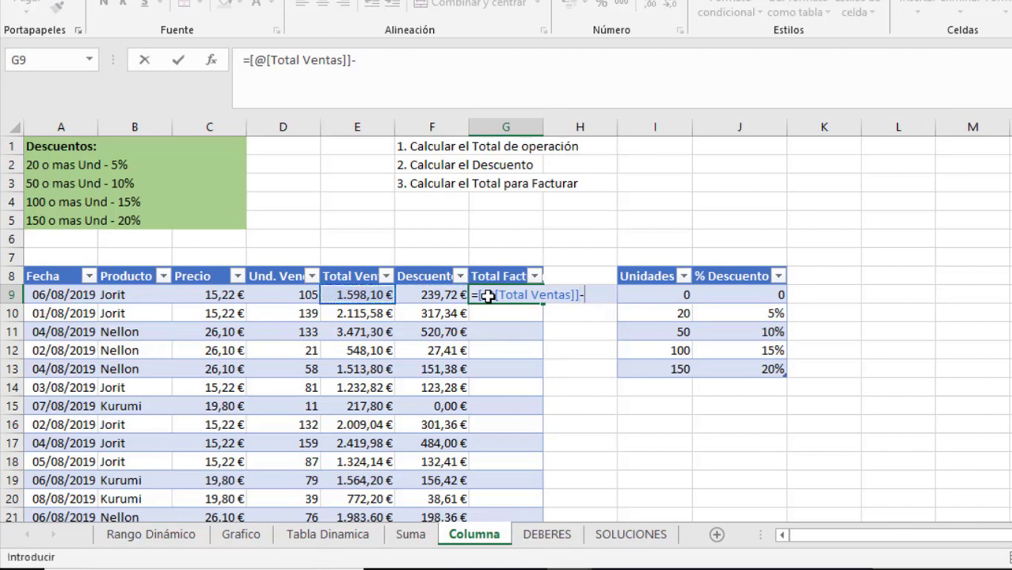
pyautogui.press('Left')
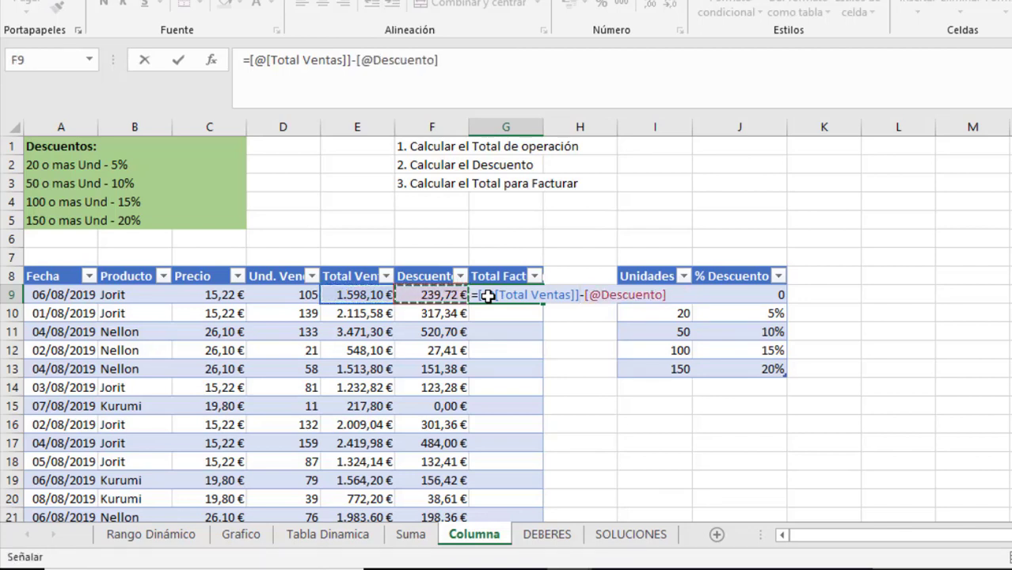
pyautogui.press('Return')
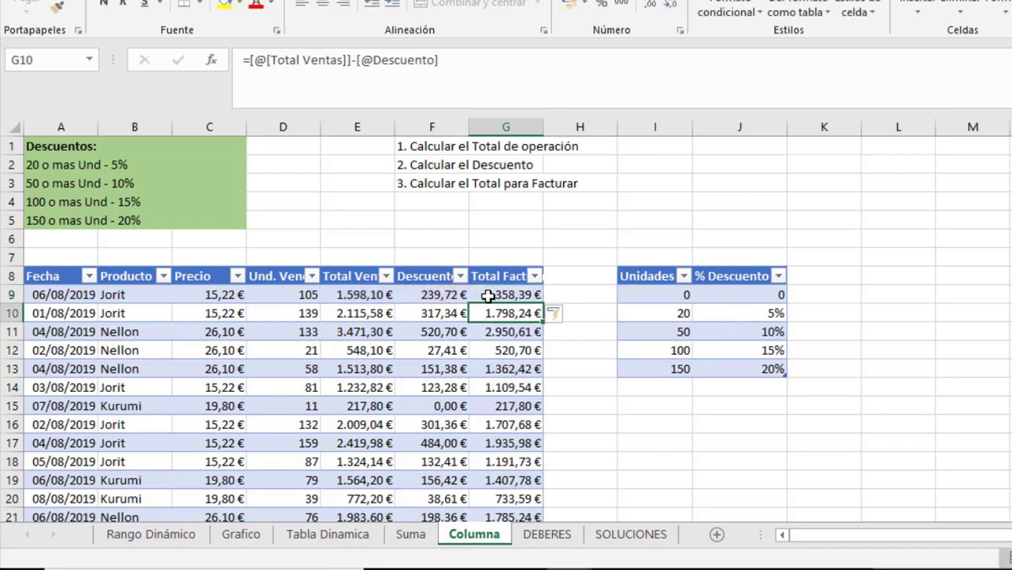
pyautogui.click(488, 294)
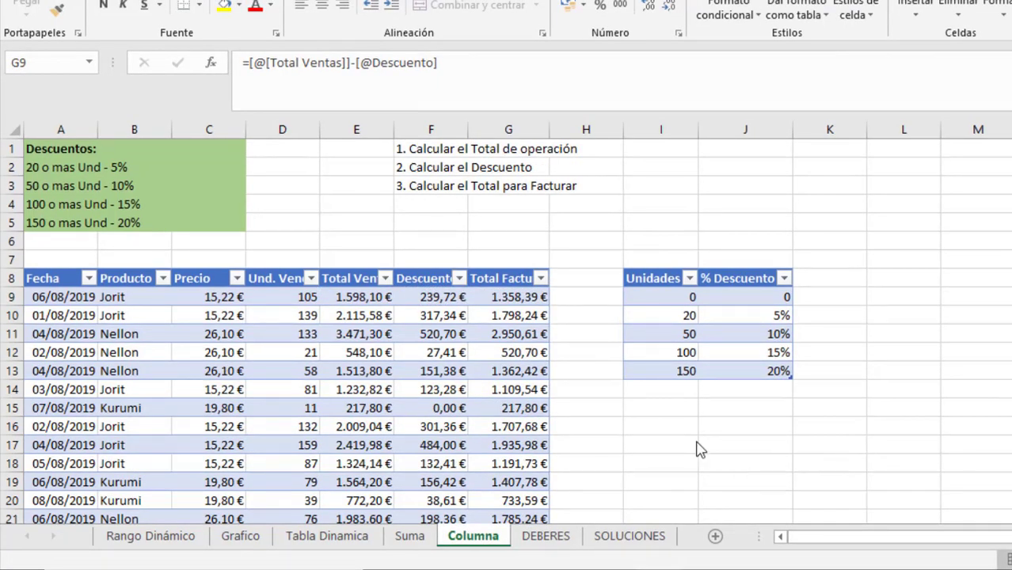
pyautogui.click(513, 269)
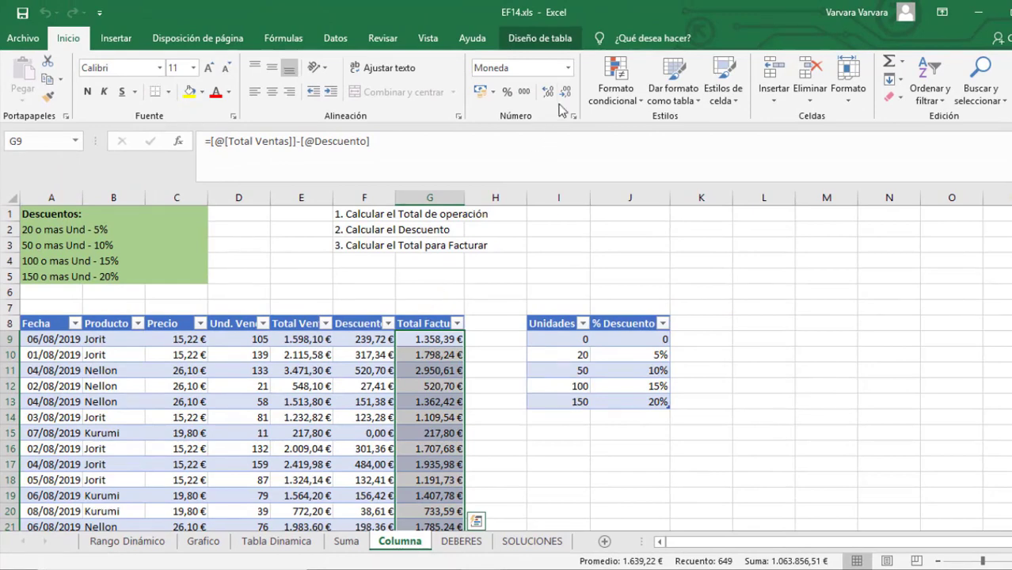
# Step: Apply General format to Total Factura, check unrounded values like 1358,385, and edit G9
pyautogui.click(567, 71)
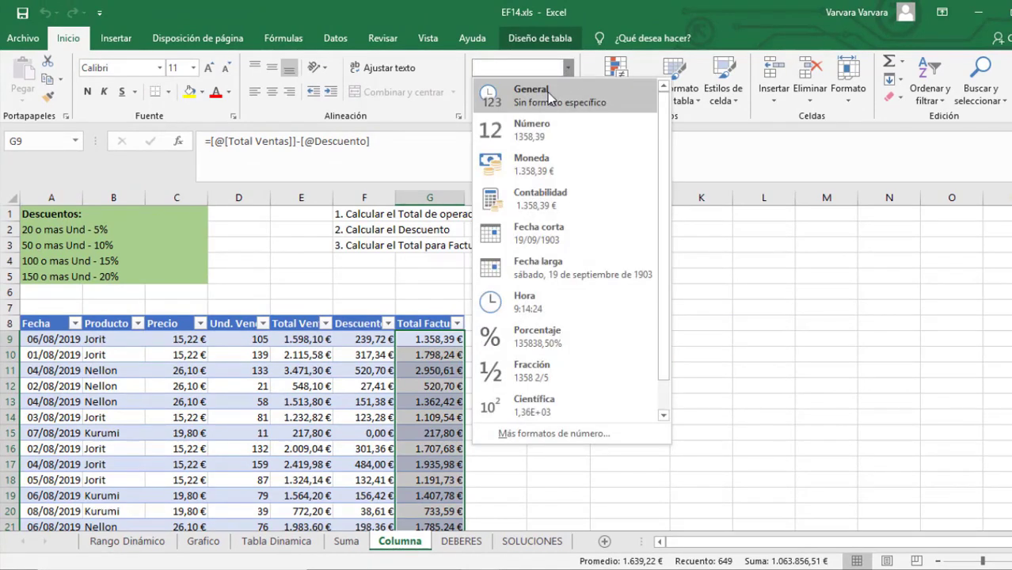
pyautogui.click(542, 86)
pyautogui.click(428, 370)
pyautogui.click(414, 340)
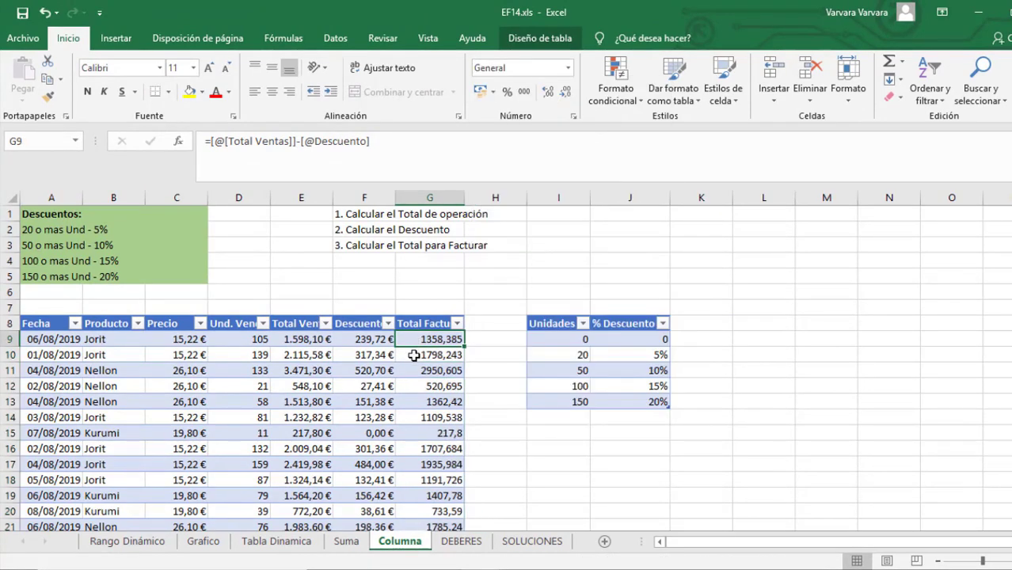
pyautogui.click(413, 356)
pyautogui.click(424, 372)
pyautogui.click(425, 386)
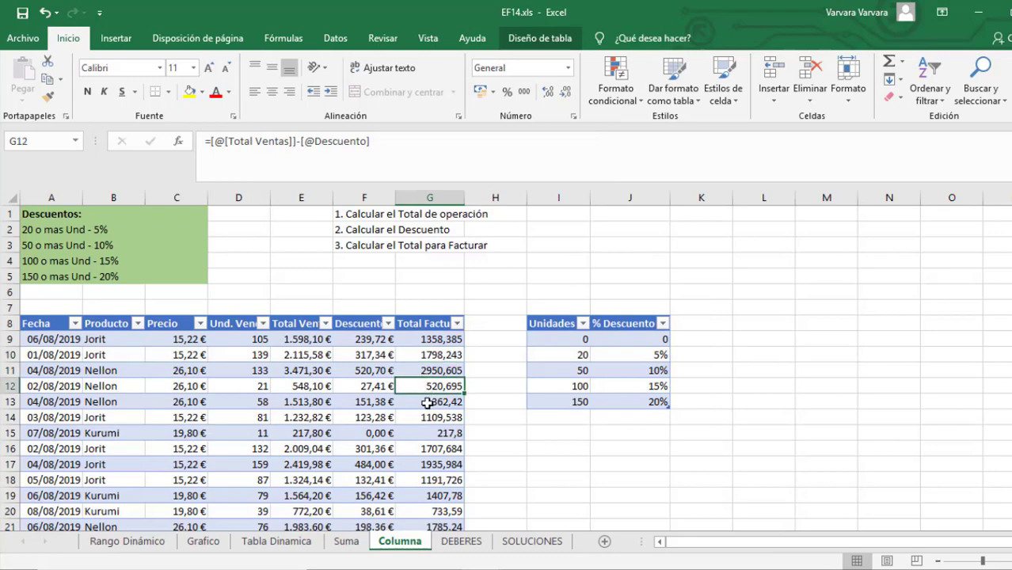
pyautogui.click(425, 402)
pyautogui.click(415, 385)
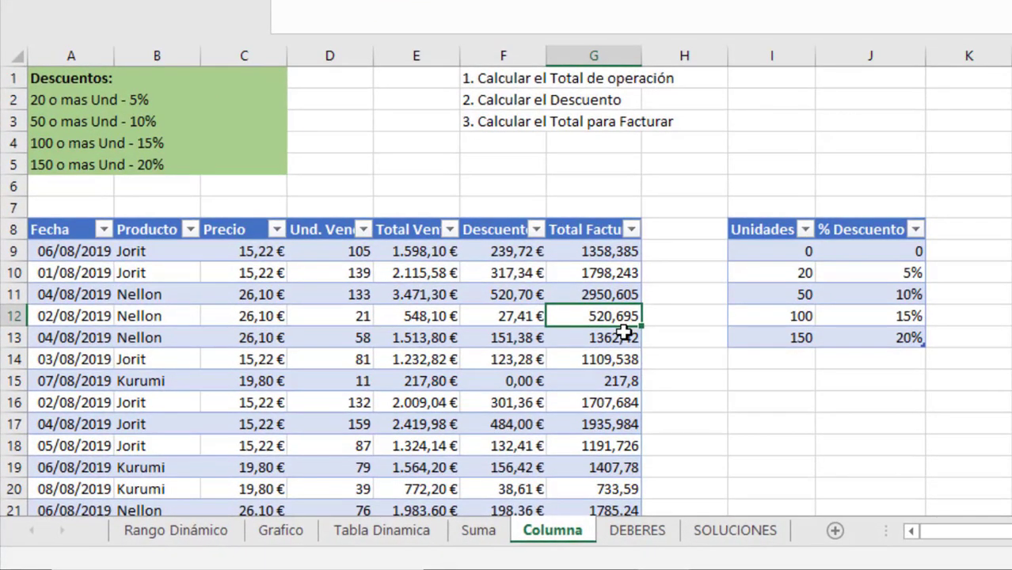
pyautogui.click(567, 255)
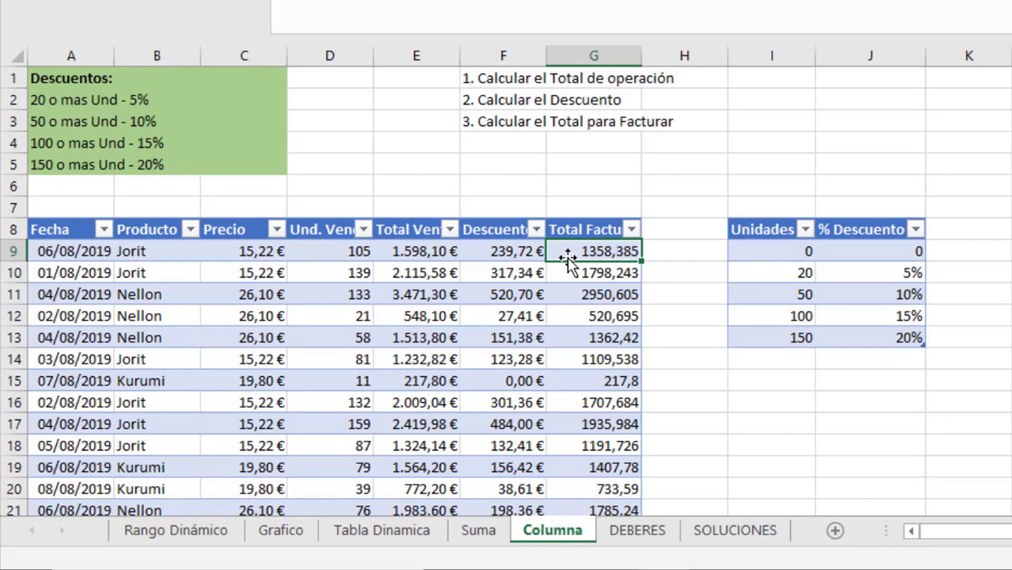
pyautogui.doubleClick(567, 255)
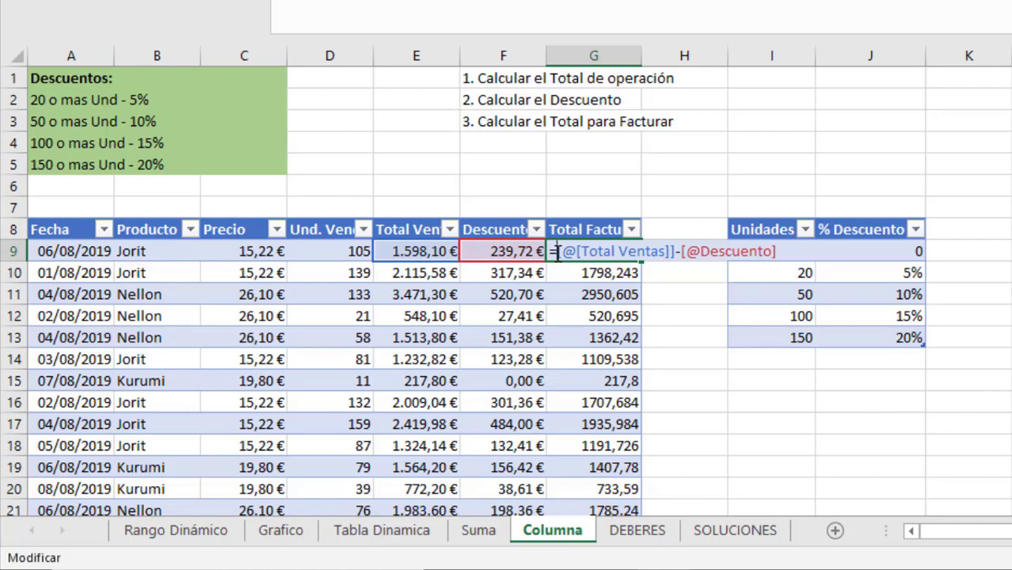
# Step: Wrap the G9 formula in REDONDEAR(...;2) so every Total Factura row rounds to two decimals
pyautogui.click(556, 251)
pyautogui.write('red')
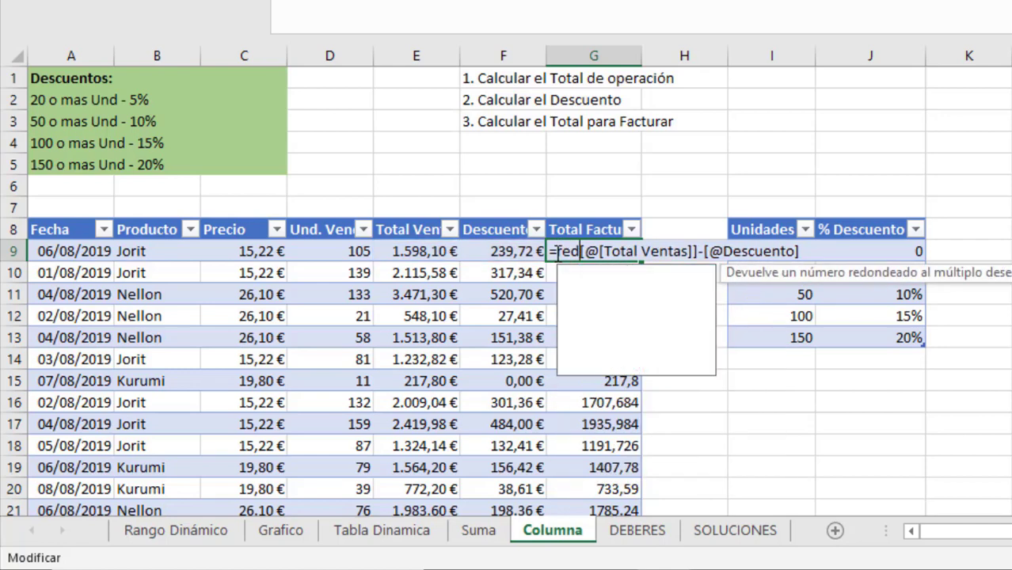
pyautogui.write('ondear')
pyautogui.press('Tab')
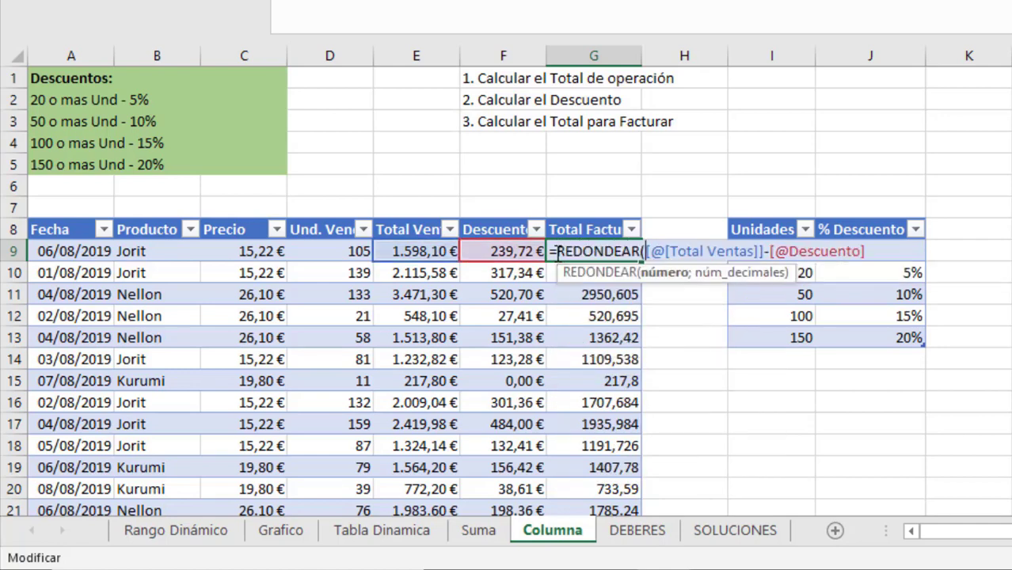
pyautogui.hotkey('shift', 'End')
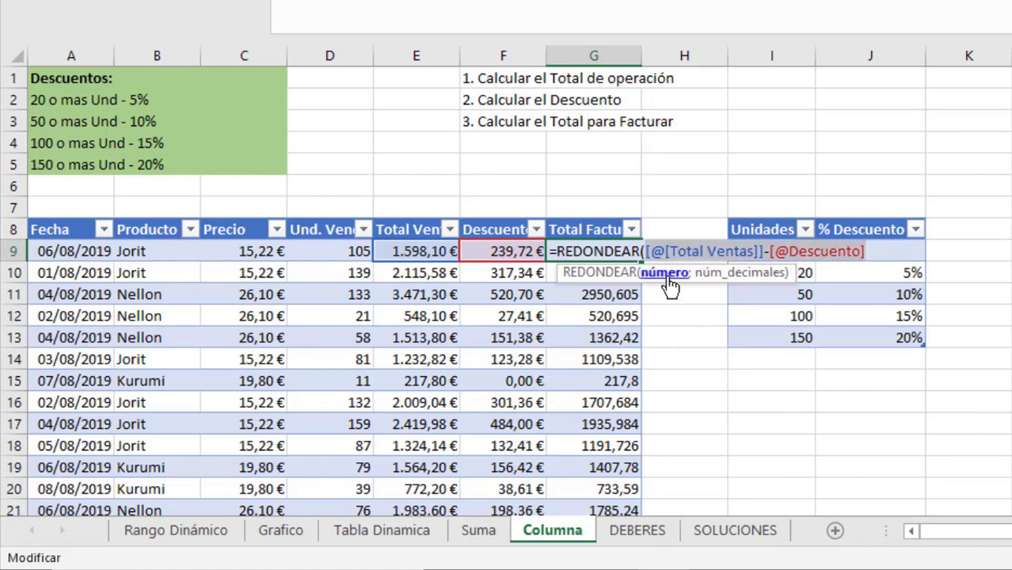
pyautogui.press('End')
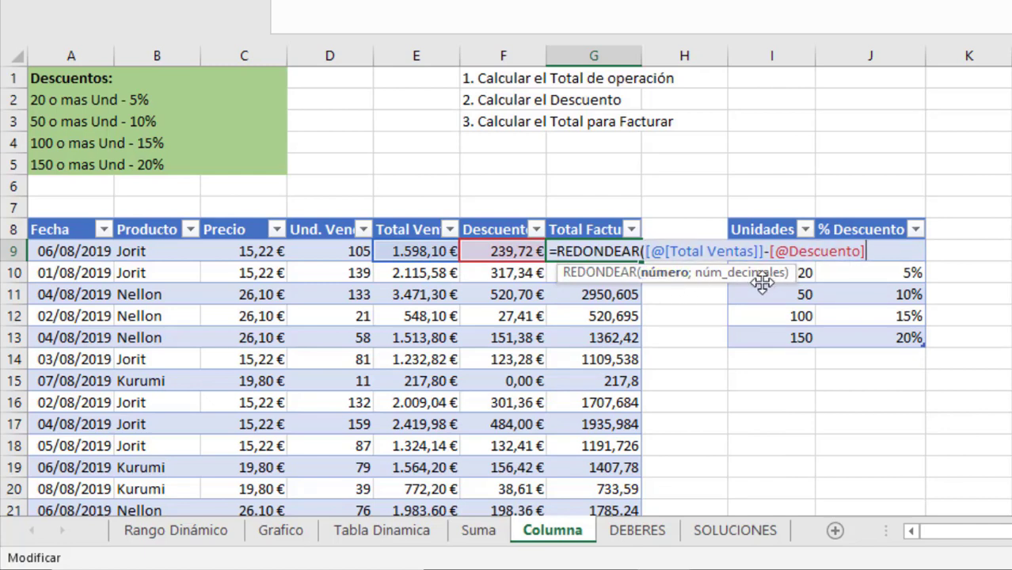
pyautogui.write(';2')
pyautogui.write(')')
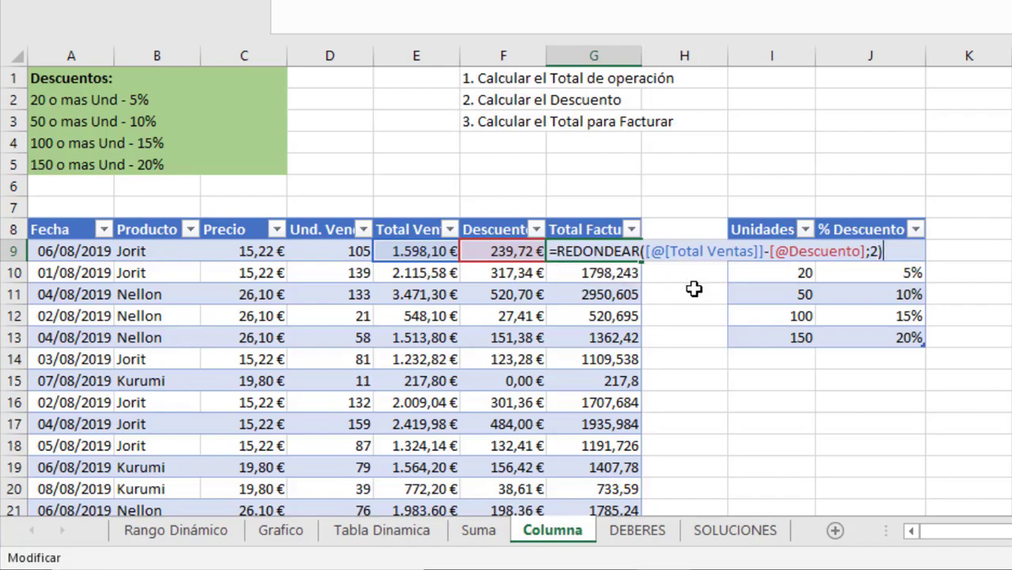
pyautogui.press('Return')
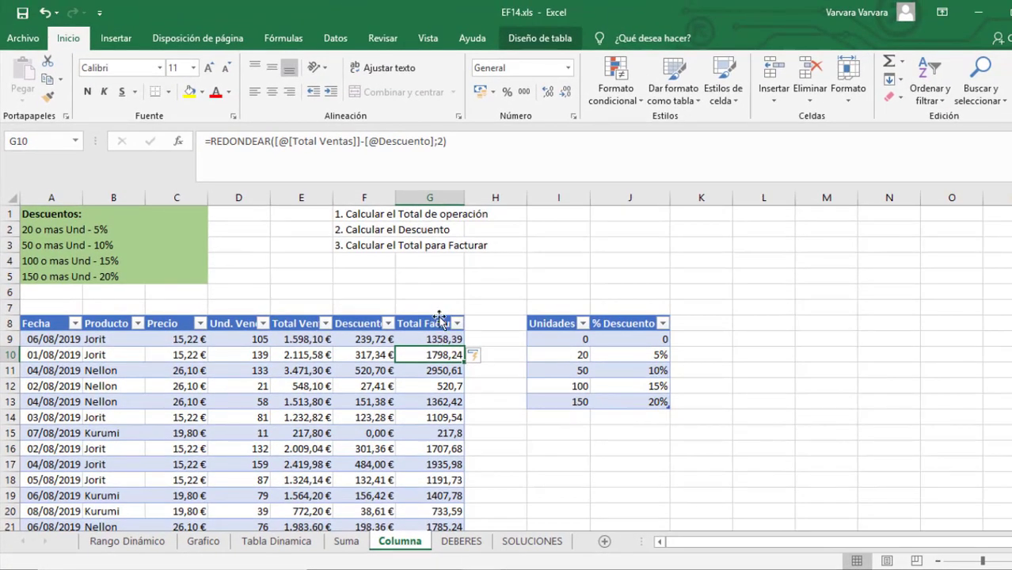
# Step: Apply Moneda format to the Total Factura values, showing amounts like 1.358,39 €
pyautogui.click(438, 316)
pyautogui.click(437, 316)
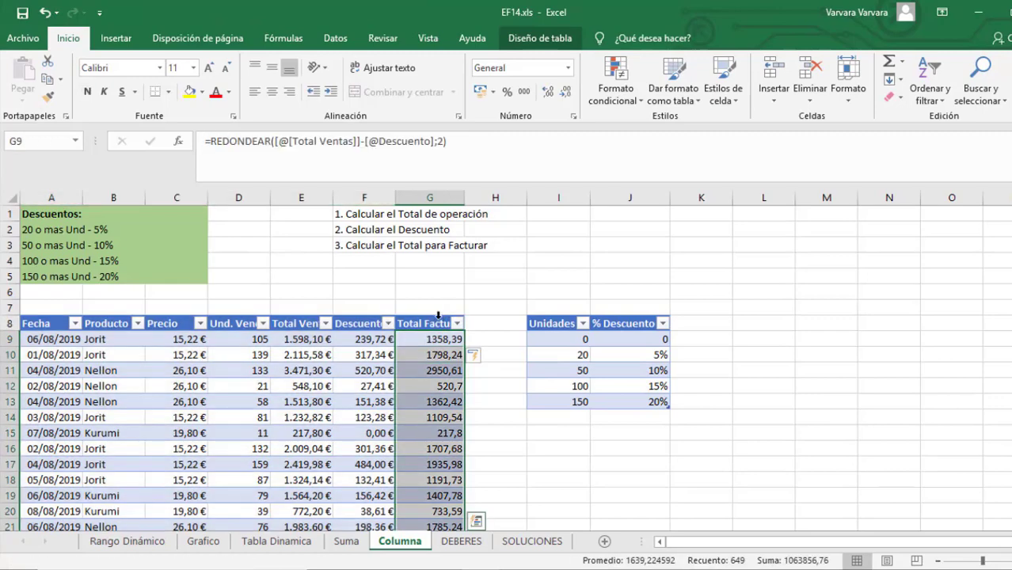
pyautogui.click(568, 68)
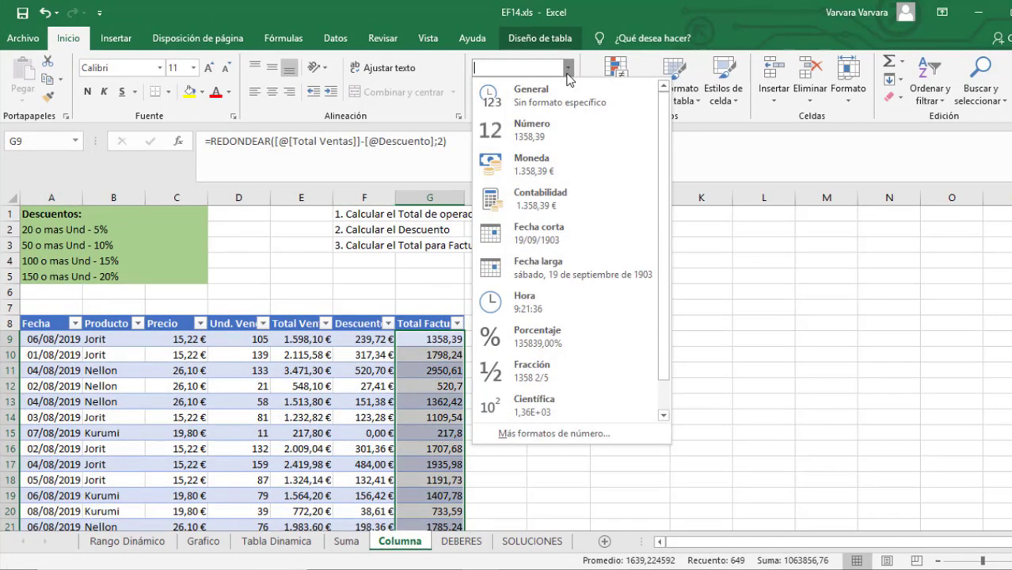
pyautogui.click(553, 174)
pyautogui.press('Down')
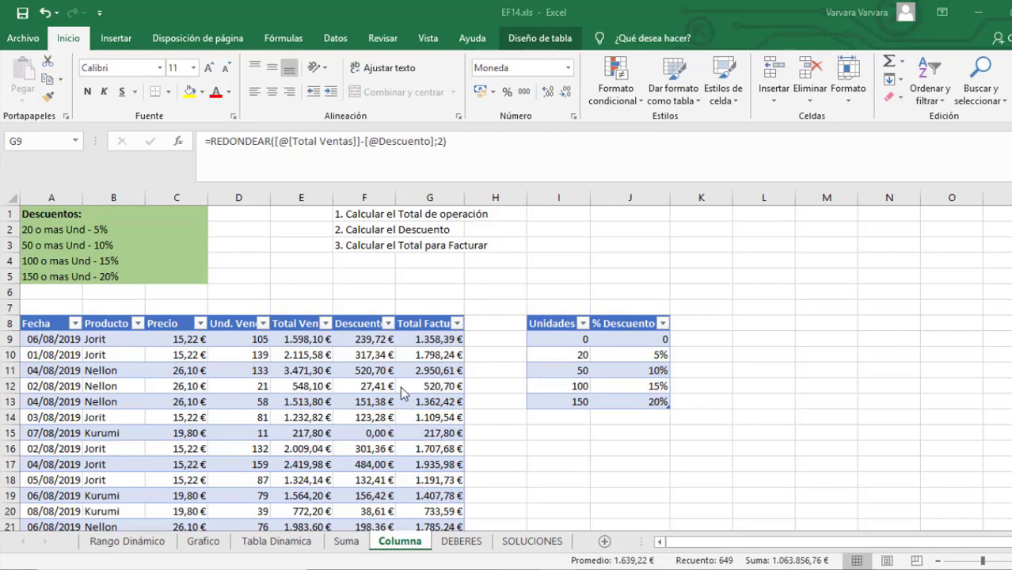
# Step: Select the Total Ventas, Descuento and whole sales table, then the discount table's values
pyautogui.click(301, 321)
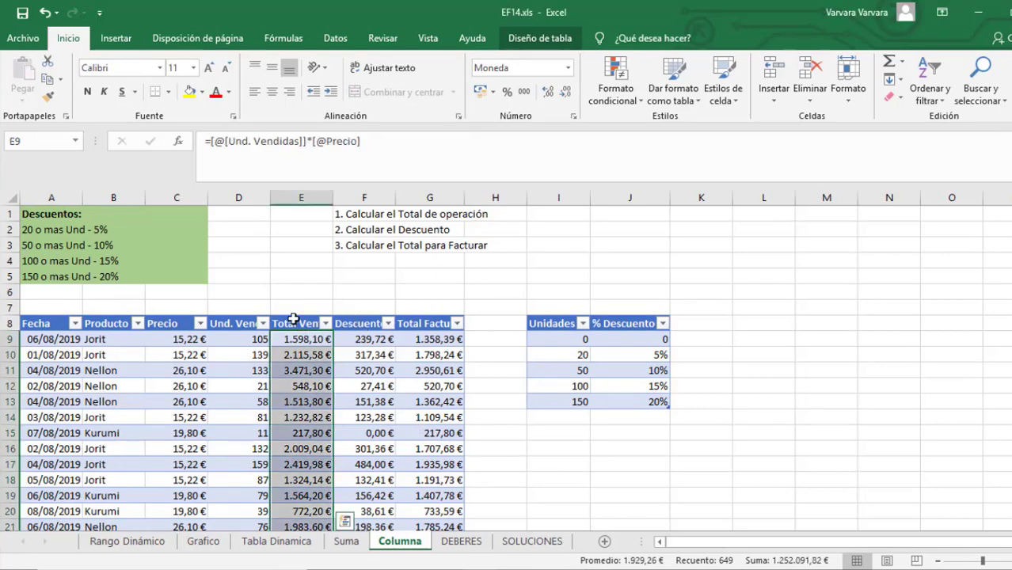
pyautogui.click(365, 319)
pyautogui.hotkey('ctrl', 'a')
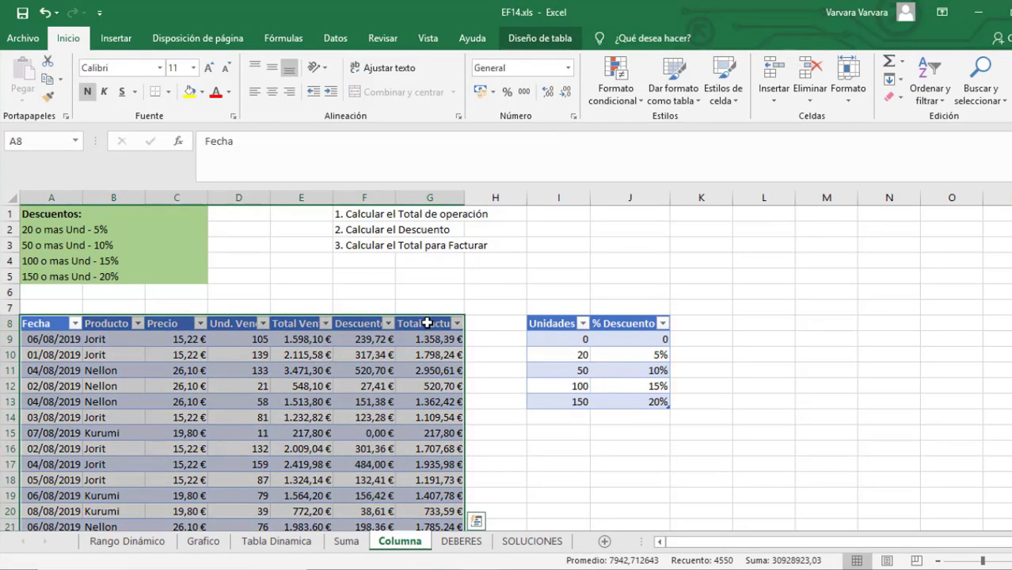
pyautogui.click(424, 323)
pyautogui.moveTo(554, 323); pyautogui.dragTo(634, 372)
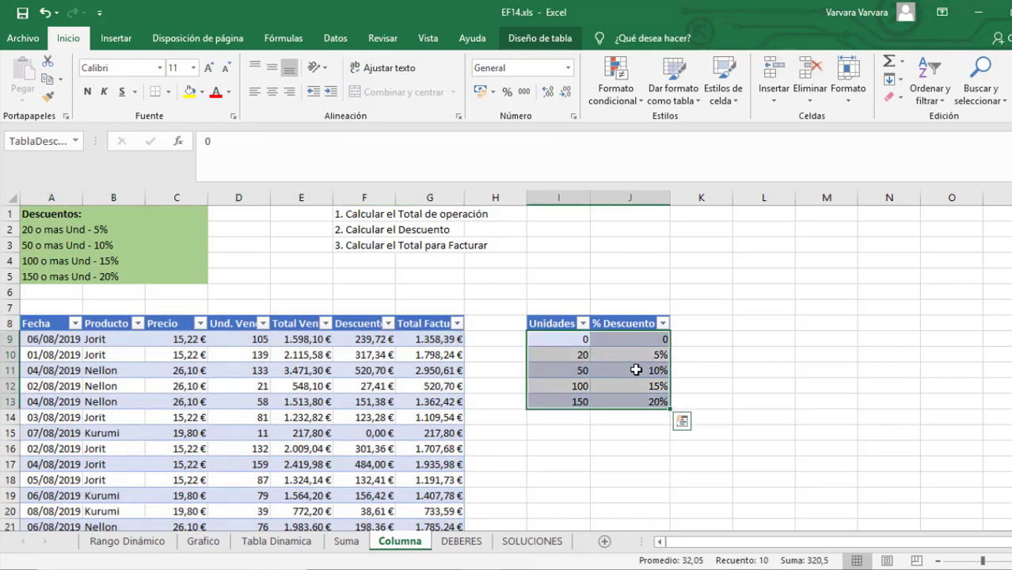
# Step: Review the Suma sheet's Total, Min and Max results
pyautogui.click(346, 541)
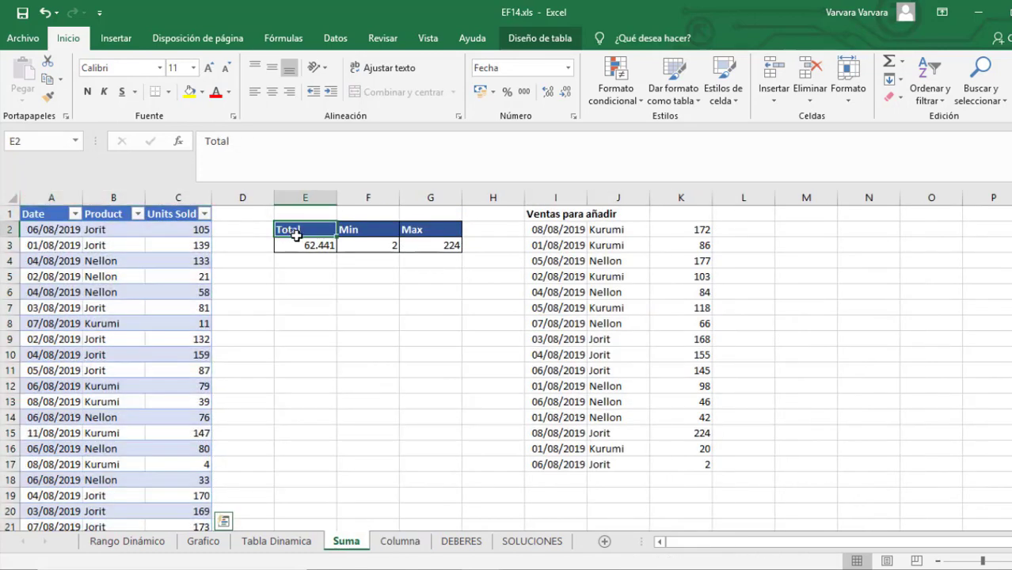
pyautogui.moveTo(283, 230)
pyautogui.mouseDown()
pyautogui.moveTo(320, 245)
pyautogui.moveTo(368, 245)
pyautogui.mouseUp()
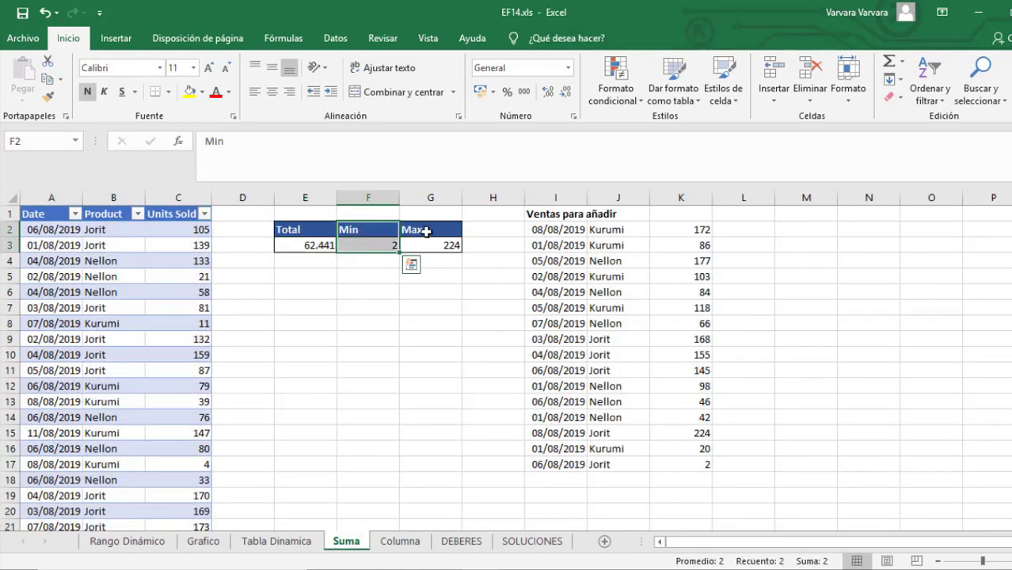
pyautogui.moveTo(425, 230); pyautogui.dragTo(430, 245)
# Step: On the Tabla Dinamica sheet, select the pivot table, its source data and Ventas Septiembre ranges
pyautogui.click(287, 541)
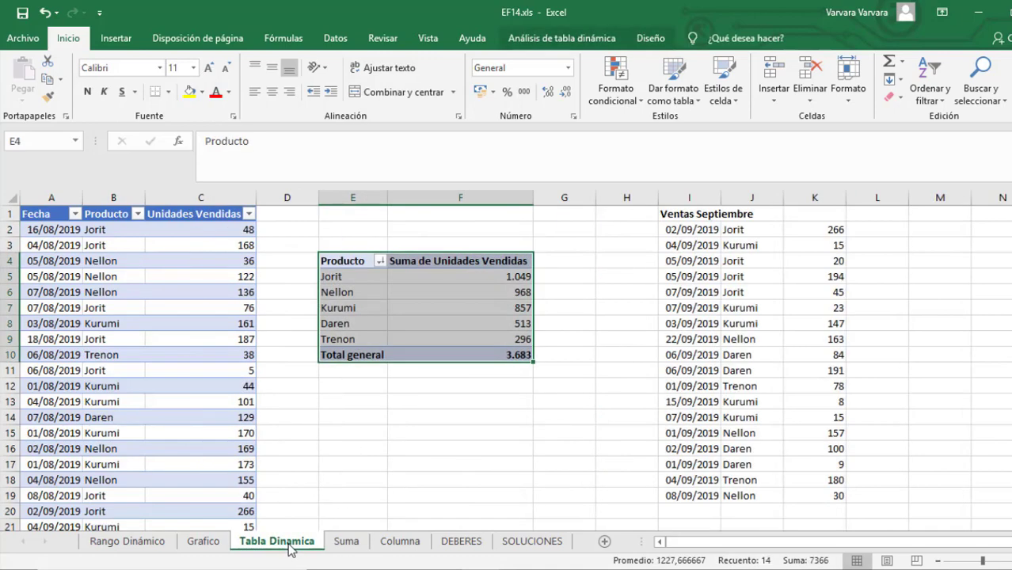
pyautogui.moveTo(336, 263); pyautogui.dragTo(454, 355)
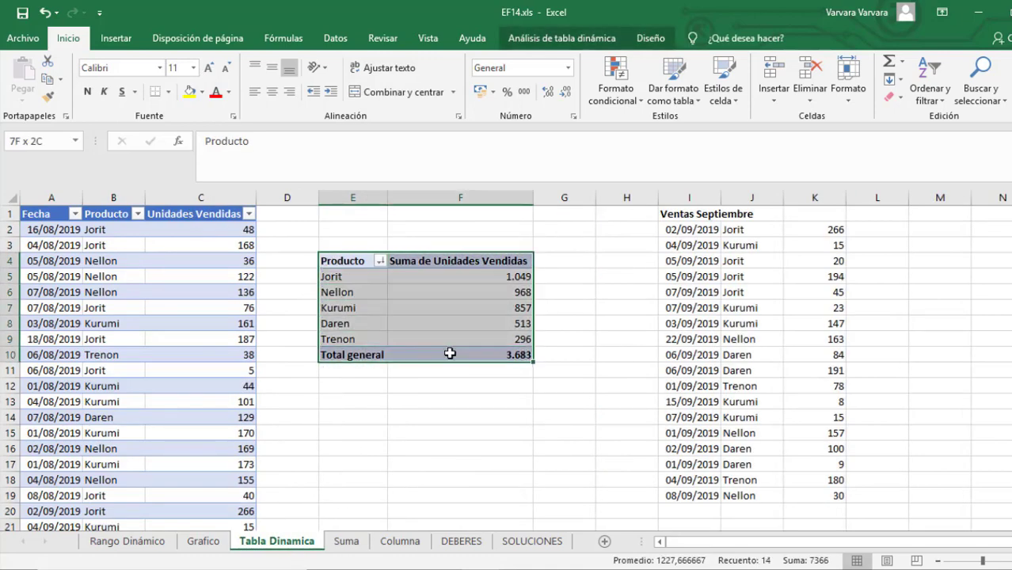
pyautogui.click(21, 206)
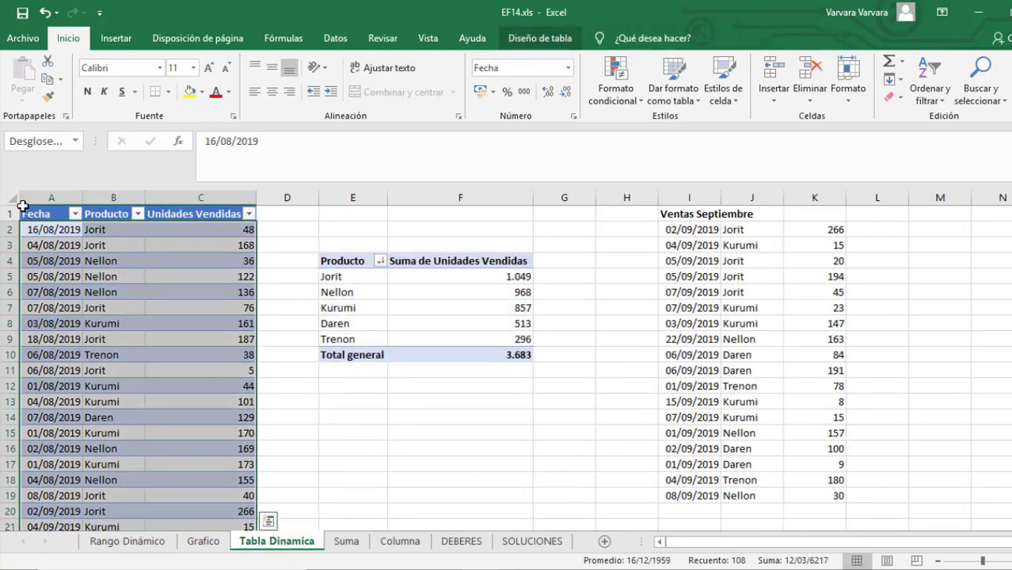
pyautogui.moveTo(689, 197); pyautogui.dragTo(813, 197)
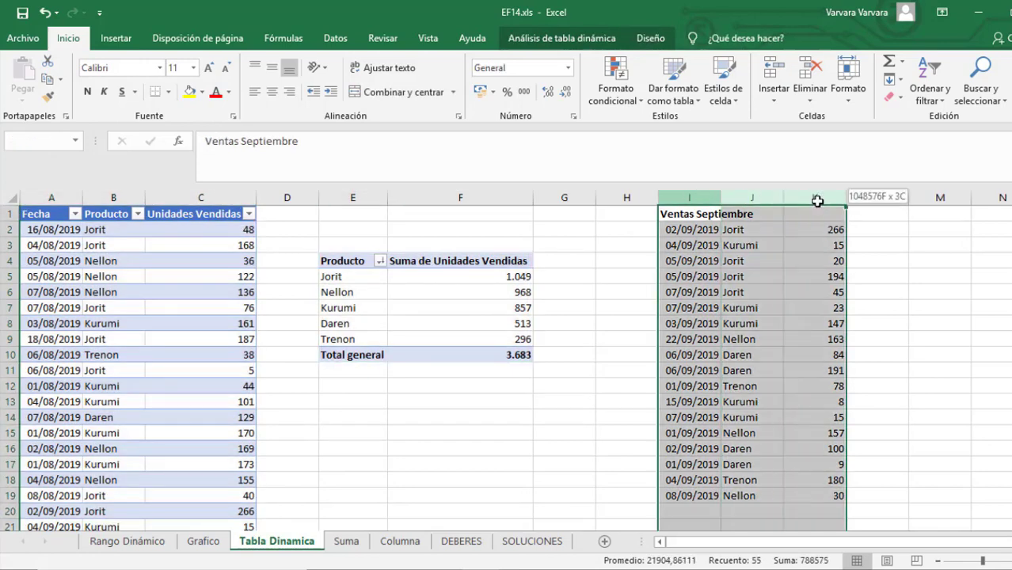
pyautogui.moveTo(342, 261); pyautogui.dragTo(473, 352)
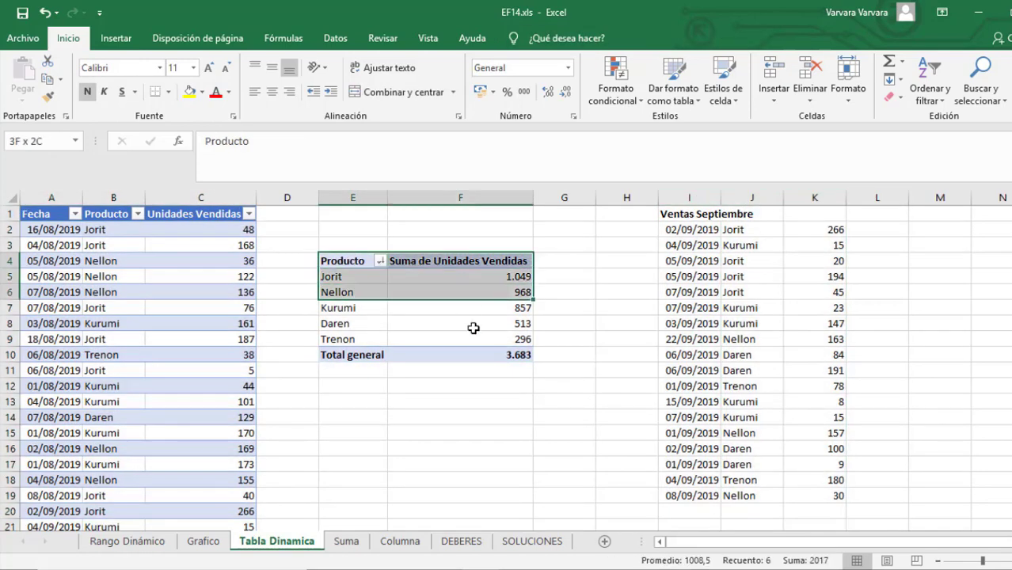
# Step: On the Grafico sheet, select the Comercial/Ventas table, the Ventas chart and the table's last row
pyautogui.click(201, 544)
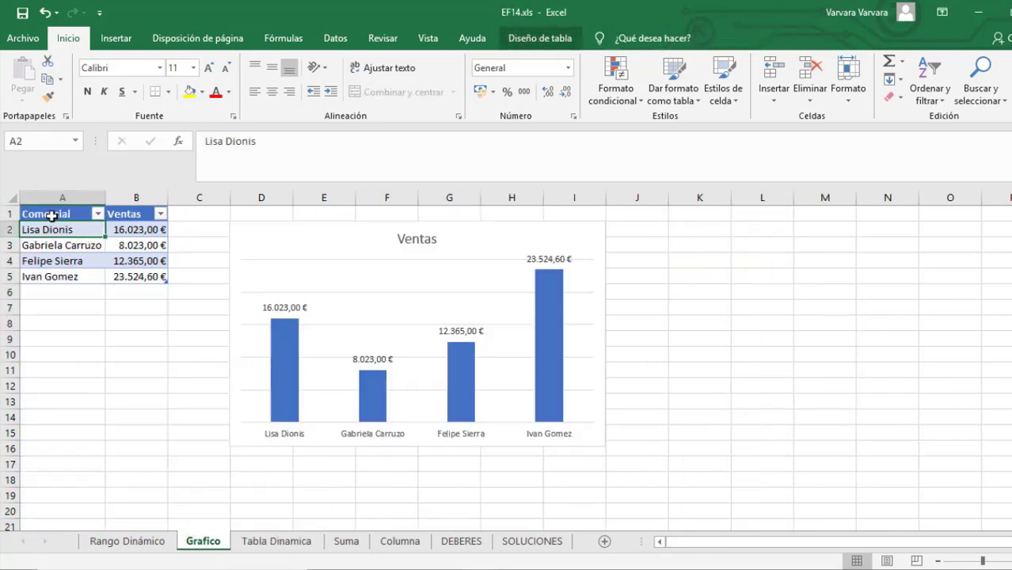
pyautogui.moveTo(46, 217); pyautogui.dragTo(129, 281)
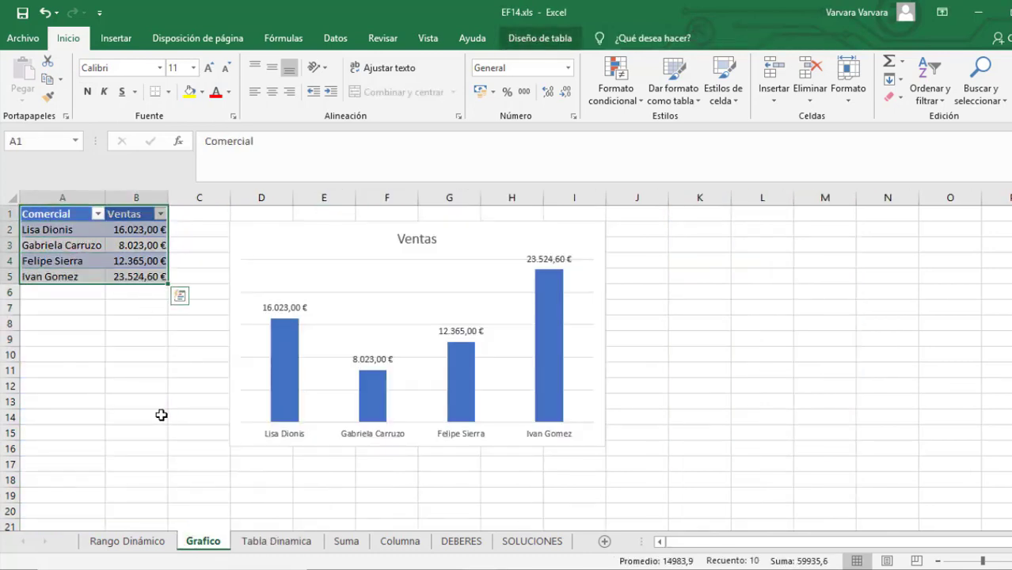
pyautogui.click(240, 230)
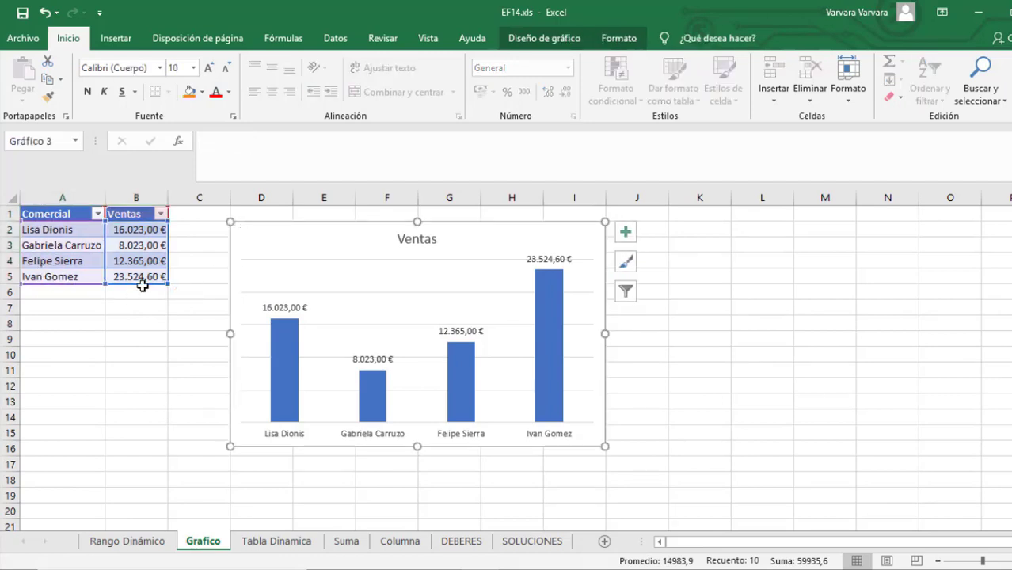
pyautogui.moveTo(29, 279); pyautogui.dragTo(99, 279)
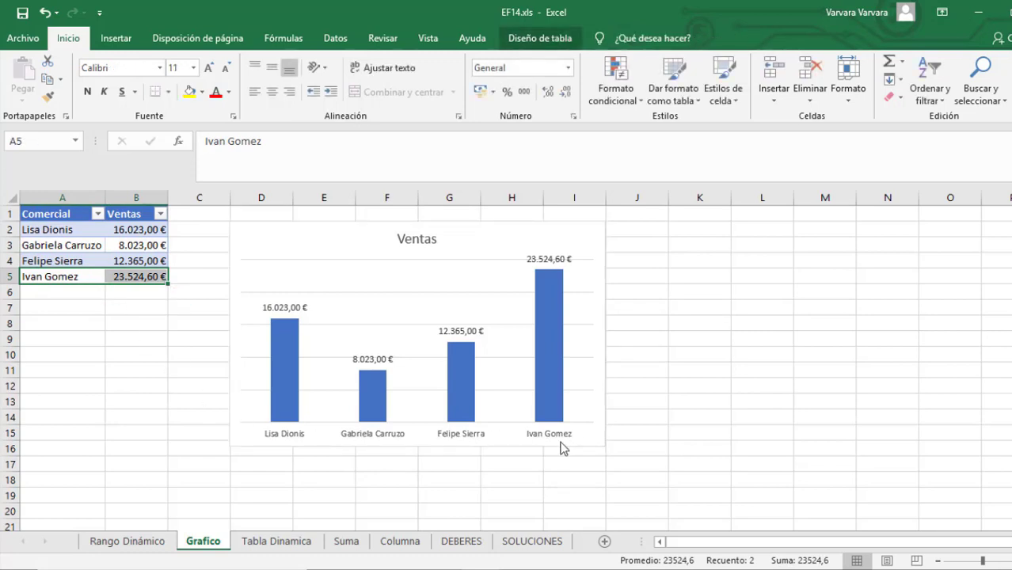
# Step: On Rango Dinámico, keep Jorit in E13 and open F13's =BUSCARV(E13;A13:C18;3;0) formula
pyautogui.click(123, 547)
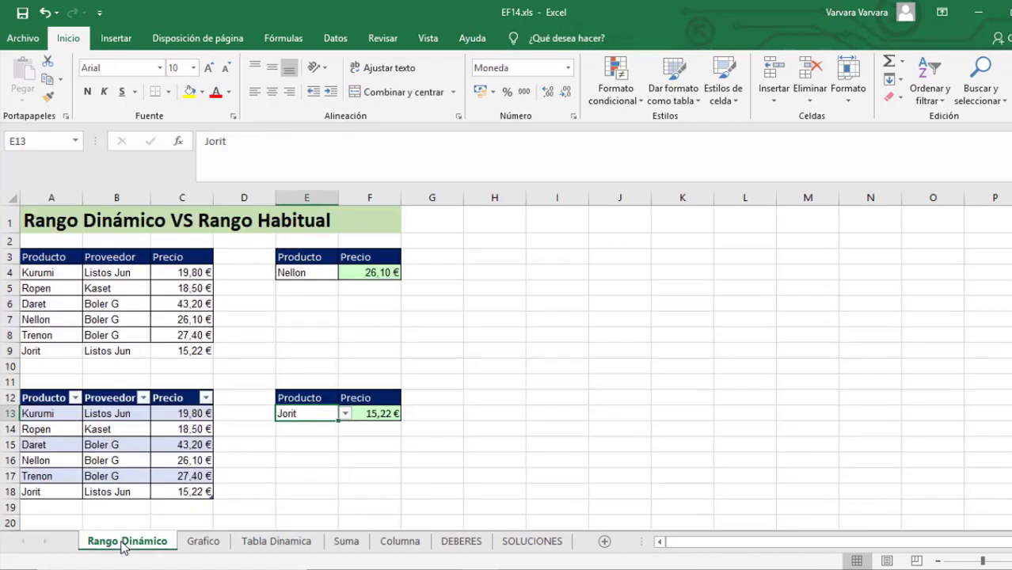
pyautogui.click(346, 413)
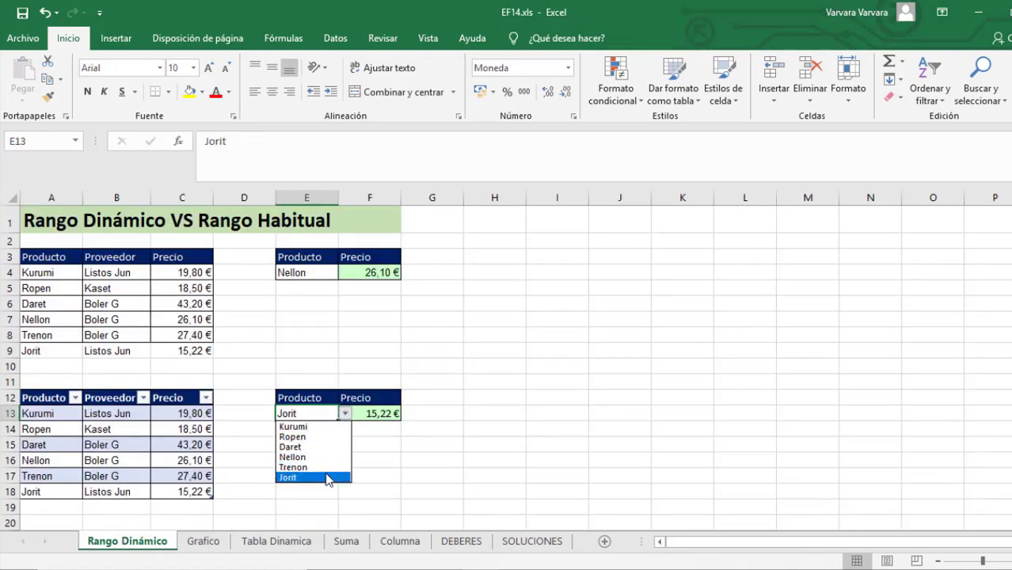
pyautogui.click(372, 418)
pyautogui.doubleClick(371, 423)
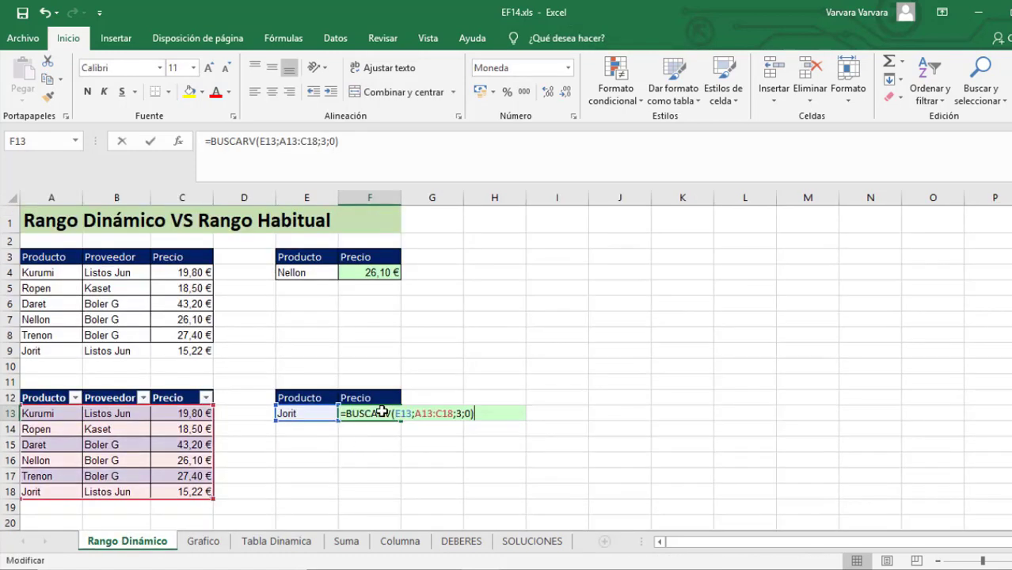